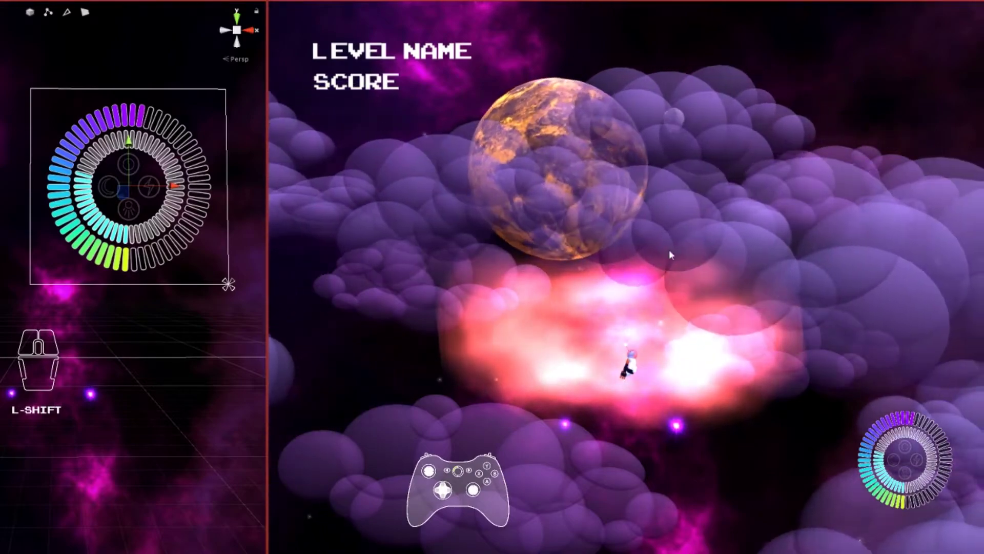
pyautogui.press('ctrl')
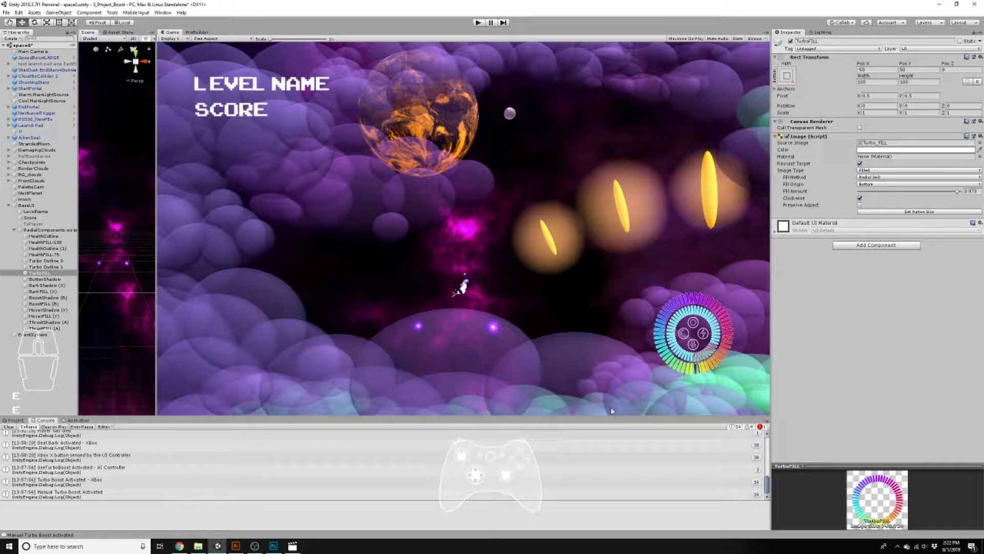
# Step: Switch to Illustrator and draw a horizontal rounded rectangle, about 48 by 9 px, to the left of the artboard's centre mark
pyautogui.click(235, 545)
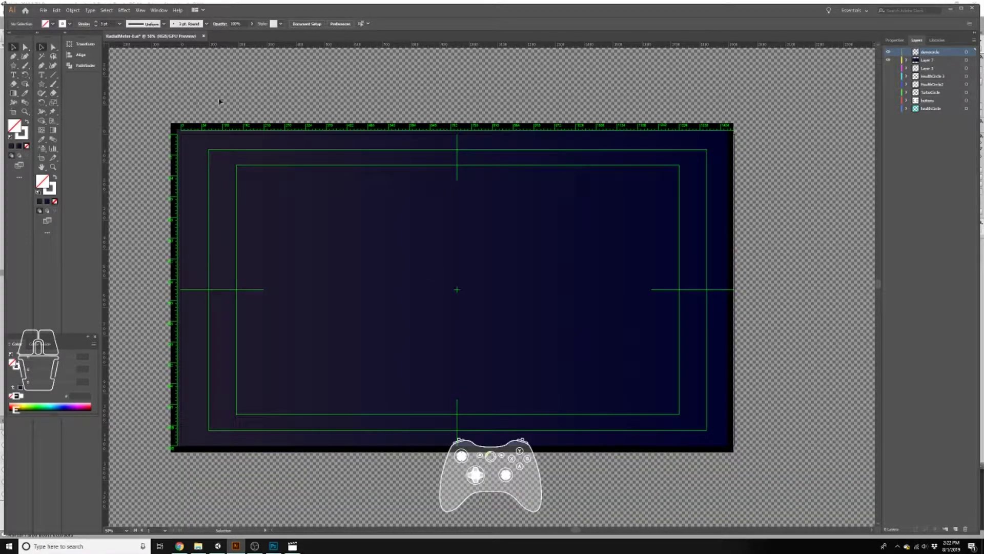
pyautogui.scroll(2, 513, 278)
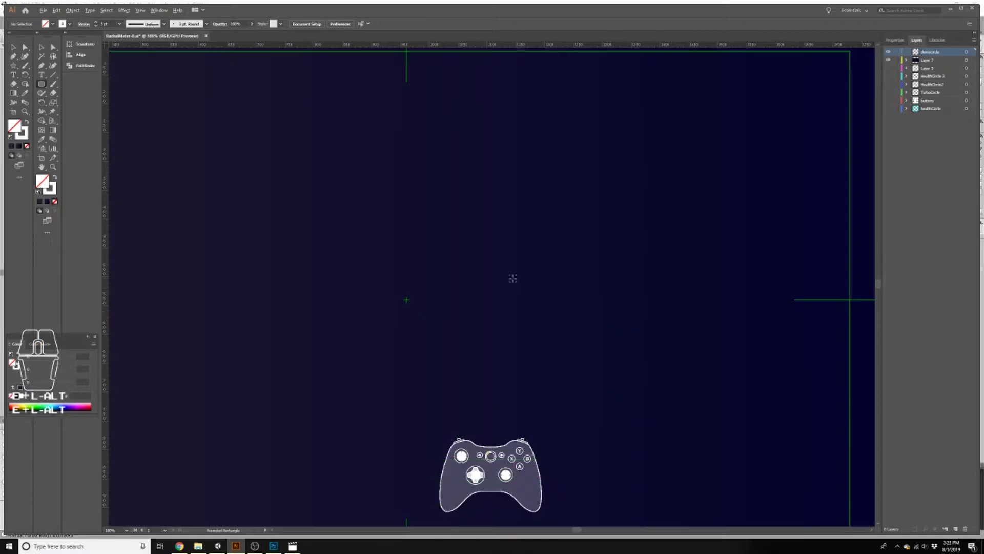
pyautogui.scroll(-1, 513, 278)
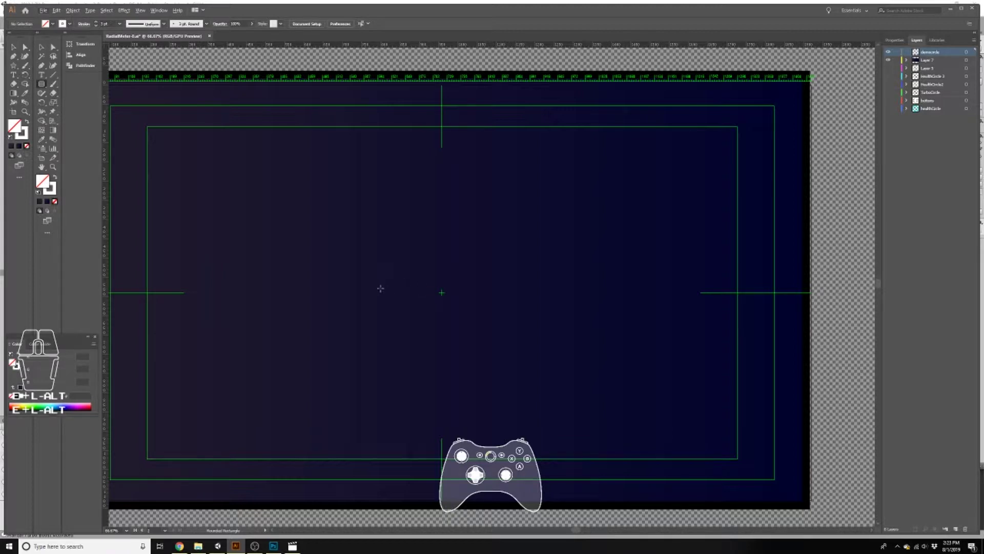
pyautogui.moveTo(370, 289); pyautogui.dragTo(391, 292)
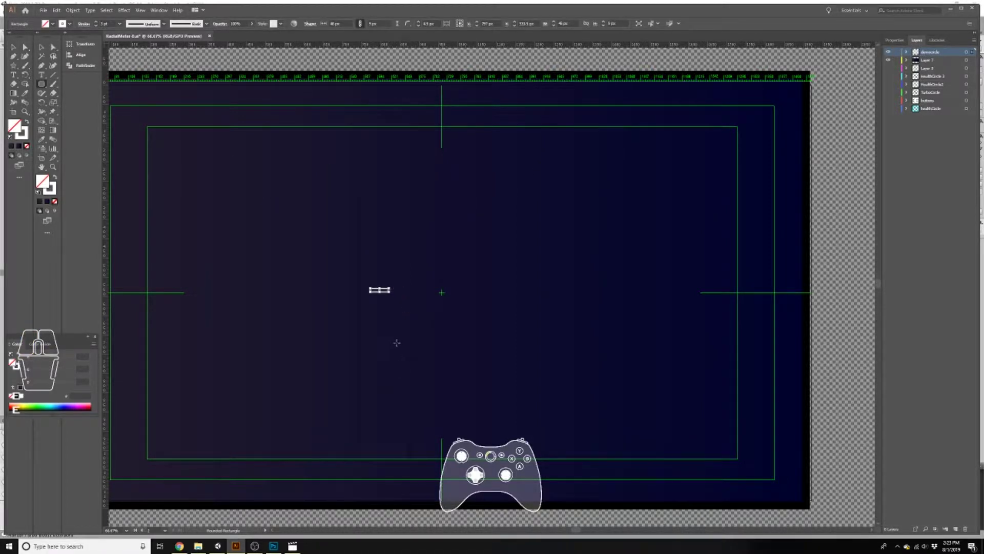
# Step: Set the rounded rectangle's stroke color to white
pyautogui.scroll(3, 416, 324)
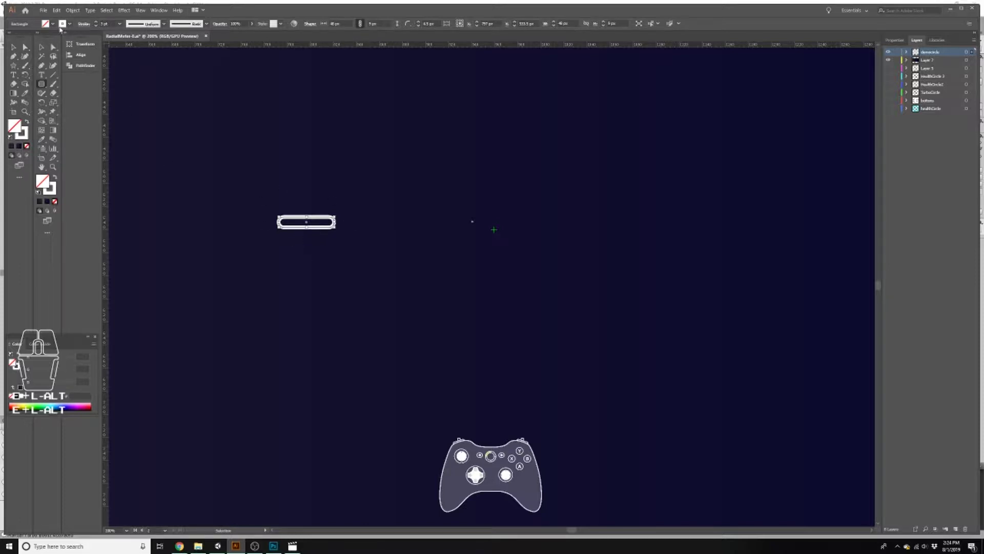
pyautogui.click(63, 25)
pyautogui.click(64, 36)
pyautogui.click(48, 36)
pyautogui.click(17, 36)
# Step: Switch to Unity and try a green color tint on the HealthFILL-100 image
pyautogui.click(218, 546)
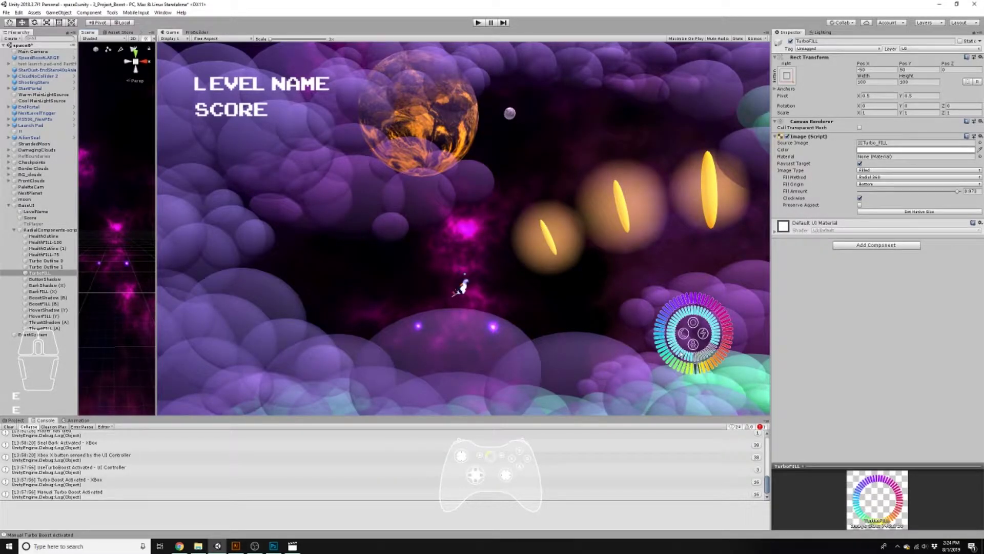
pyautogui.click(41, 242)
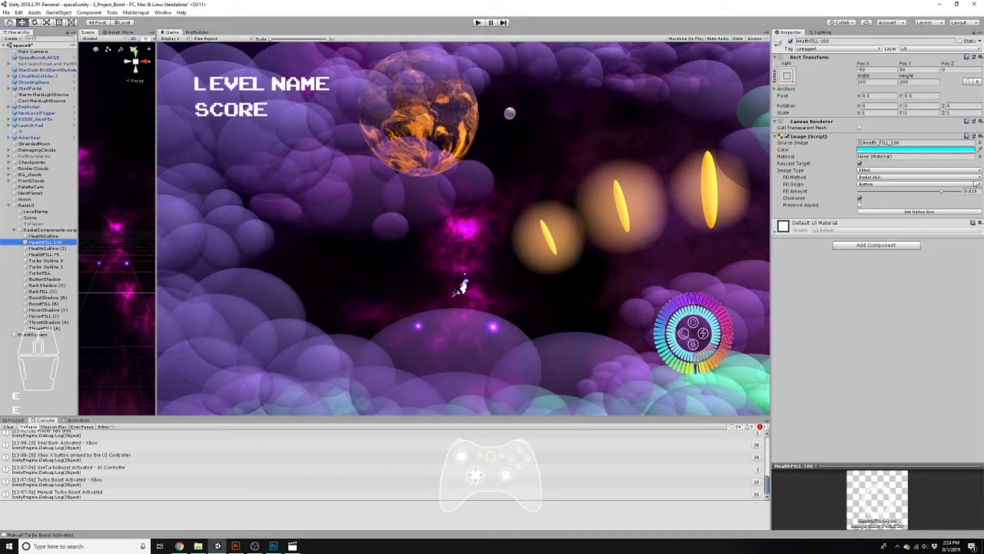
pyautogui.click(878, 150)
pyautogui.moveTo(776, 191)
pyautogui.mouseDown()
pyautogui.moveTo(811, 208)
pyautogui.moveTo(810, 191)
pyautogui.mouseUp()
pyautogui.moveTo(753, 209)
pyautogui.mouseDown()
pyautogui.moveTo(790, 185)
pyautogui.moveTo(826, 207)
pyautogui.moveTo(804, 267)
pyautogui.moveTo(840, 226)
pyautogui.moveTo(841, 204)
pyautogui.moveTo(815, 185)
pyautogui.moveTo(783, 195)
pyautogui.moveTo(774, 177)
pyautogui.moveTo(768, 207)
pyautogui.moveTo(786, 191)
pyautogui.mouseUp()
pyautogui.click(830, 145)
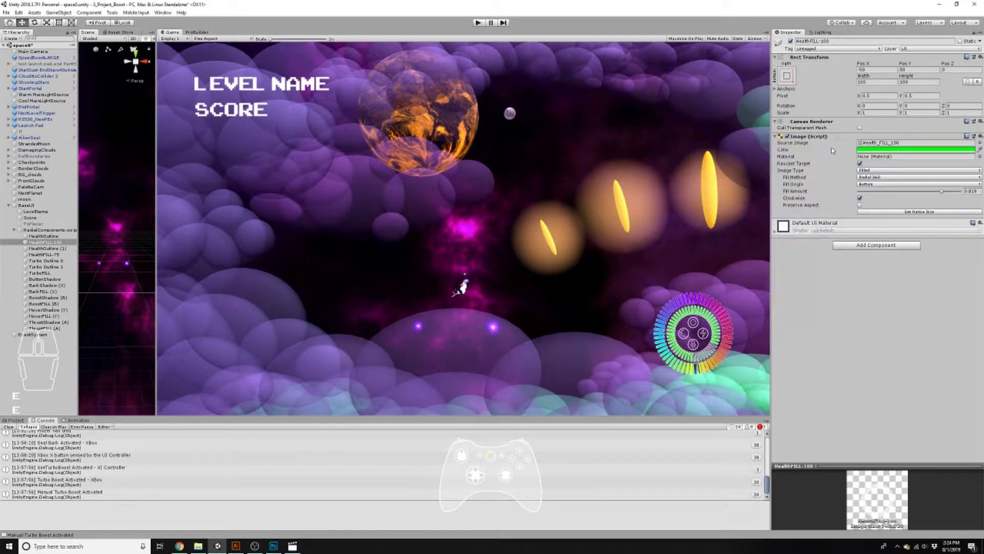
pyautogui.hotkey('ctrl', 'z')
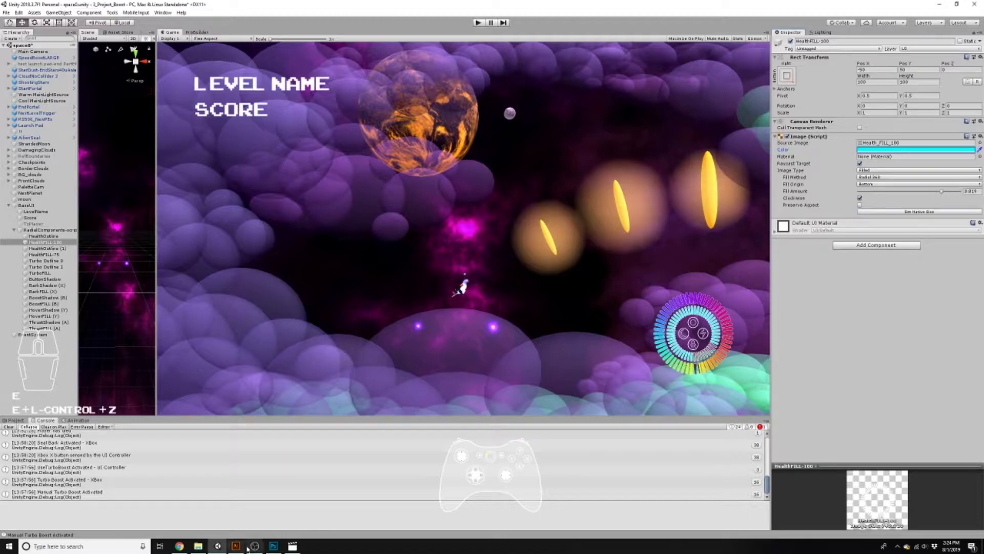
# Step: Switch back to Illustrator and move the rounded rectangle closer to the artboard centre, level with the centre mark
pyautogui.click(235, 545)
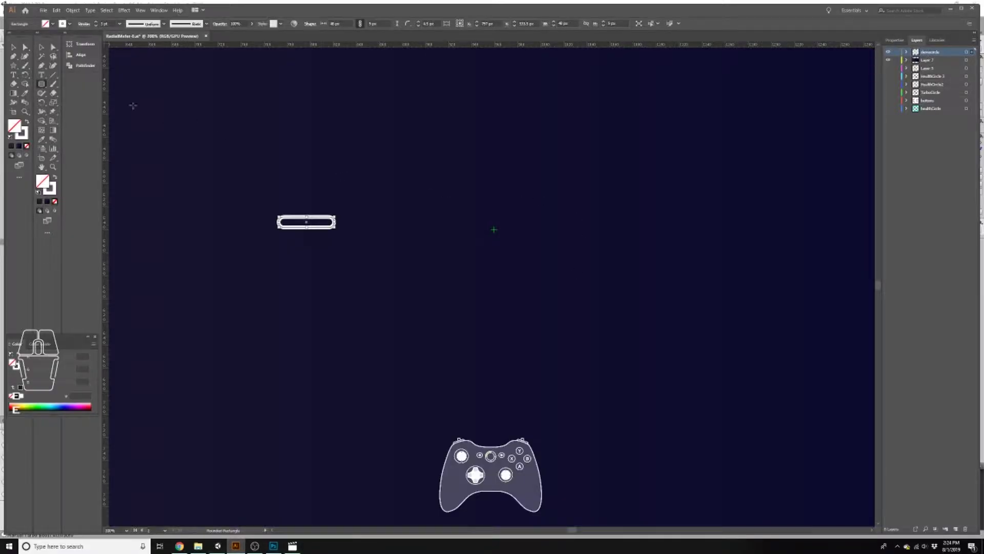
pyautogui.click(42, 103)
pyautogui.click(53, 47)
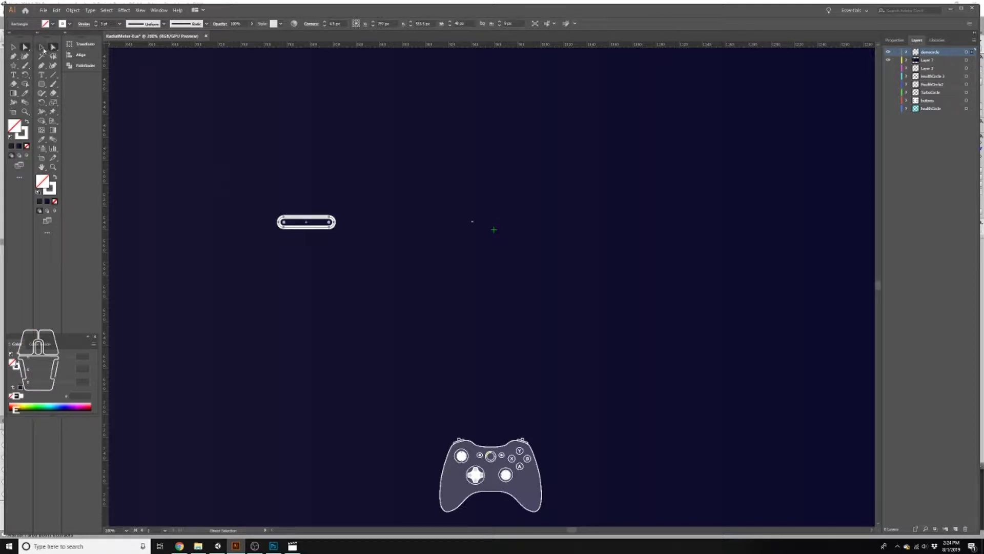
pyautogui.click(42, 48)
pyautogui.moveTo(311, 227); pyautogui.dragTo(373, 230)
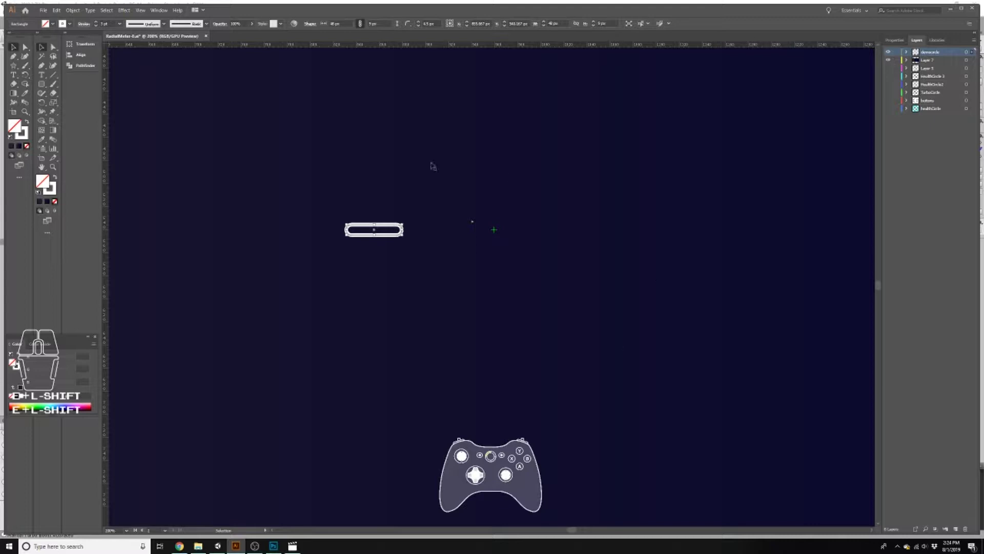
# Step: Rotate a copy of the rounded rectangle clockwise about the artboard centre, leaving a small gap above the original bar
pyautogui.click(42, 102)
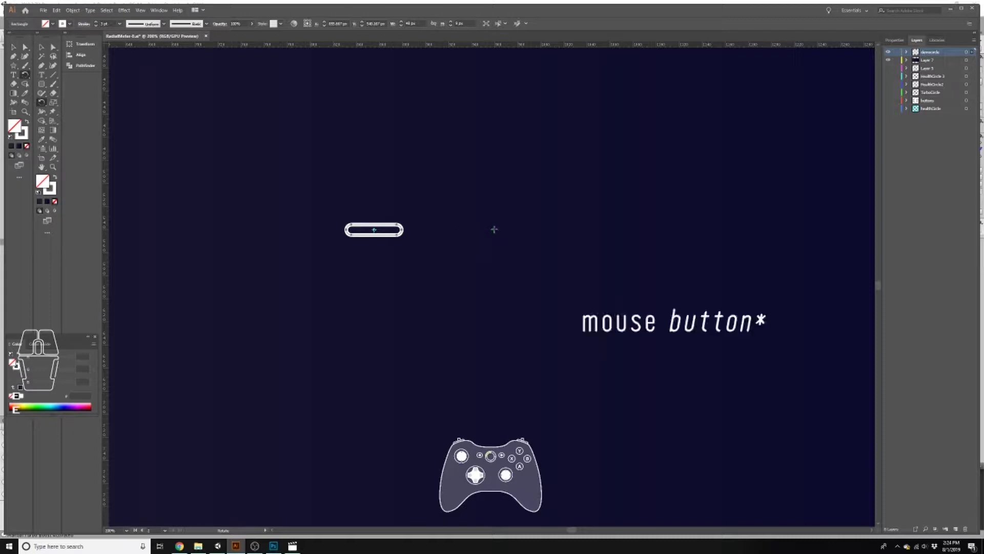
pyautogui.click(493, 230)
pyautogui.moveTo(383, 226)
pyautogui.mouseDown()
pyautogui.moveTo(384, 206)
pyautogui.moveTo(543, 147)
pyautogui.moveTo(681, 278)
pyautogui.moveTo(446, 384)
pyautogui.moveTo(369, 258)
pyautogui.moveTo(433, 330)
pyautogui.moveTo(494, 147)
pyautogui.moveTo(339, 184)
pyautogui.moveTo(359, 218)
pyautogui.moveTo(380, 184)
pyautogui.moveTo(531, 134)
pyautogui.moveTo(612, 207)
pyautogui.moveTo(369, 176)
pyautogui.moveTo(365, 208)
pyautogui.moveTo(608, 166)
pyautogui.moveTo(535, 341)
pyautogui.moveTo(377, 286)
pyautogui.moveTo(354, 242)
pyautogui.moveTo(551, 328)
pyautogui.moveTo(405, 145)
pyautogui.moveTo(382, 203)
pyautogui.moveTo(390, 209)
pyautogui.mouseUp()
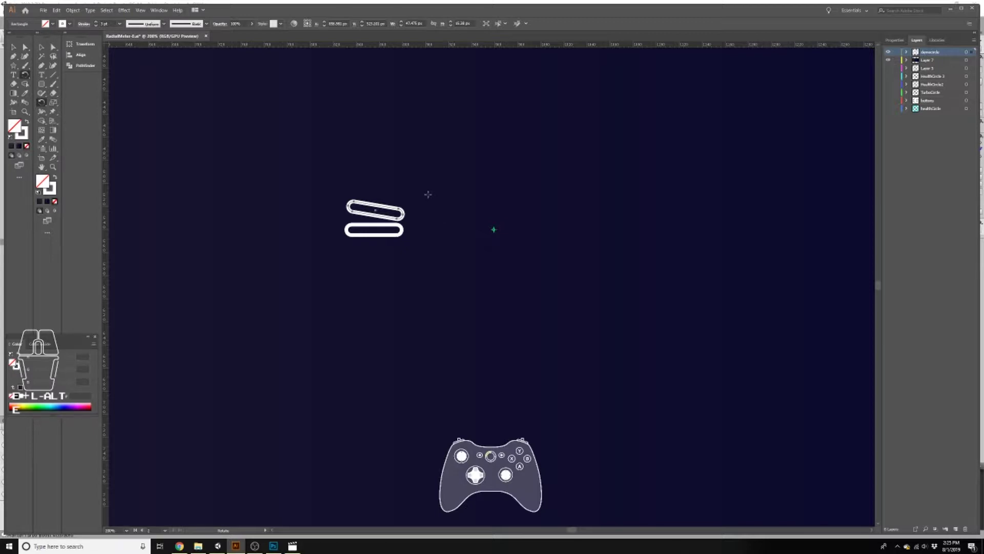
# Step: Repeat the rotated copy around the artboard centre until the bars form a full ring back to the first bar
pyautogui.hotkey('ctrl', 'alt')
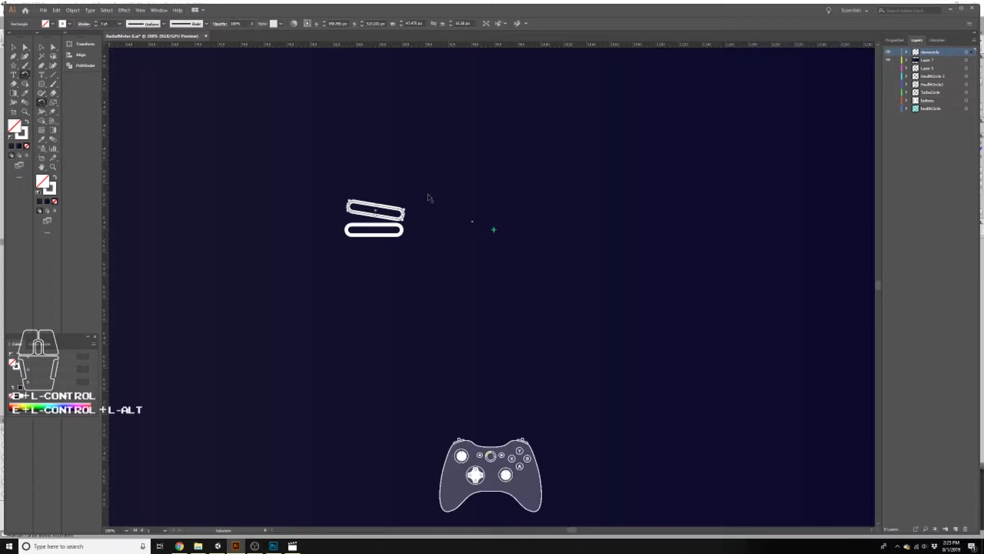
pyautogui.hotkey('ctrl', 'd')
pyautogui.hotkey('ctrl', 'd')
pyautogui.hotkey('ctrl', 'd')
pyautogui.hotkey('ctrl', 'd')
pyautogui.hotkey('ctrl', 'd')
pyautogui.hotkey('ctrl', 'd')
pyautogui.hotkey('ctrl', 'd')
pyautogui.hotkey('ctrl', 'd')
pyautogui.hotkey('ctrl', 'd')
pyautogui.hotkey('ctrl', 'd')
pyautogui.hotkey('ctrl', 'd')
pyautogui.hotkey('ctrl', 'd')
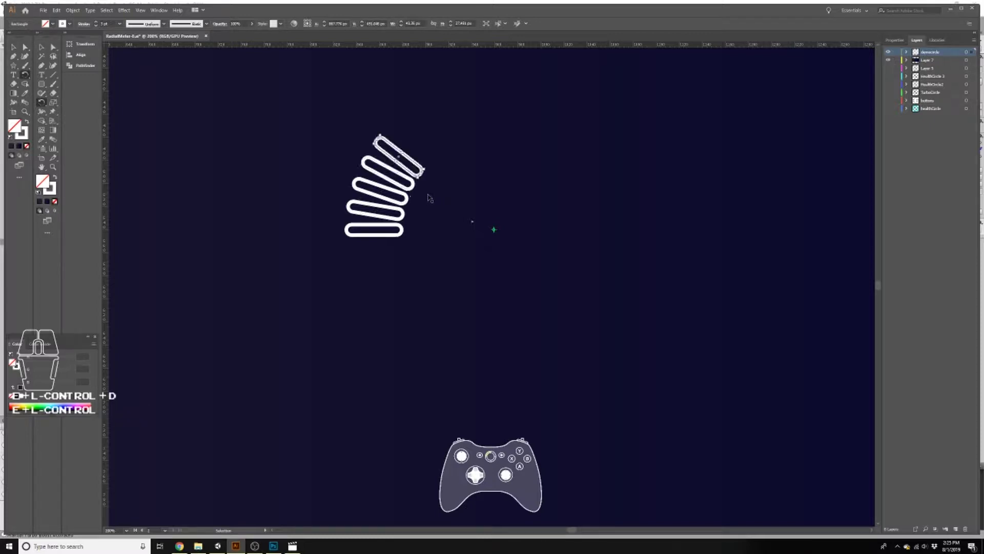
pyautogui.hotkey('ctrl', 'd')
pyautogui.hotkey('ctrl', 'd')
pyautogui.hotkey('ctrl', 'd')
pyautogui.hotkey('ctrl', 'd')
pyautogui.hotkey('ctrl', 'd')
pyautogui.hotkey('ctrl', 'd')
pyautogui.hotkey('ctrl', 'd')
pyautogui.hotkey('ctrl', 'd')
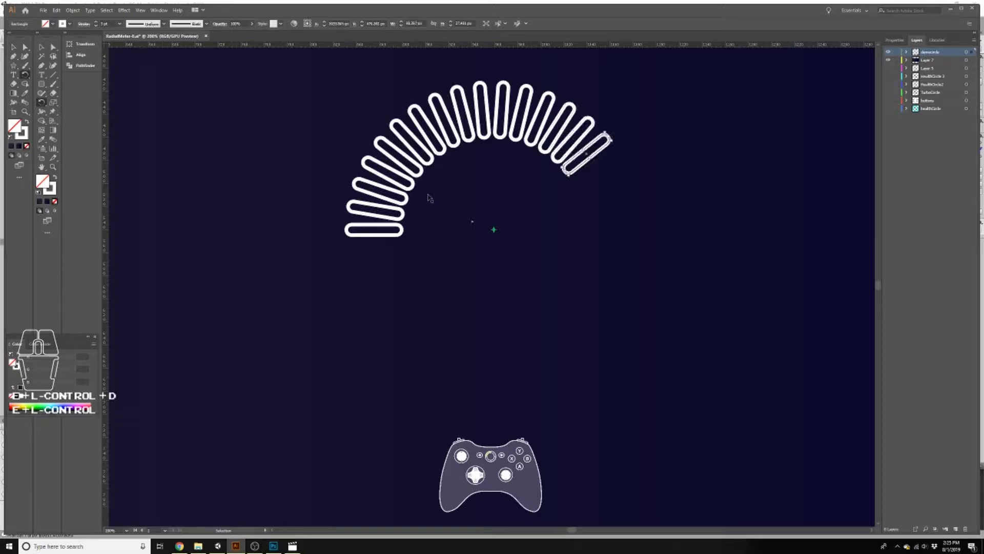
pyautogui.hotkey('ctrl', 'd')
pyautogui.hotkey('ctrl', 'd')
pyautogui.hotkey('ctrl', 'd')
pyautogui.hotkey('ctrl', 'd')
pyautogui.hotkey('ctrl', 'd')
pyautogui.hotkey('ctrl', 'd')
pyautogui.hotkey('ctrl', 'd')
pyautogui.hotkey('ctrl', 'd')
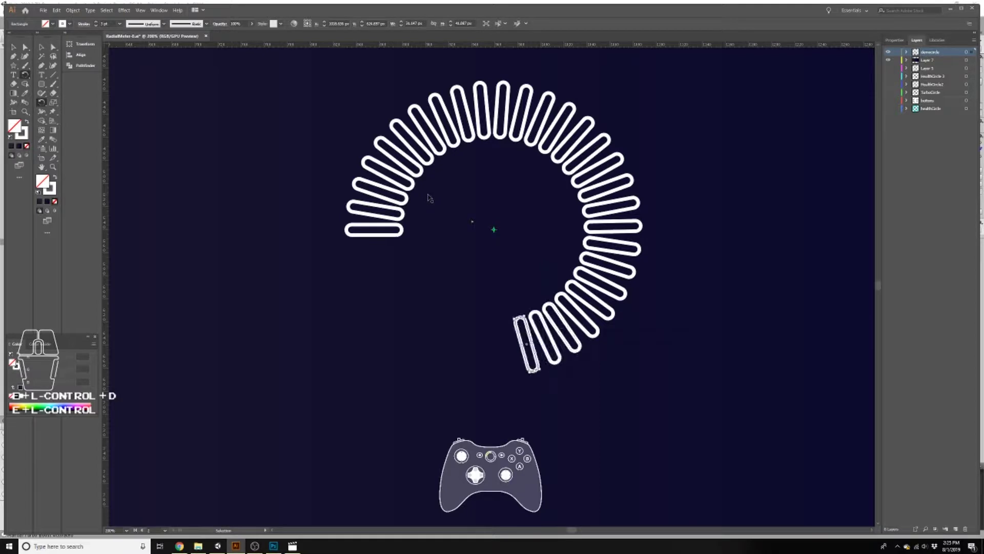
pyautogui.hotkey('ctrl', 'd')
pyautogui.hotkey('ctrl', 'd')
pyautogui.hotkey('ctrl', 'd')
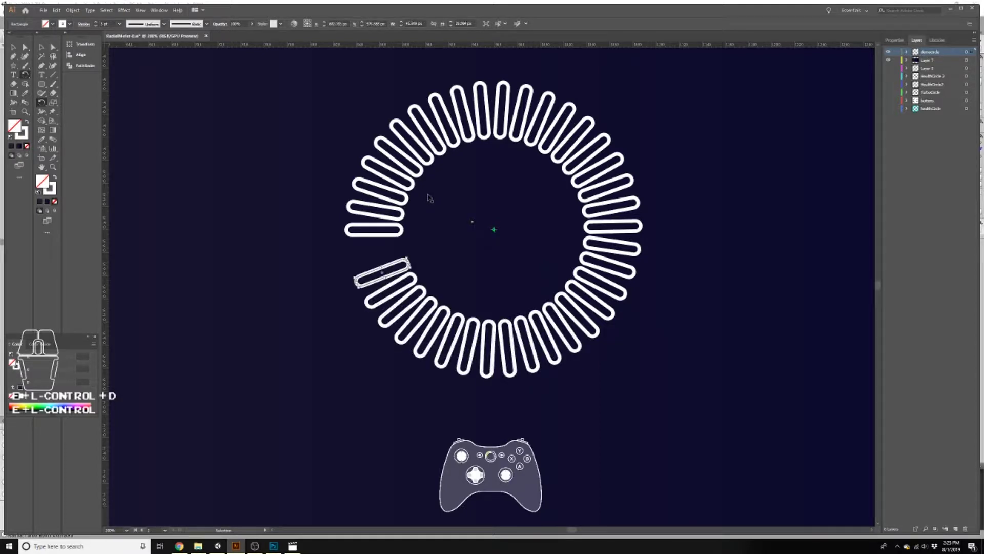
pyautogui.press('r')
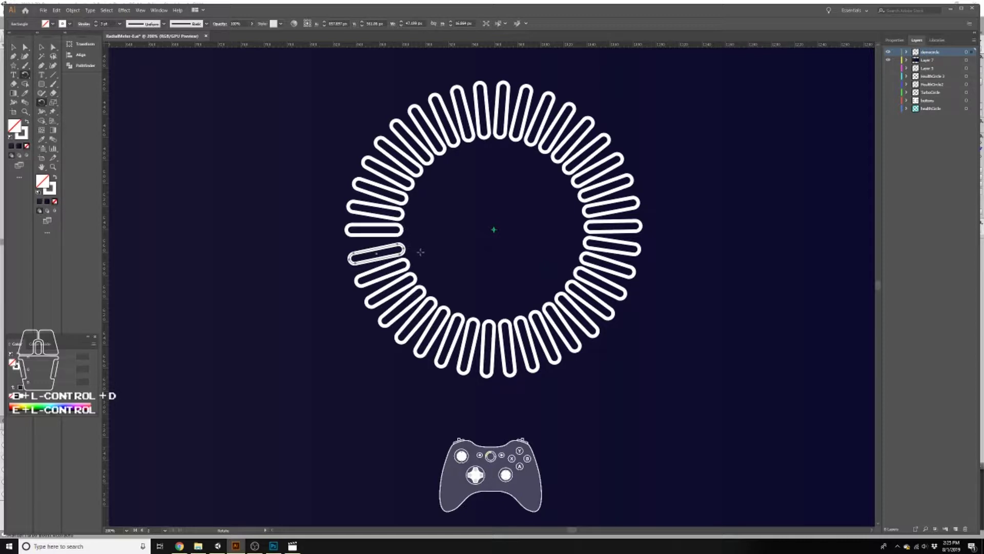
# Step: Nudge the bars just below the first bar slightly upward to even out the spacing where the ring closes
pyautogui.scroll(5, 420, 251)
pyautogui.scroll(-2, 241, 205)
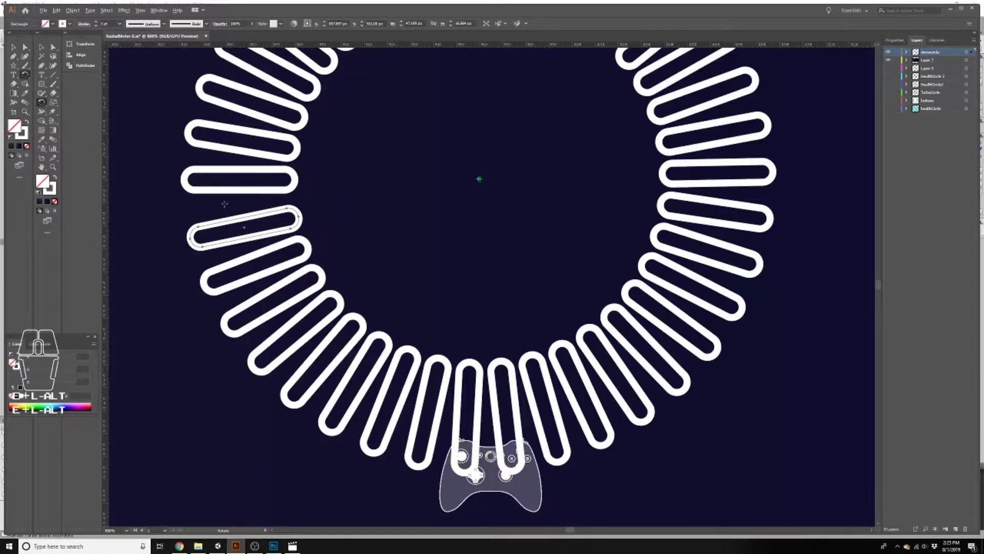
pyautogui.scroll(-1, 241, 207)
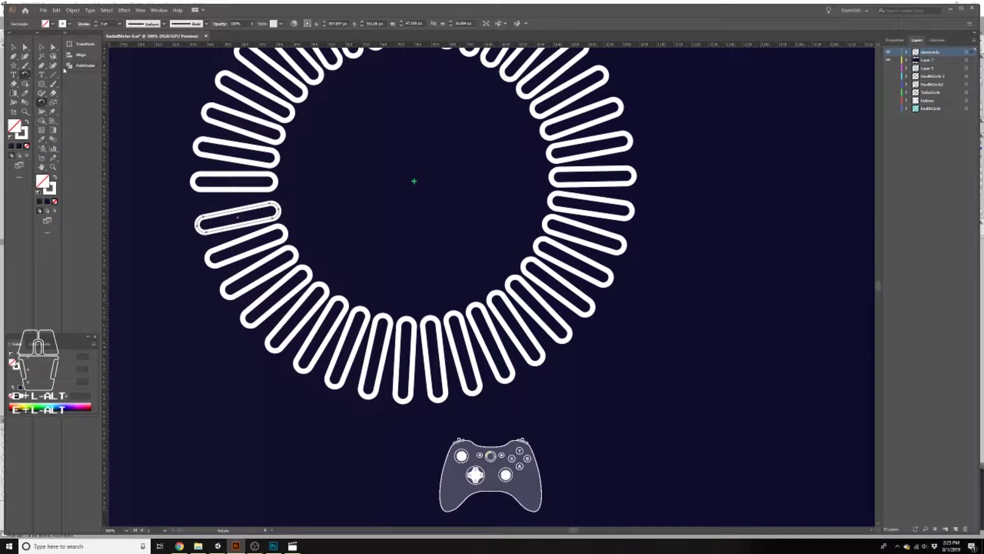
pyautogui.press('v')
pyautogui.moveTo(237, 221); pyautogui.dragTo(233, 211)
pyautogui.click(258, 251)
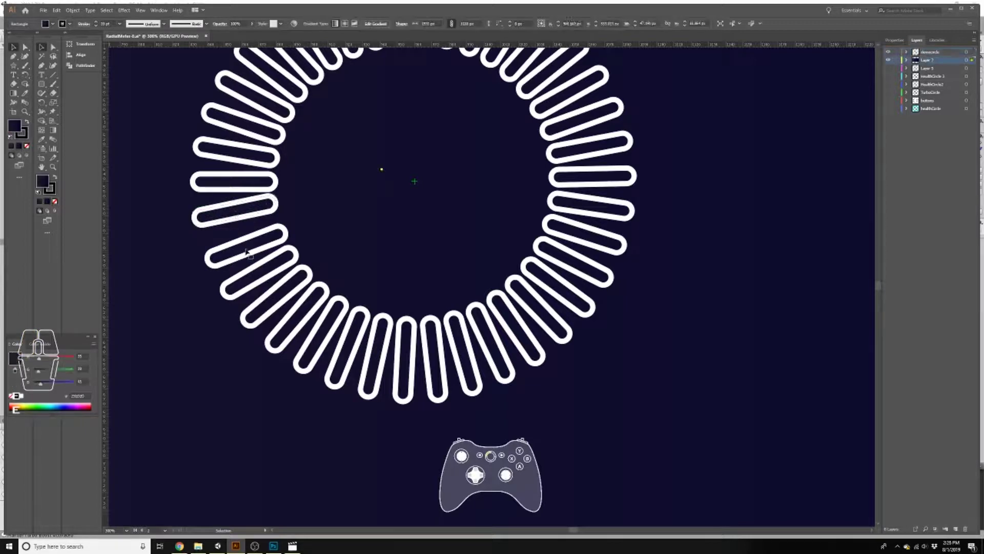
pyautogui.moveTo(248, 251); pyautogui.dragTo(245, 246)
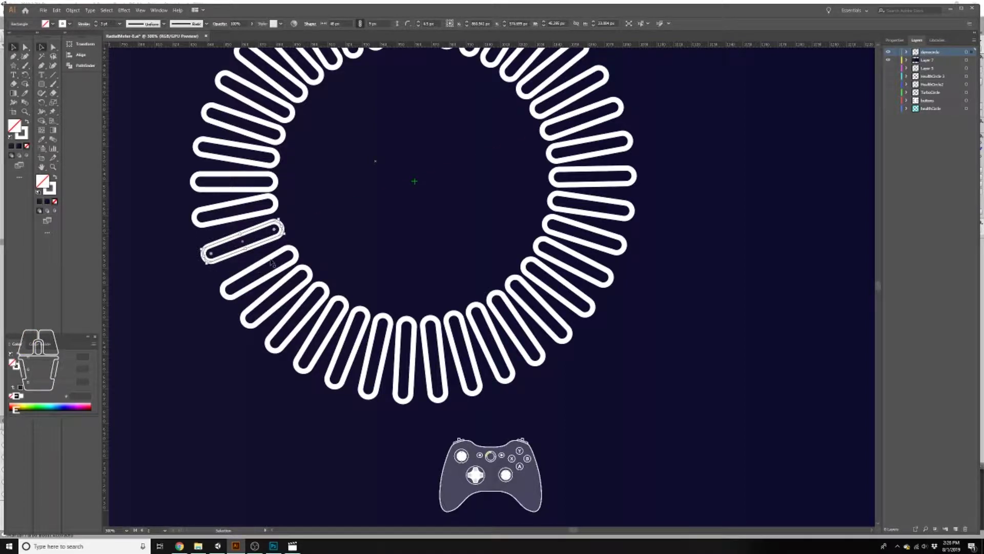
pyautogui.click(266, 267)
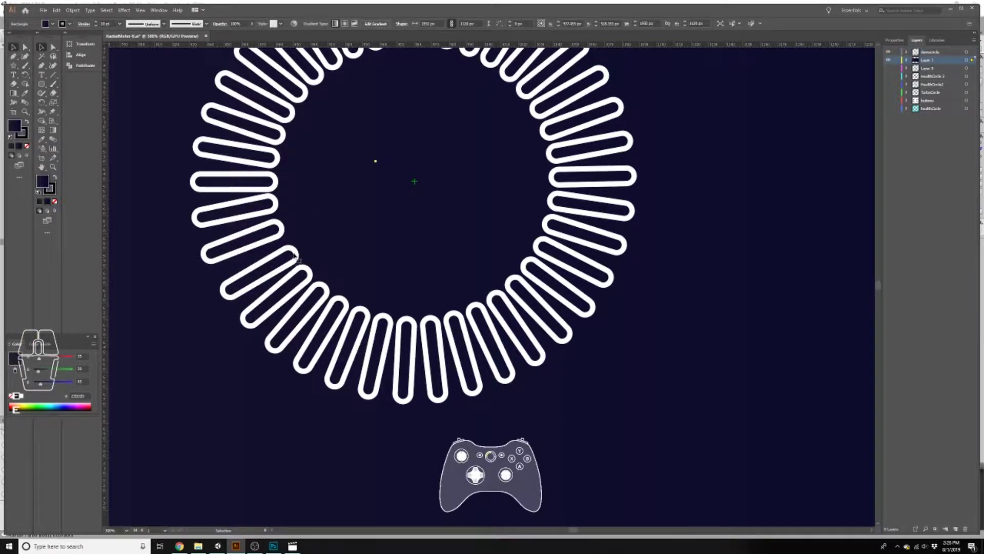
pyautogui.click(262, 278)
pyautogui.moveTo(262, 278)
pyautogui.mouseDown()
pyautogui.moveTo(308, 215)
pyautogui.moveTo(263, 278)
pyautogui.mouseUp()
pyautogui.click(443, 243)
pyautogui.scroll(-2, 409, 258)
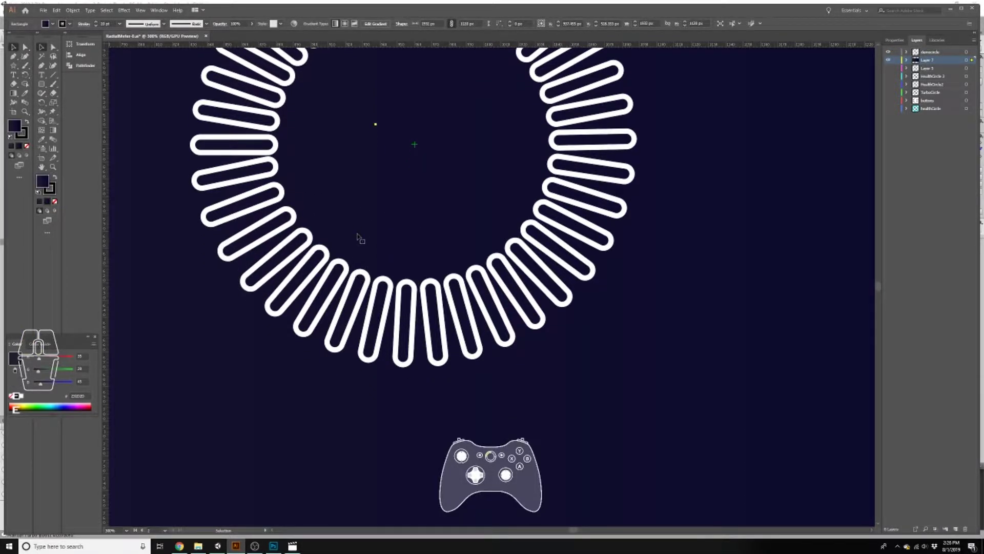
# Step: Delete the dark background rectangle behind the ring so that only the white bars are left
pyautogui.scroll(-5, 357, 229)
pyautogui.scroll(3, 339, 127)
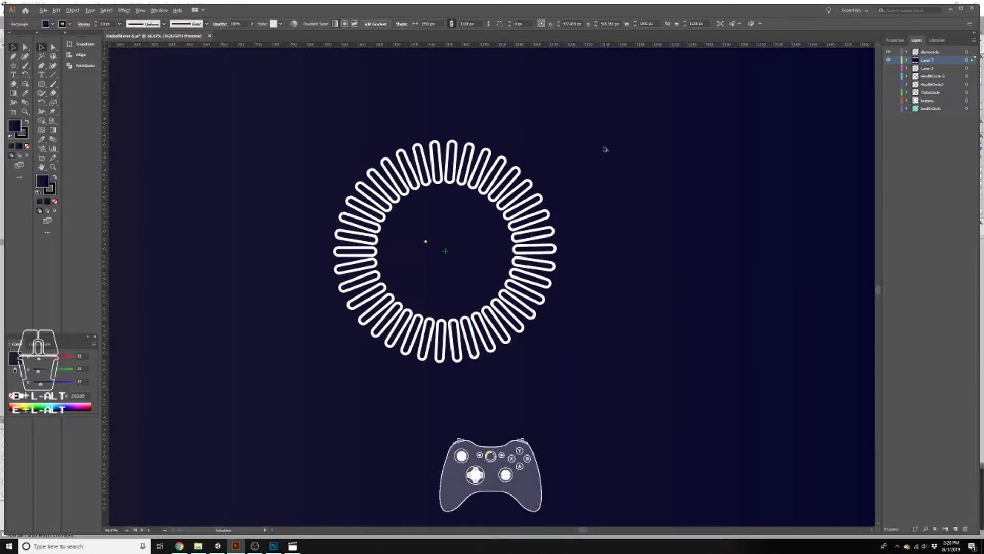
pyautogui.scroll(1, 605, 149)
pyautogui.moveTo(199, 123); pyautogui.dragTo(517, 400)
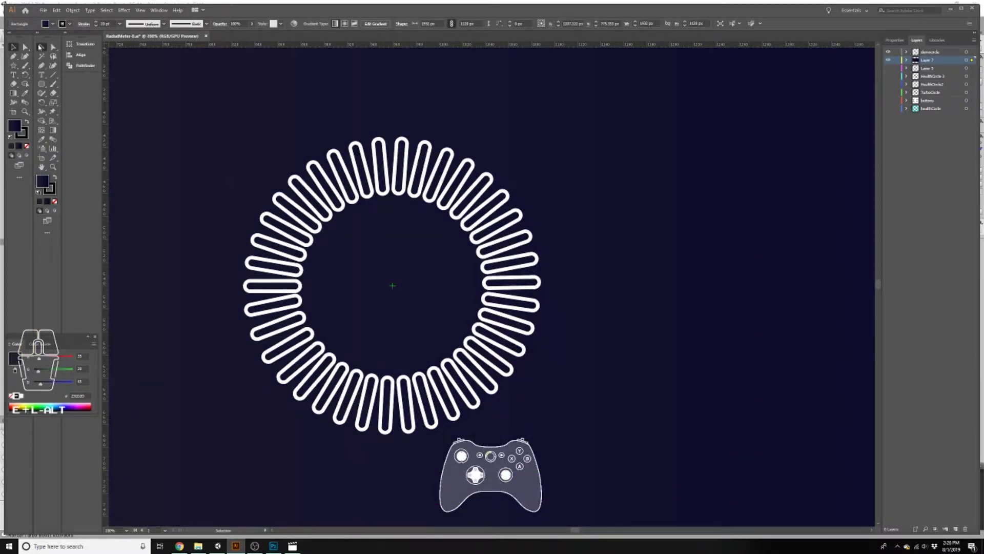
pyautogui.click(53, 47)
pyautogui.moveTo(182, 101); pyautogui.dragTo(780, 139)
pyautogui.press('Delete')
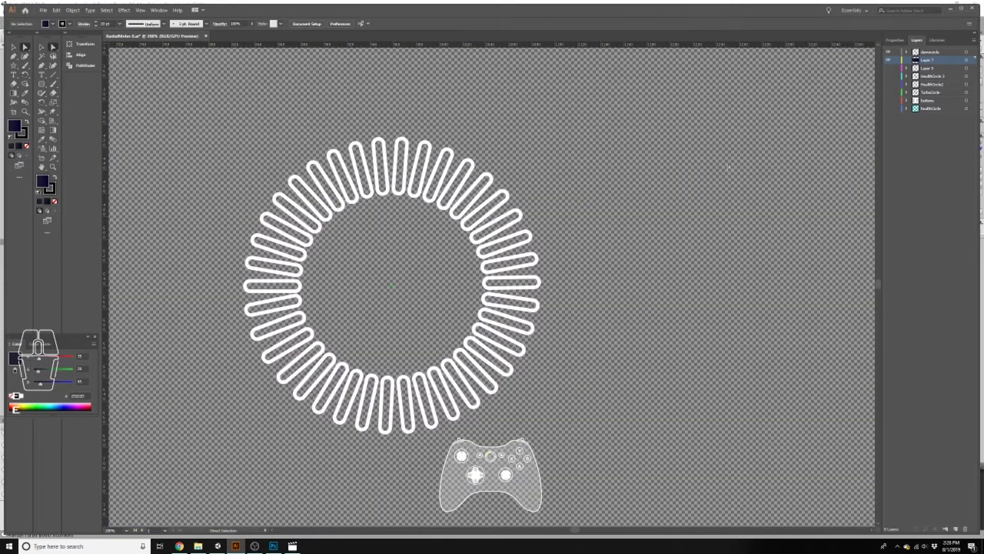
# Step: Select all the bars of the ring and try a thinner stroke weight
pyautogui.click(407, 325)
pyautogui.hotkey('ctrl', 'a')
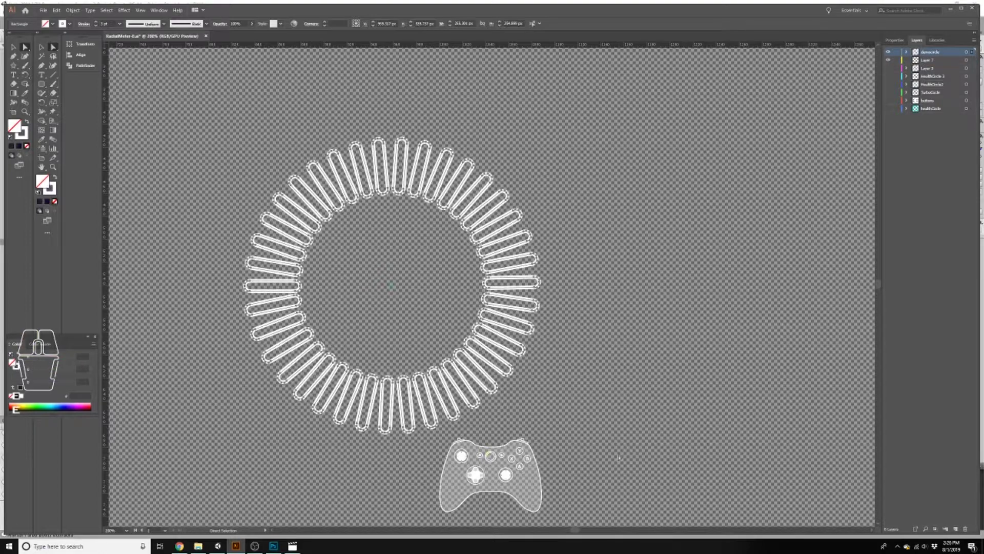
pyautogui.click(96, 28)
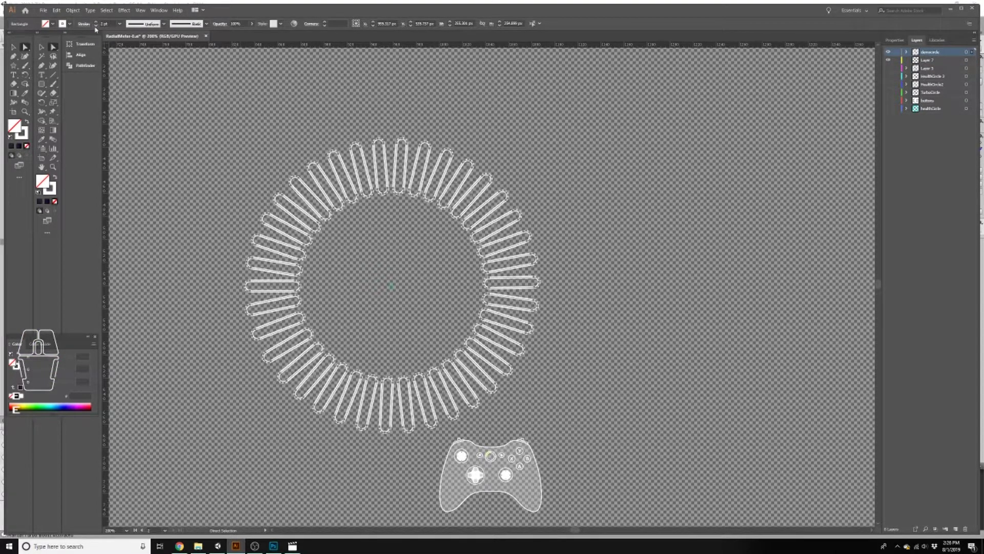
pyautogui.click(256, 141)
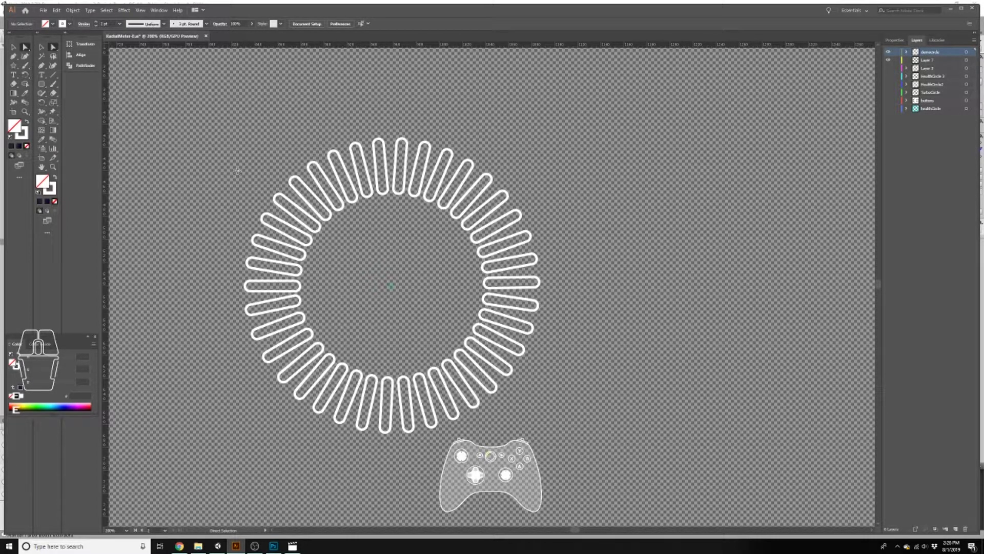
# Step: Select the whole ring of bars and switch to Photoshop
pyautogui.click(503, 362)
pyautogui.moveTo(616, 475); pyautogui.dragTo(614, 483)
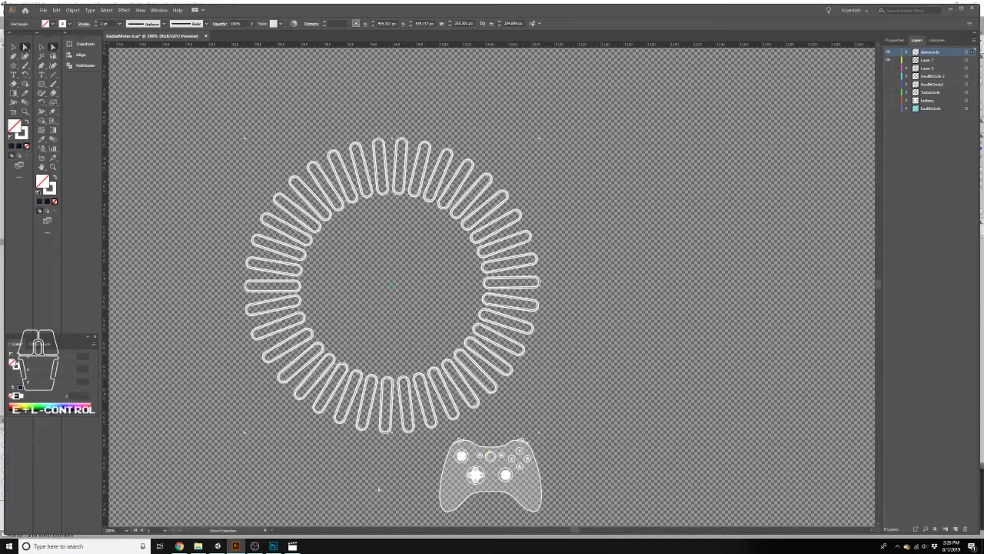
pyautogui.click(275, 546)
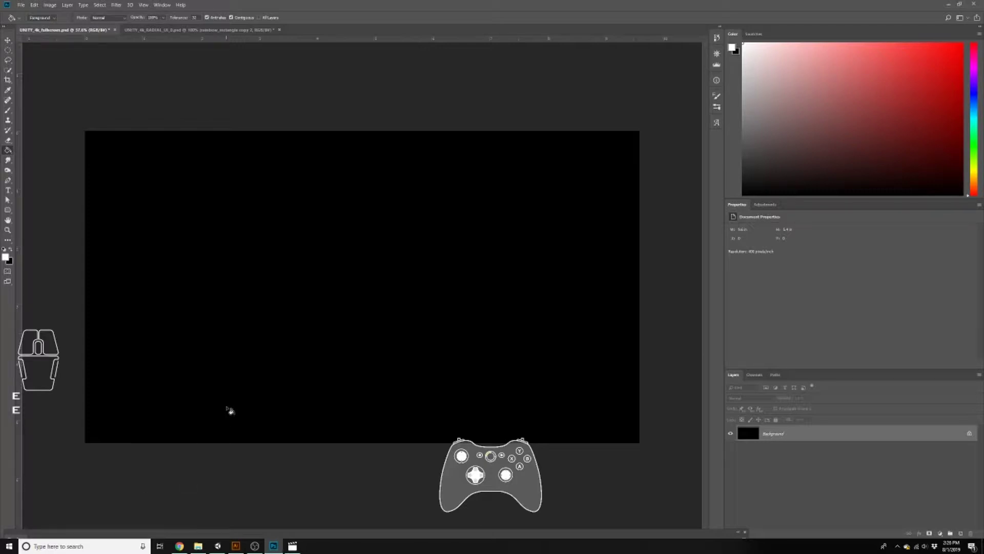
# Step: Paste the copied ring into the document as a path and select all of its bars
pyautogui.hotkey('ctrl', 'v')
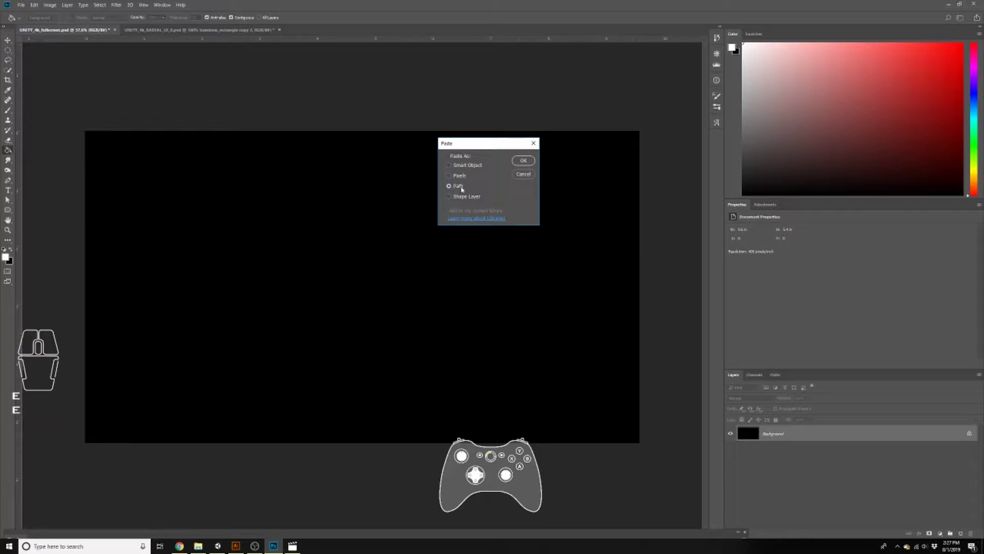
pyautogui.click(523, 160)
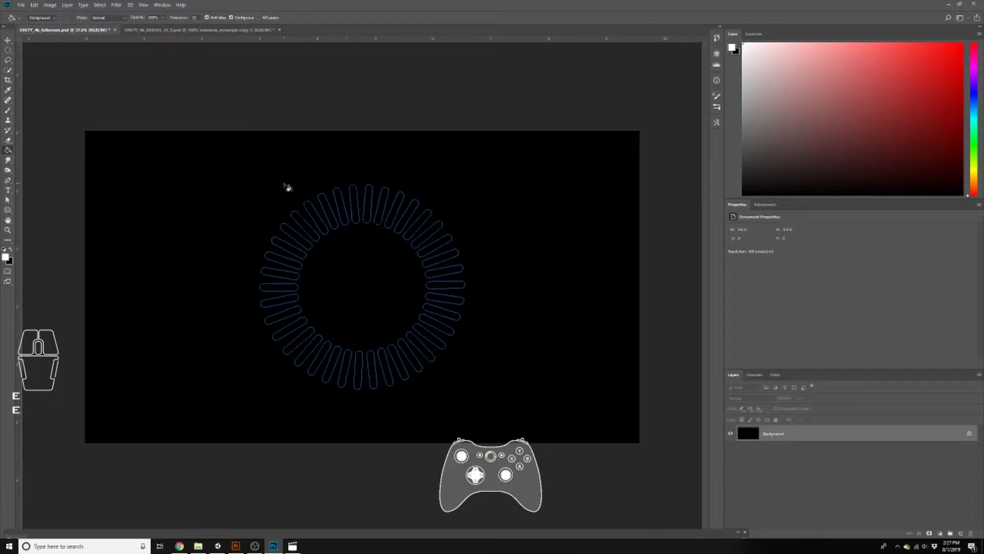
pyautogui.press('p')
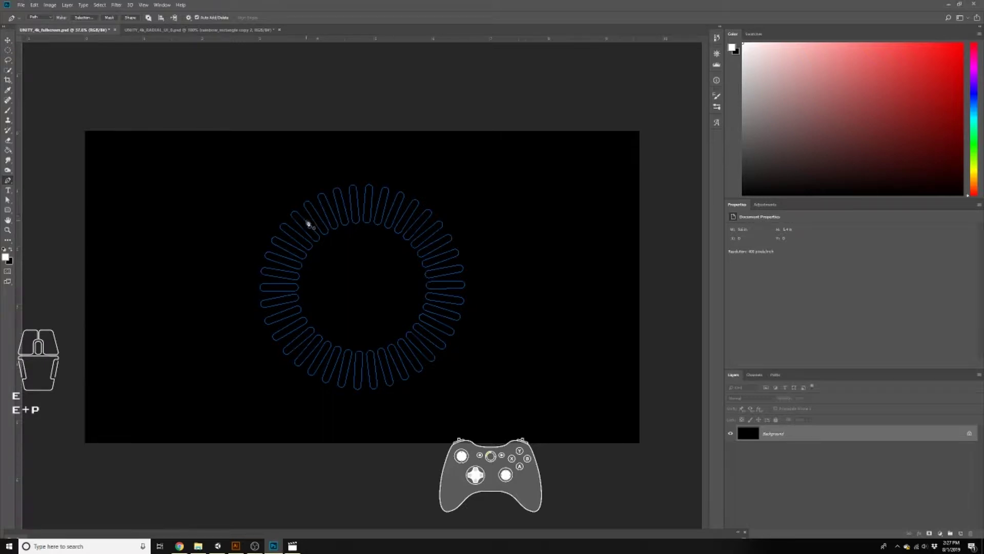
pyautogui.press('a')
pyautogui.moveTo(219, 154); pyautogui.dragTo(528, 429)
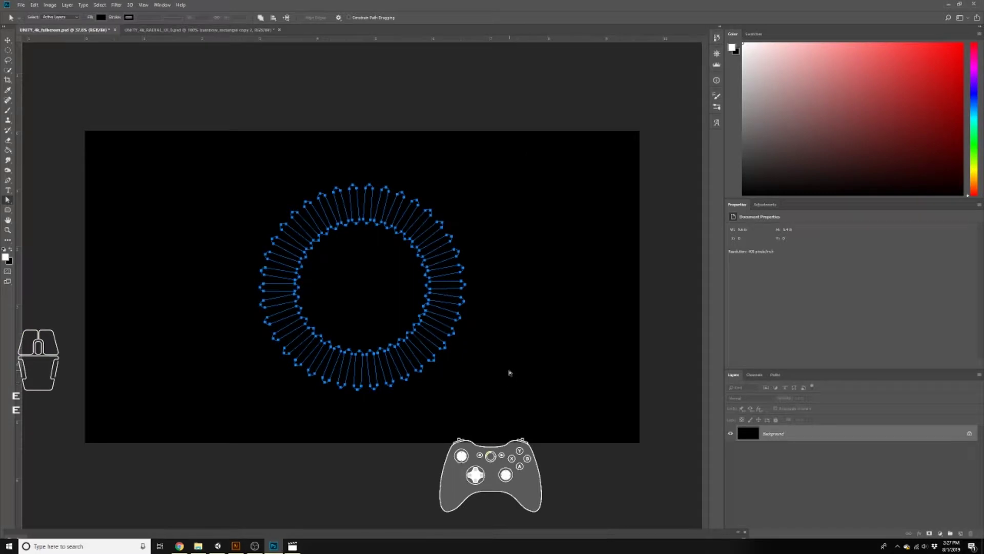
# Step: Free-transform the ring path to about half its size and place it in the lower-right corner of the canvas
pyautogui.rightClick(369, 275)
pyautogui.click(401, 348)
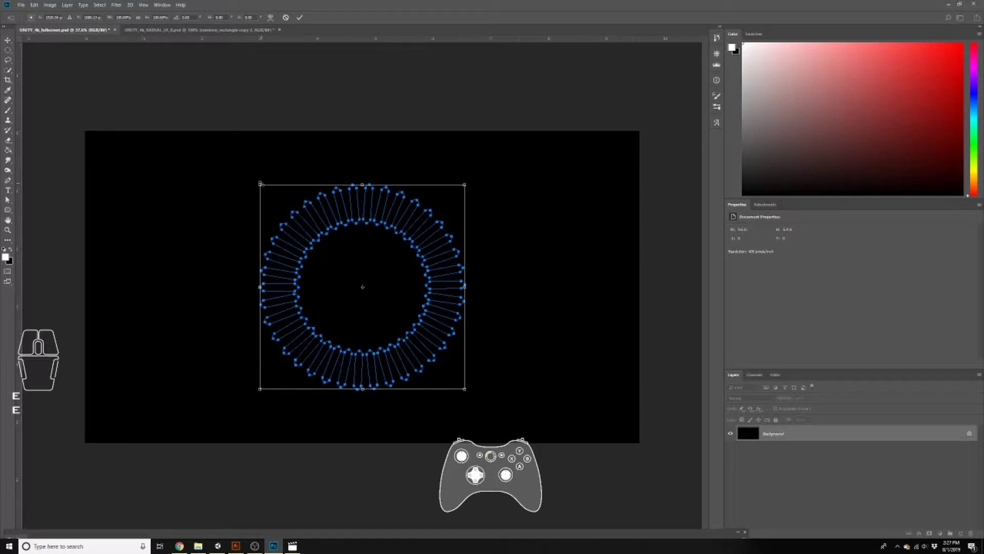
pyautogui.moveTo(259, 183); pyautogui.dragTo(384, 309)
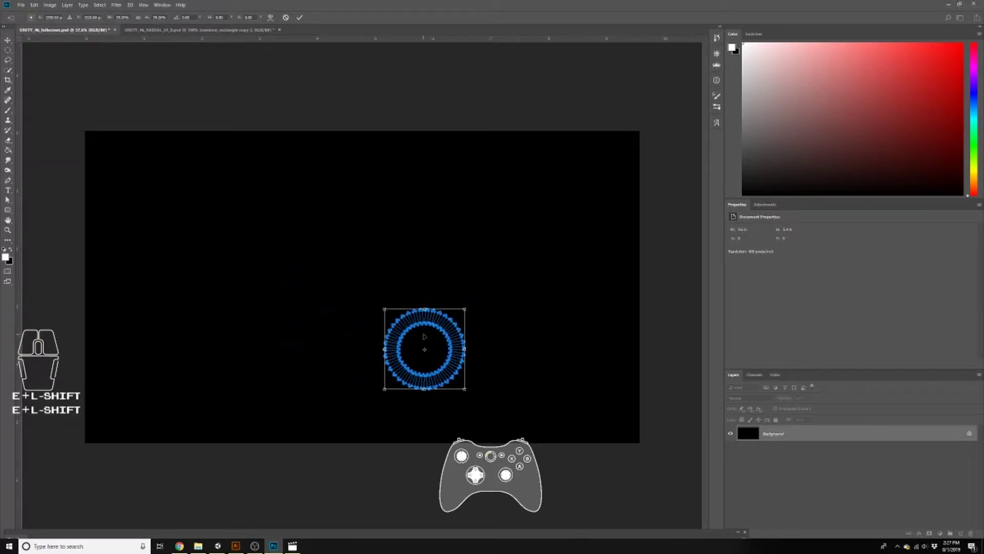
pyautogui.moveTo(425, 337); pyautogui.dragTo(166, 340)
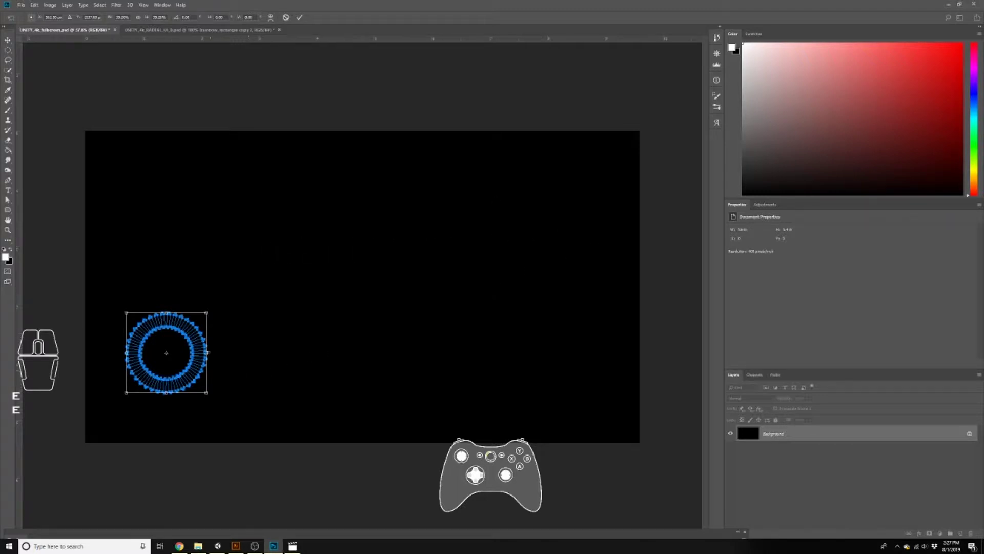
pyautogui.moveTo(159, 344); pyautogui.dragTo(553, 356)
pyautogui.moveTo(521, 328); pyautogui.dragTo(498, 304)
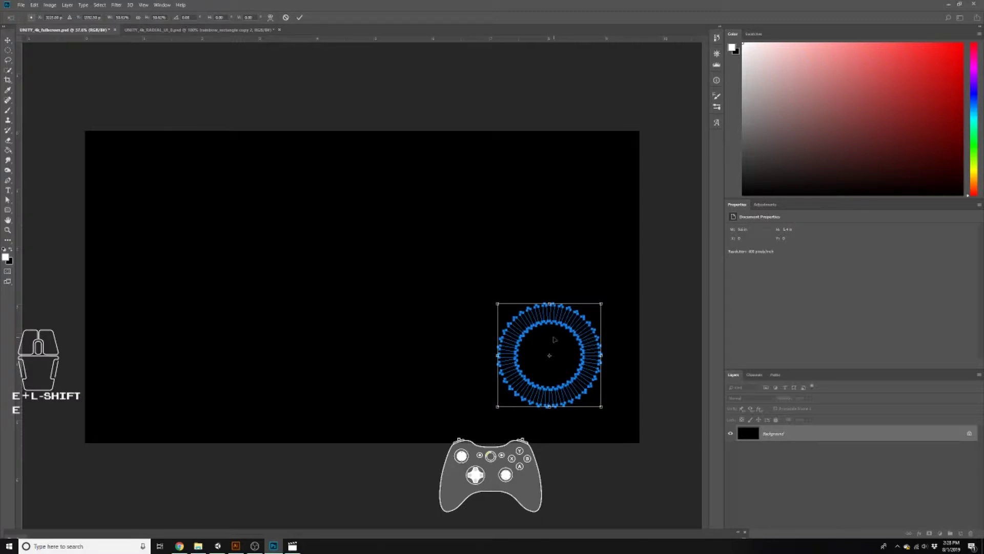
pyautogui.doubleClick(546, 342)
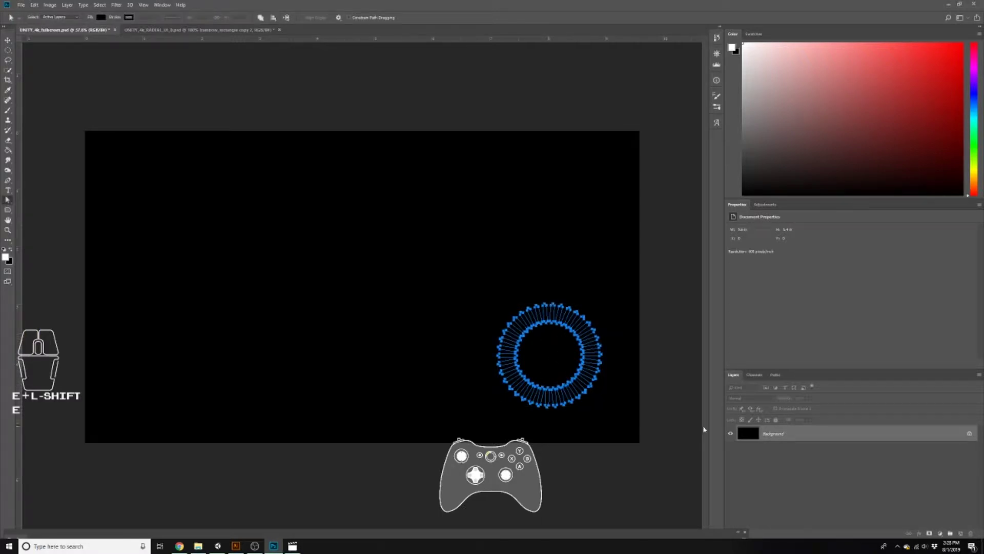
# Step: Save the ring's work path under the name HealthBar 0
pyautogui.click(776, 375)
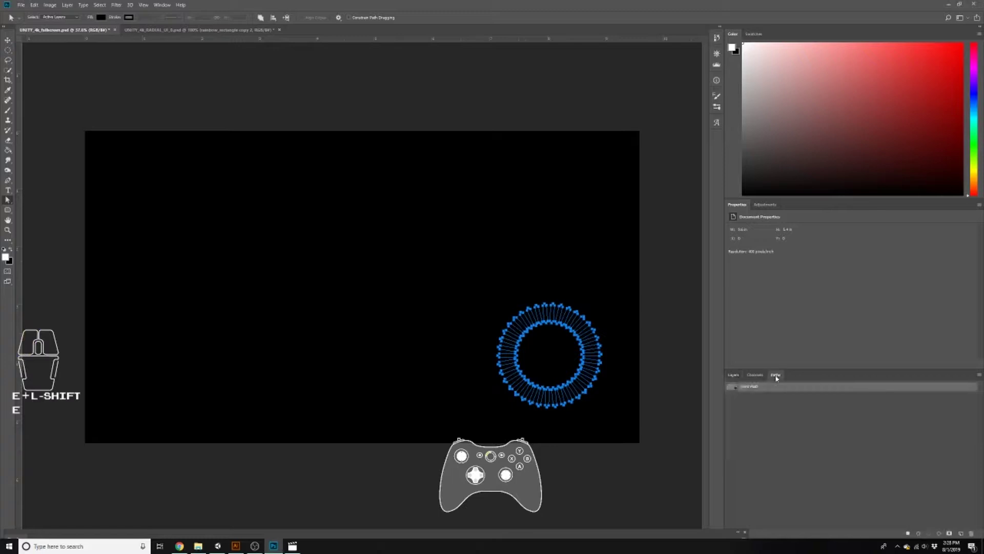
pyautogui.doubleClick(750, 388)
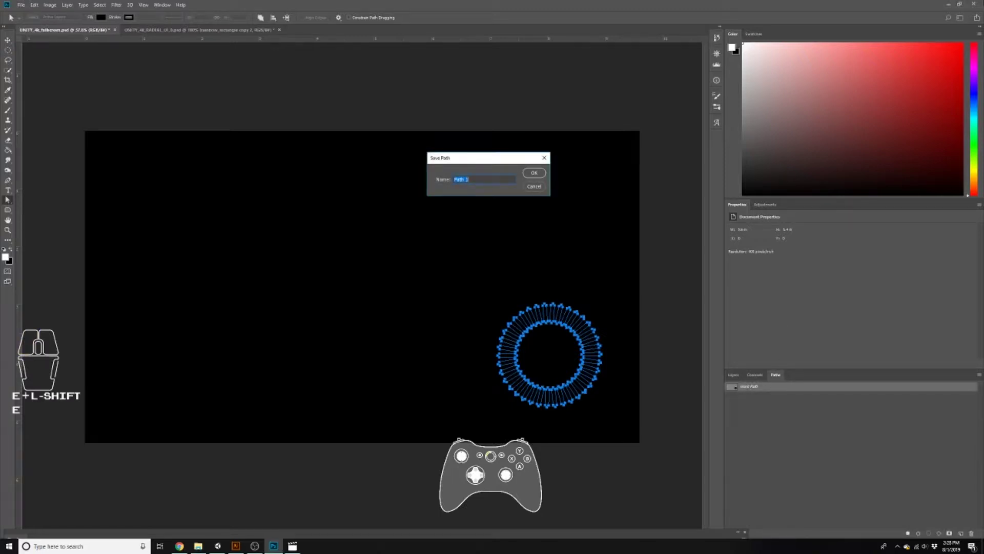
pyautogui.write('Heal')
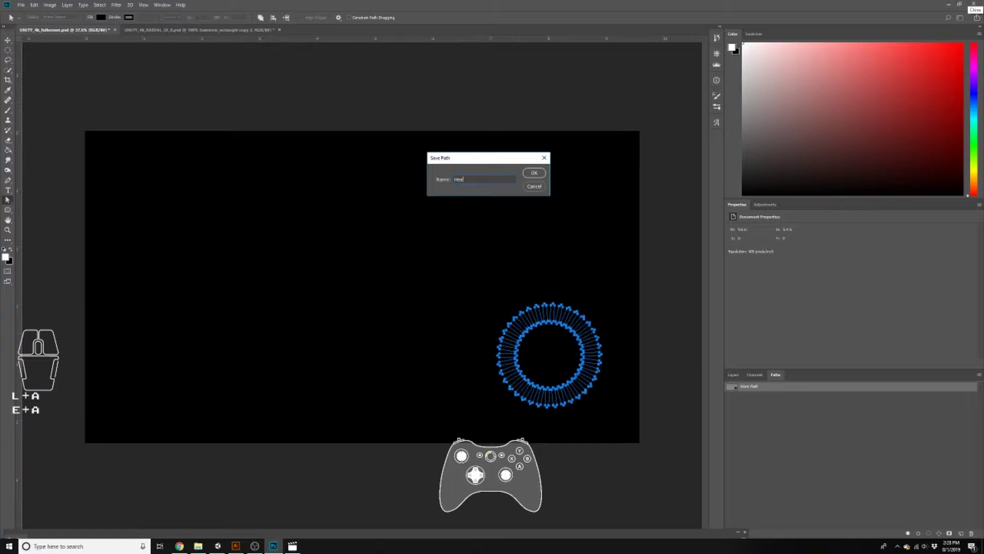
pyautogui.write('thBar 0')
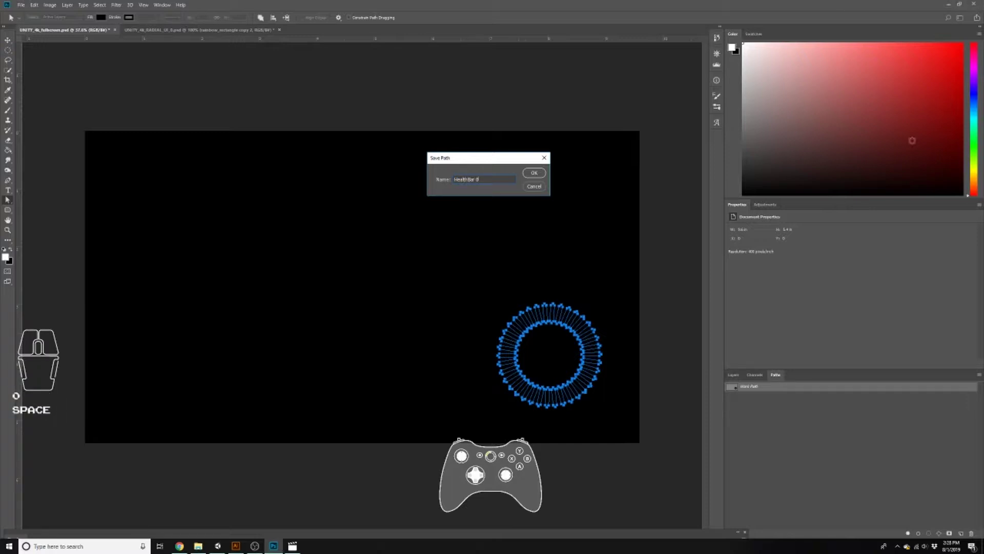
pyautogui.click(533, 175)
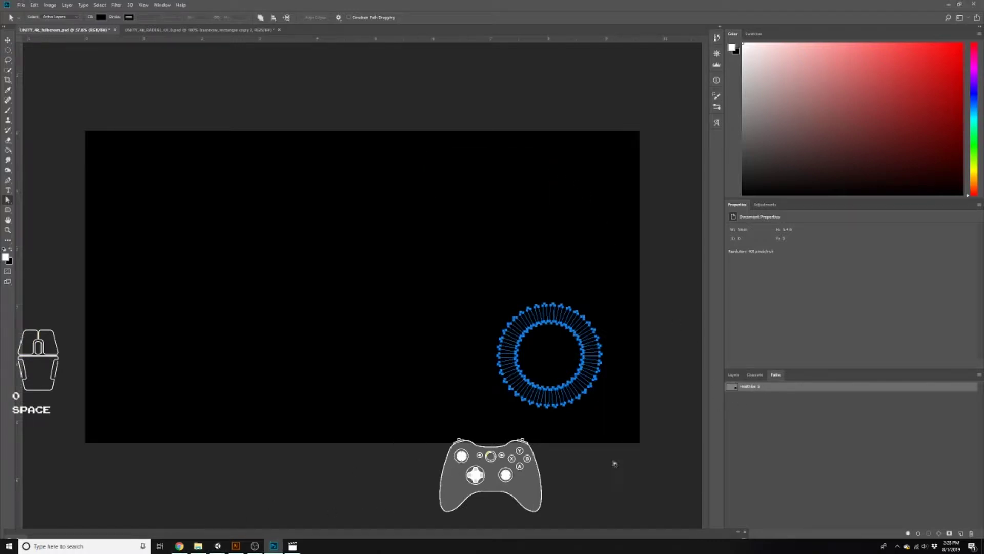
# Step: Add a new layer above the background and name it Health Bar Outline
pyautogui.click(734, 374)
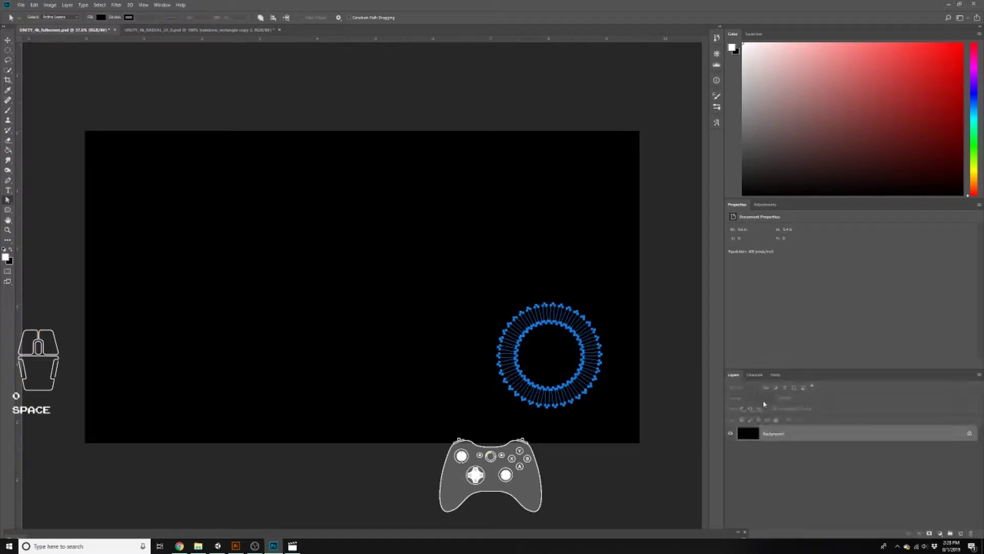
pyautogui.click(960, 534)
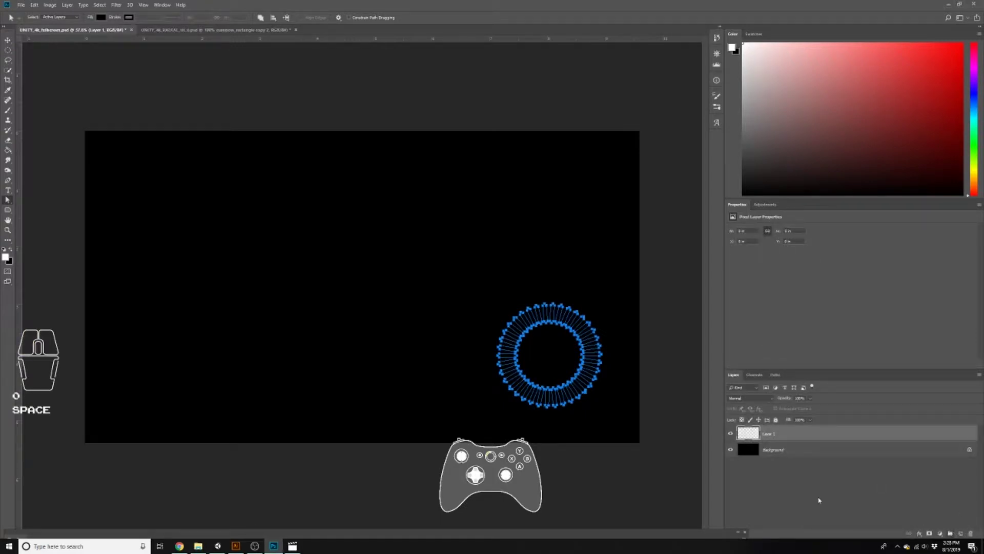
pyautogui.doubleClick(767, 434)
pyautogui.write('Health Bar Outline')
pyautogui.press('Return')
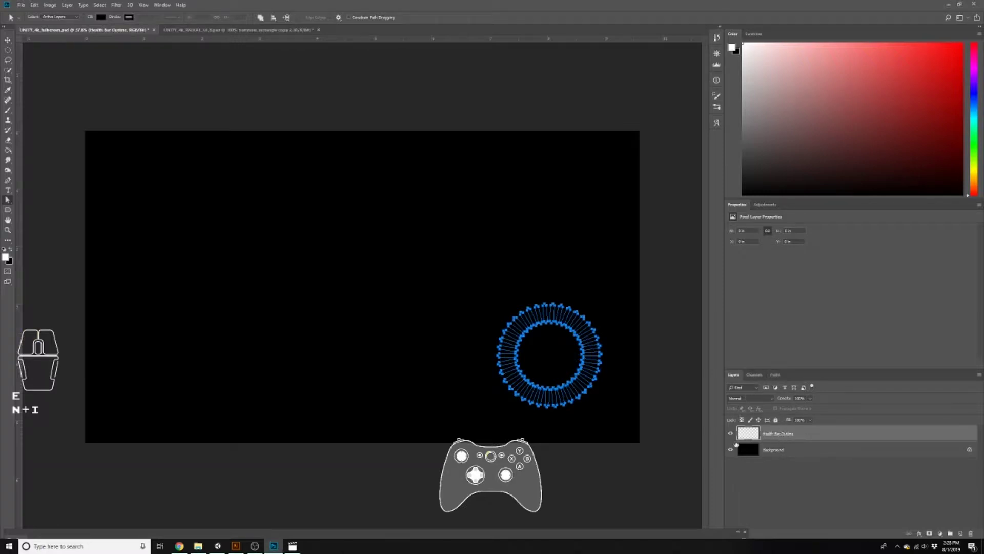
pyautogui.click(775, 375)
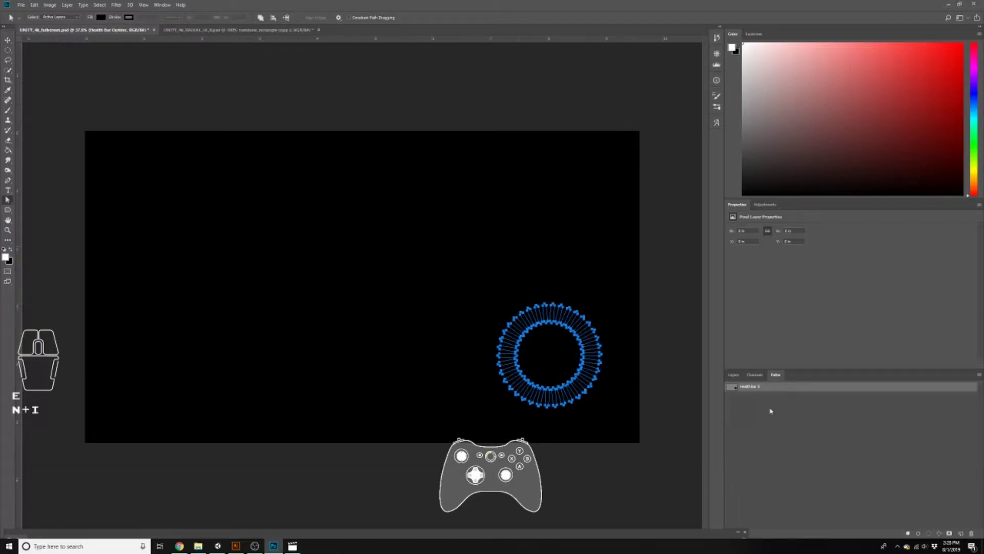
pyautogui.click(734, 374)
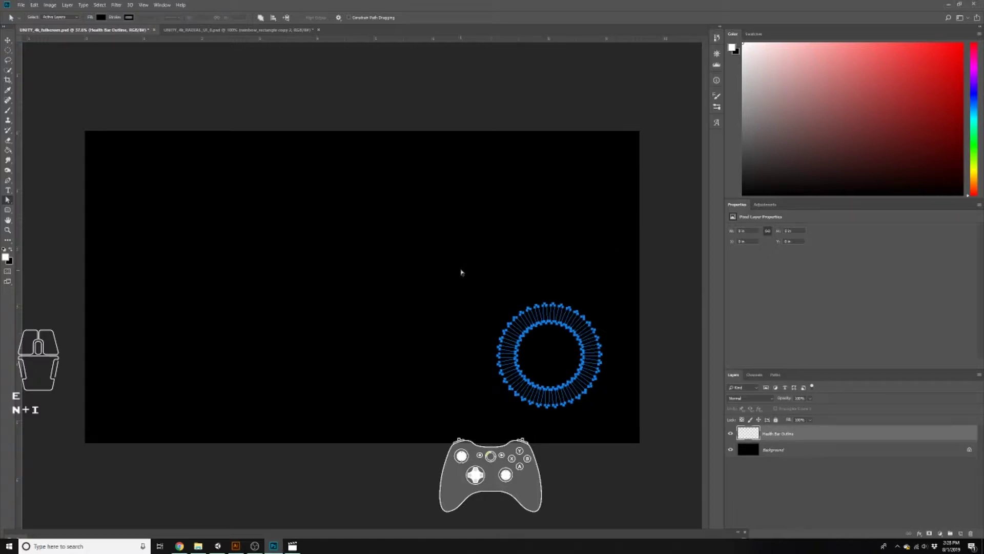
# Step: Select all the bars of the ring path and set the Brush to 2 px size with 20% hardness
pyautogui.press('a')
pyautogui.moveTo(473, 285); pyautogui.dragTo(623, 426)
pyautogui.click(8, 110)
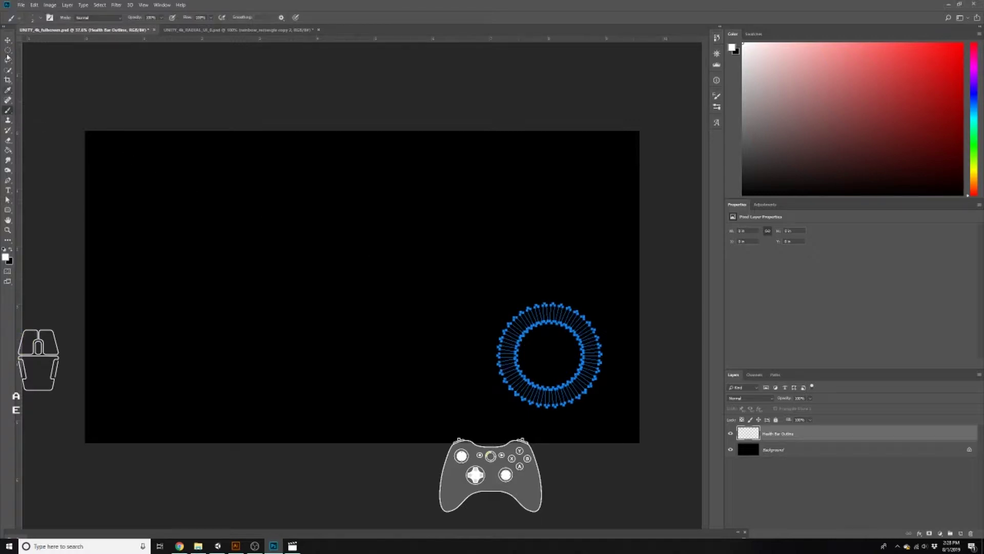
pyautogui.click(42, 20)
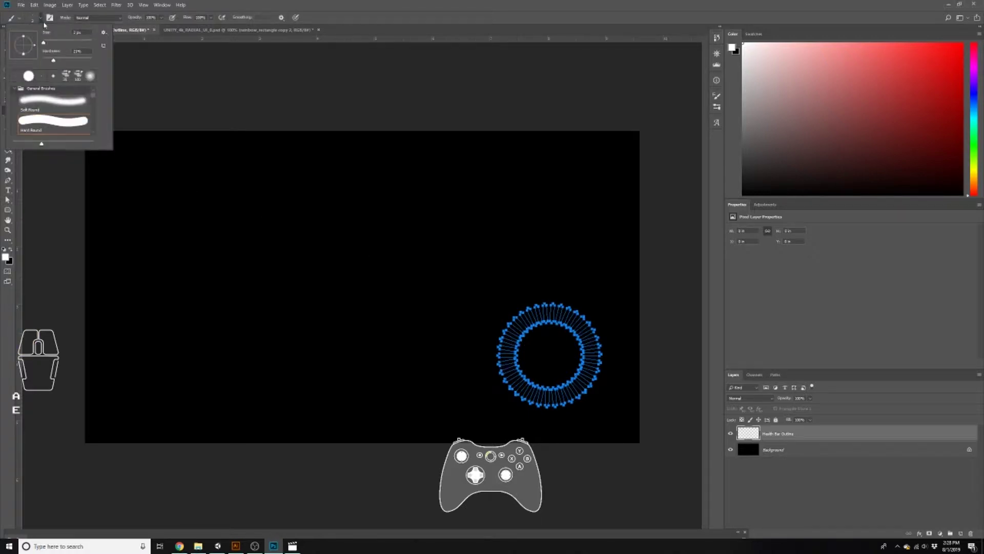
pyautogui.moveTo(44, 45)
pyautogui.mouseDown()
pyautogui.moveTo(62, 45)
pyautogui.moveTo(42, 49)
pyautogui.moveTo(77, 61)
pyautogui.moveTo(54, 61)
pyautogui.moveTo(66, 52)
pyautogui.mouseUp()
pyautogui.write('20')
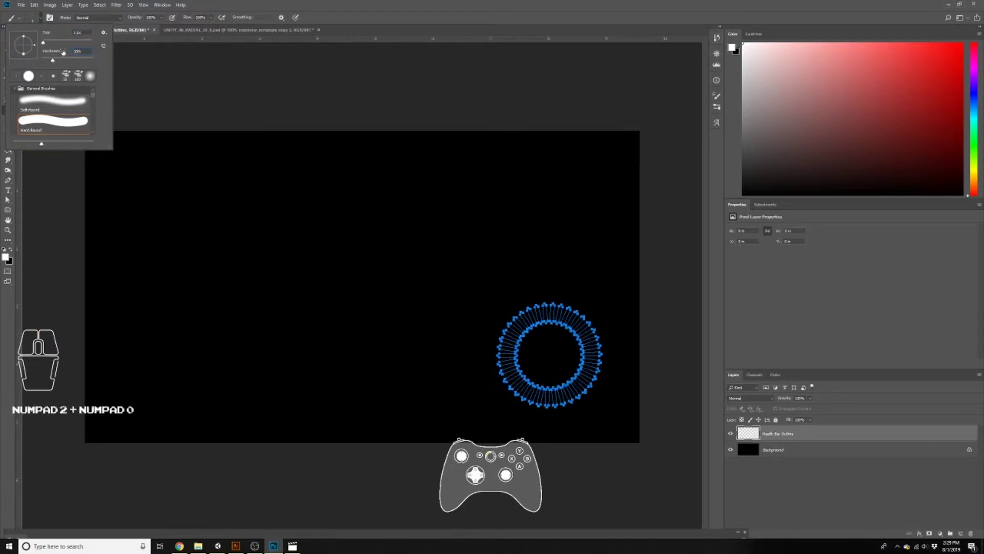
pyautogui.click(164, 83)
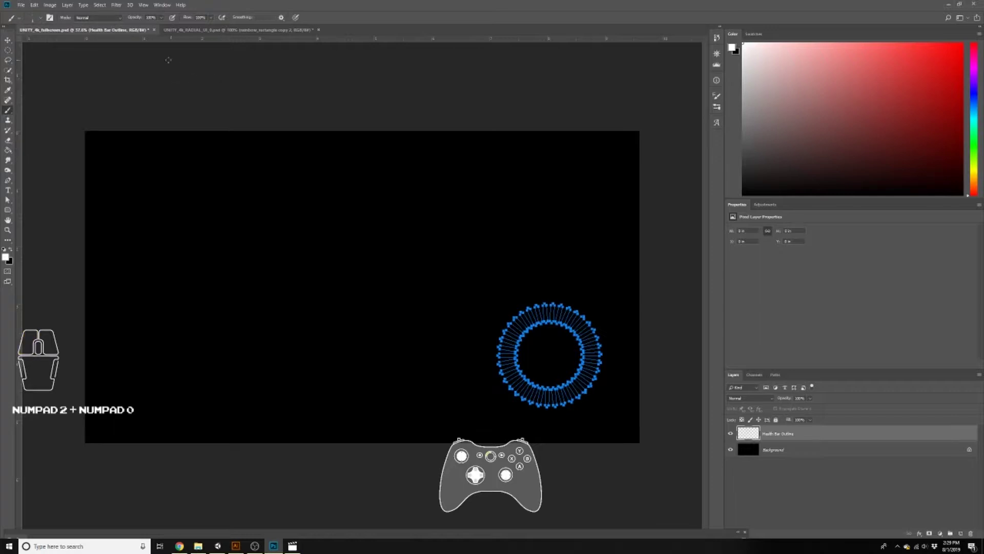
pyautogui.click(34, 20)
pyautogui.click(78, 33)
pyautogui.write('2')
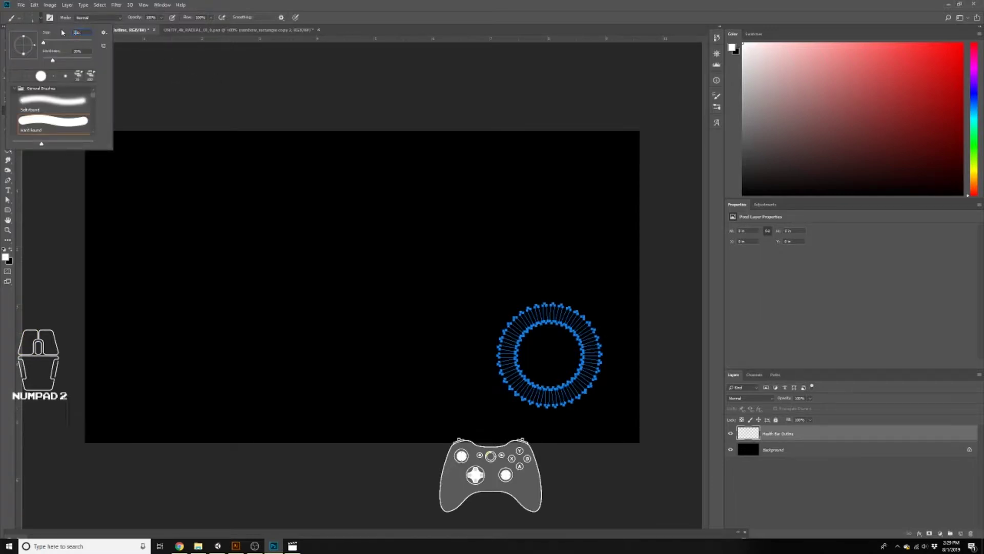
pyautogui.click(238, 77)
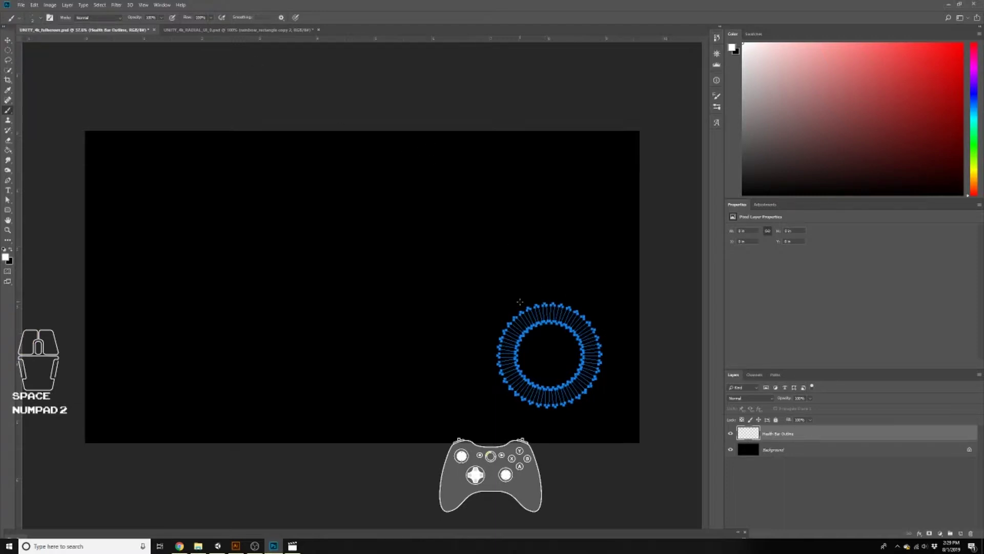
# Step: Stroke the ring path with the Brush on the Health Bar Outline layer, without simulated pressure, and deselect the path
pyautogui.press('a')
pyautogui.rightClick(542, 330)
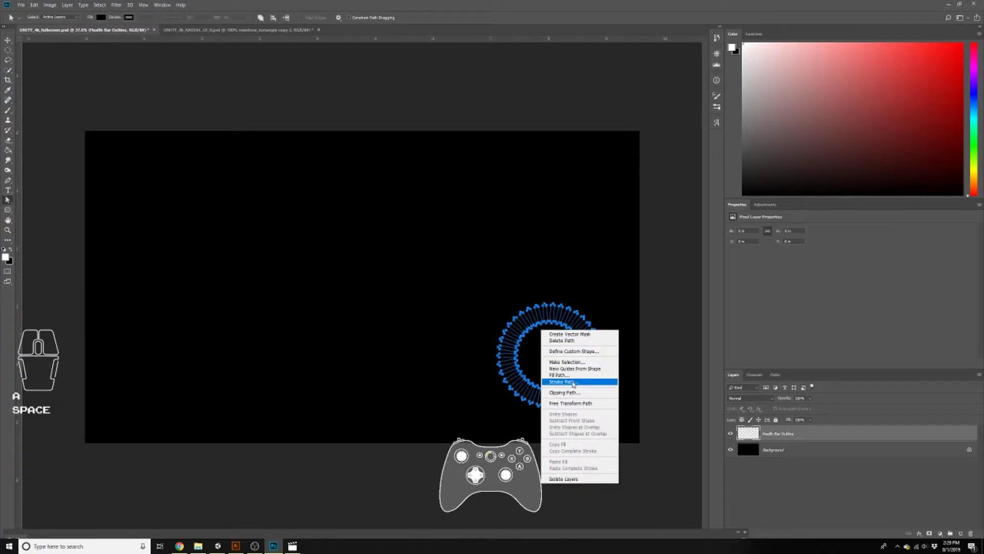
pyautogui.click(573, 383)
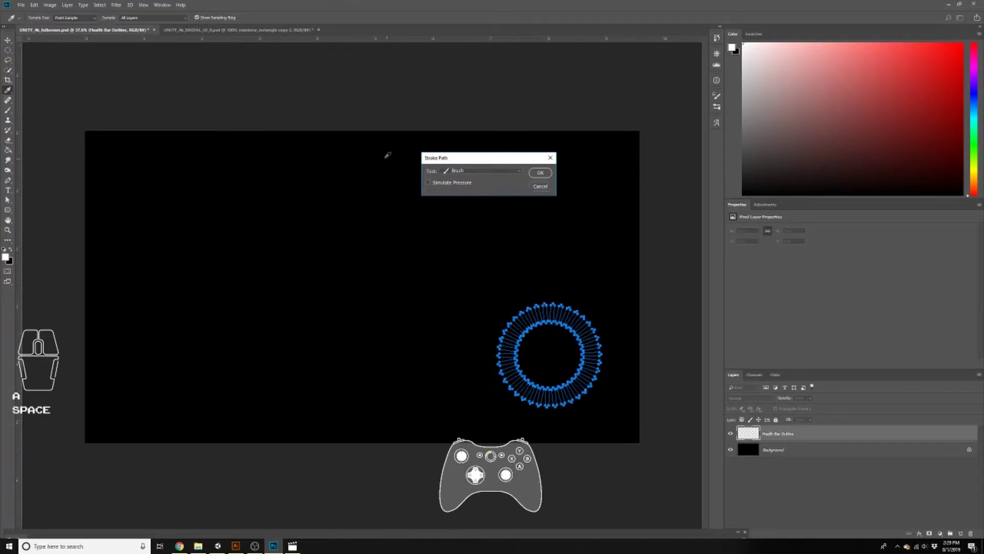
pyautogui.click(541, 173)
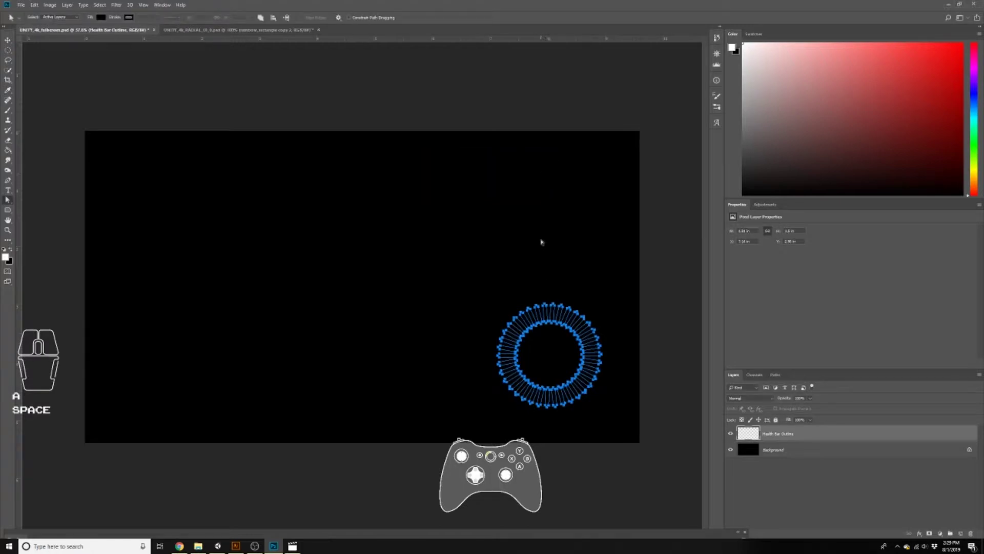
pyautogui.click(776, 375)
pyautogui.click(755, 404)
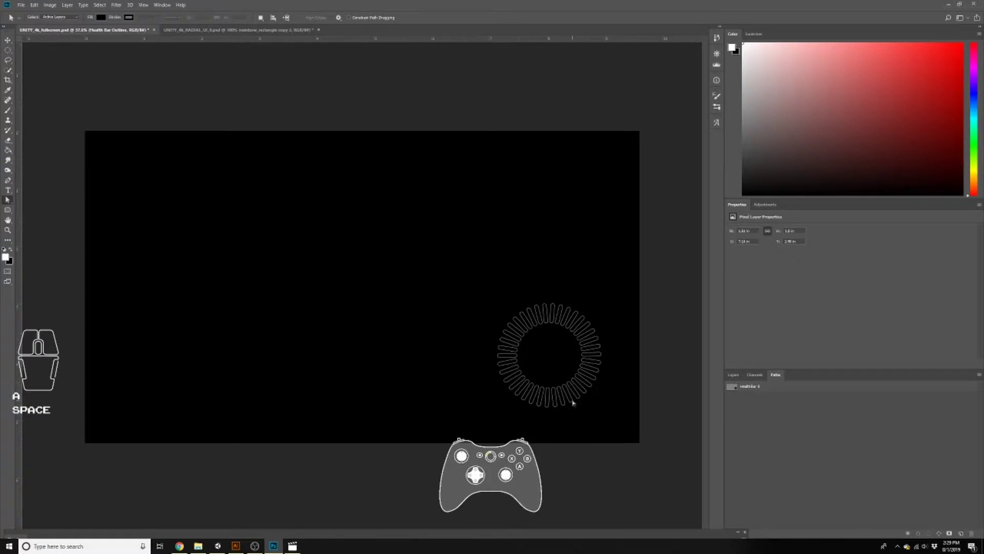
# Step: Duplicate the Health Bar Outline layer and merge the copy down into the original to strengthen the outline
pyautogui.scroll(1, 572, 400)
pyautogui.click(733, 376)
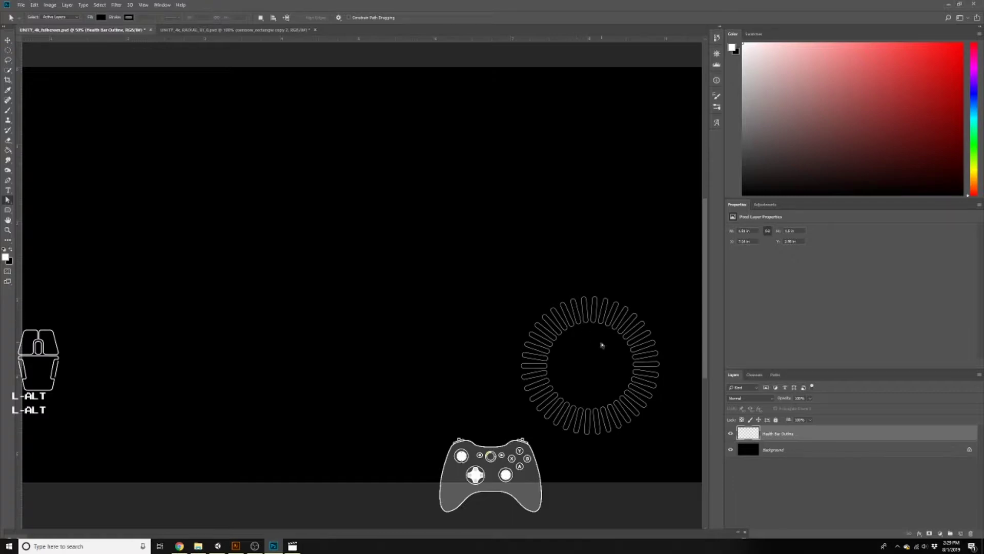
pyautogui.press('ctrl')
pyautogui.hotkey('ctrl', 'j')
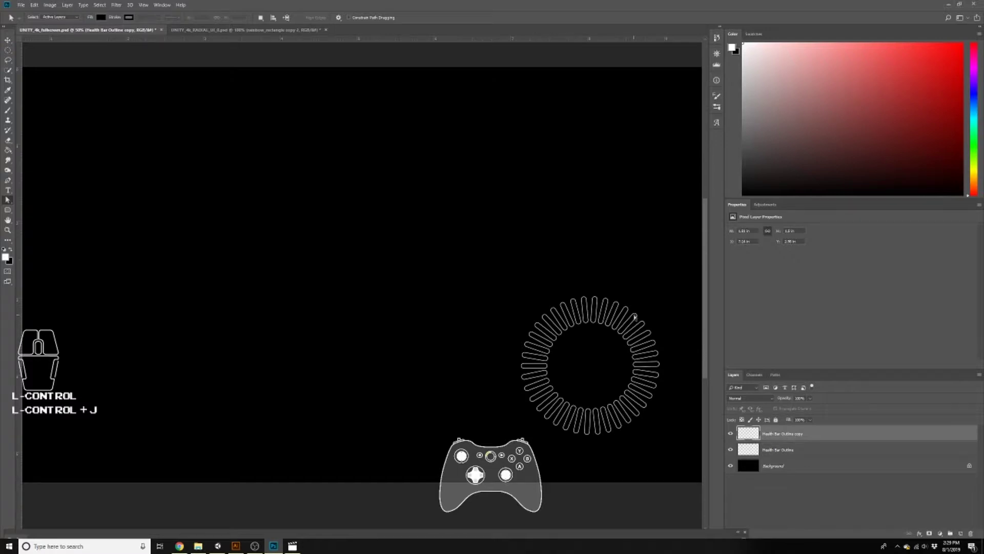
pyautogui.hotkey('ctrl', 'e')
pyautogui.click(732, 433)
pyautogui.click(732, 433)
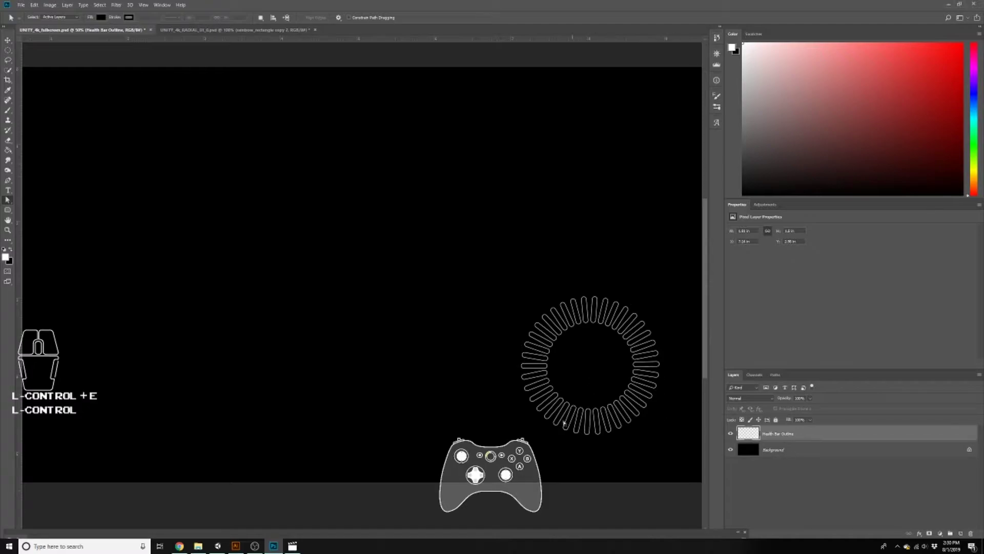
# Step: Switch to Unity, raise the HealthFILL-100 image's Fill Amount to about 0.96, and return to Photoshop
pyautogui.click(217, 546)
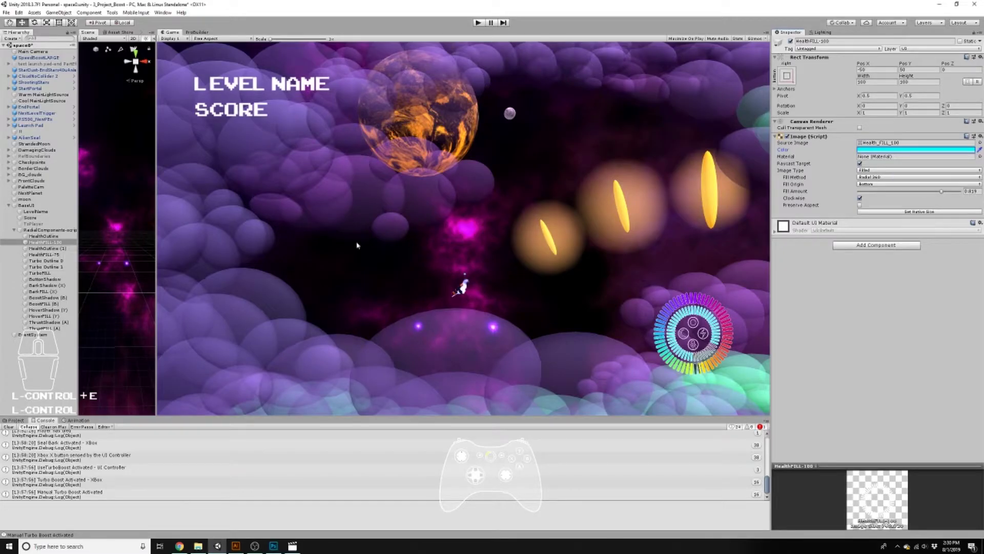
pyautogui.click(944, 192)
pyautogui.moveTo(944, 193); pyautogui.dragTo(960, 214)
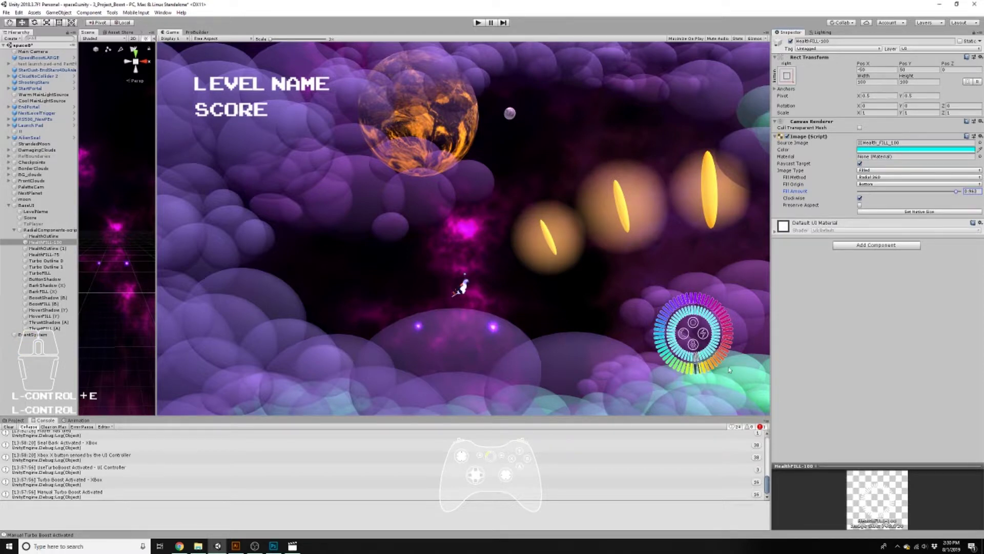
pyautogui.click(273, 546)
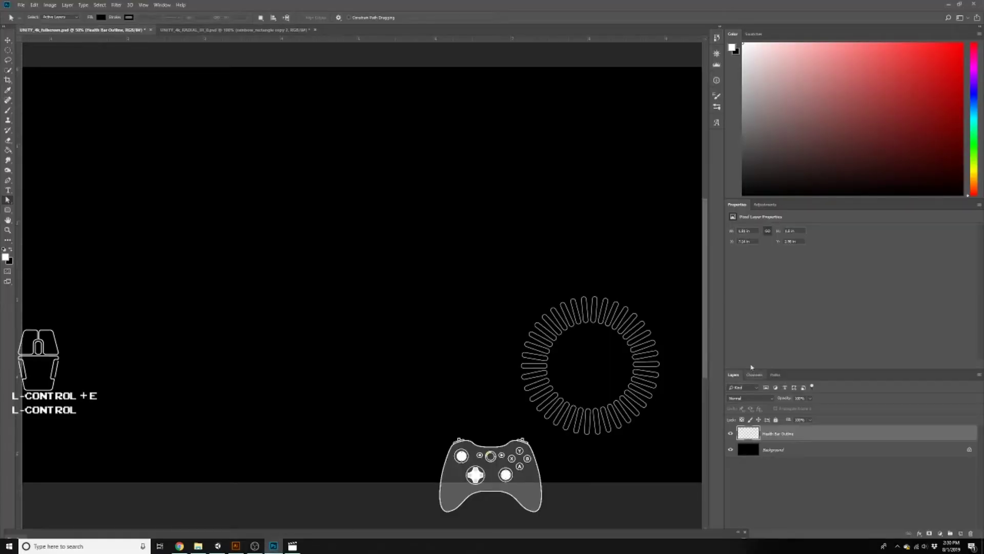
# Step: Add a new layer between the Background and the Health Bar Outline layer and name it Solid Fill 0
pyautogui.click(800, 450)
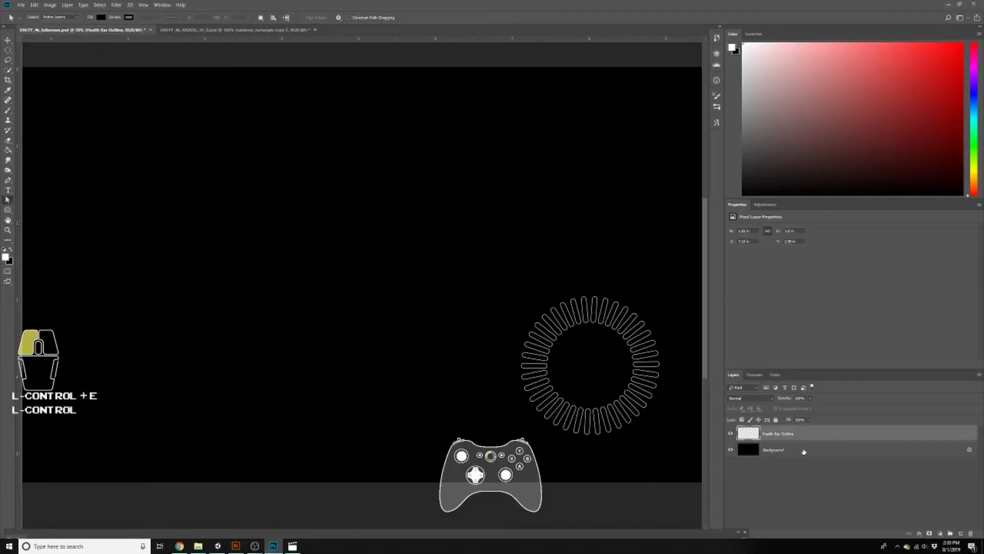
pyautogui.click(962, 533)
pyautogui.doubleClick(769, 450)
pyautogui.write('Solid ')
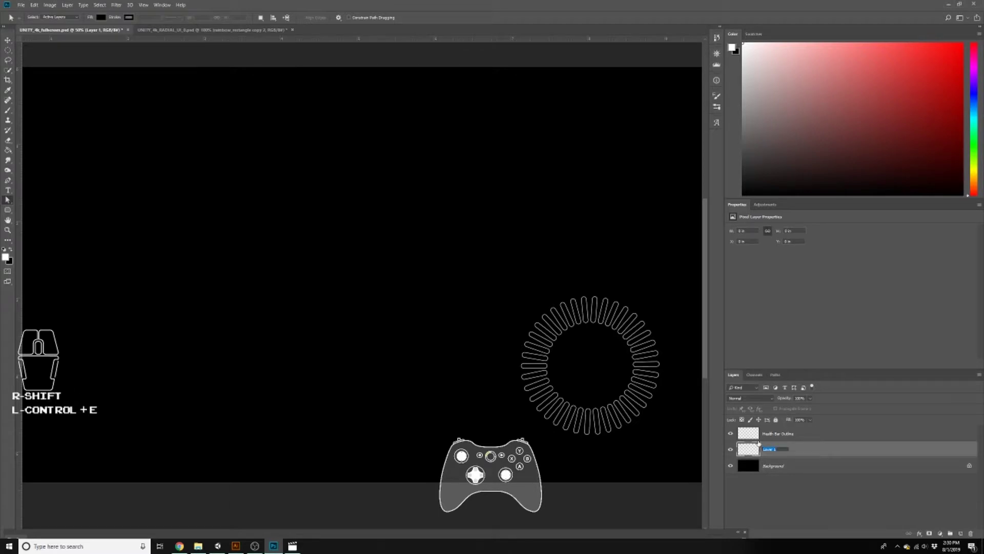
pyautogui.write('Fill')
pyautogui.press('Return')
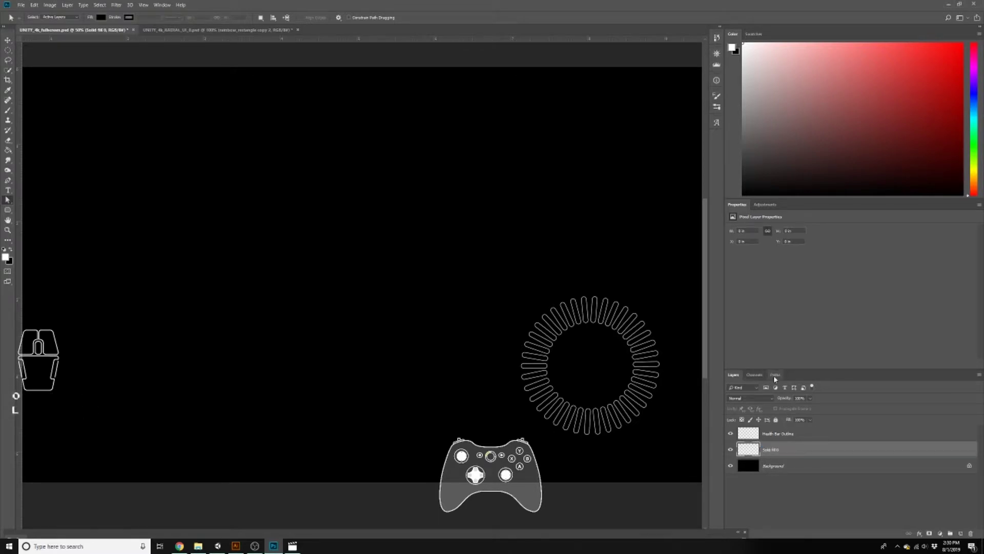
# Step: Select all the bars of the ring path and make a new anti-aliased selection from it with 0 px feather
pyautogui.click(776, 375)
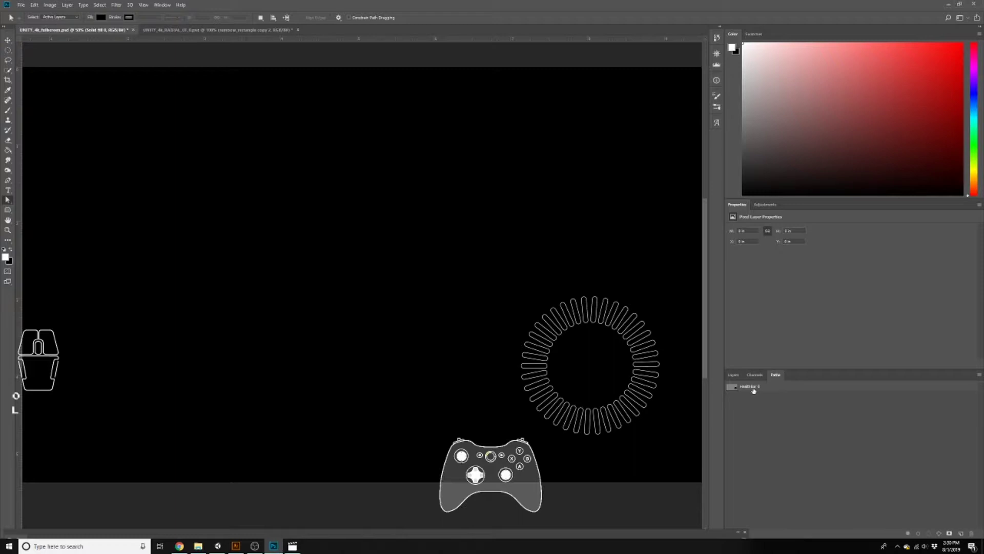
pyautogui.click(753, 390)
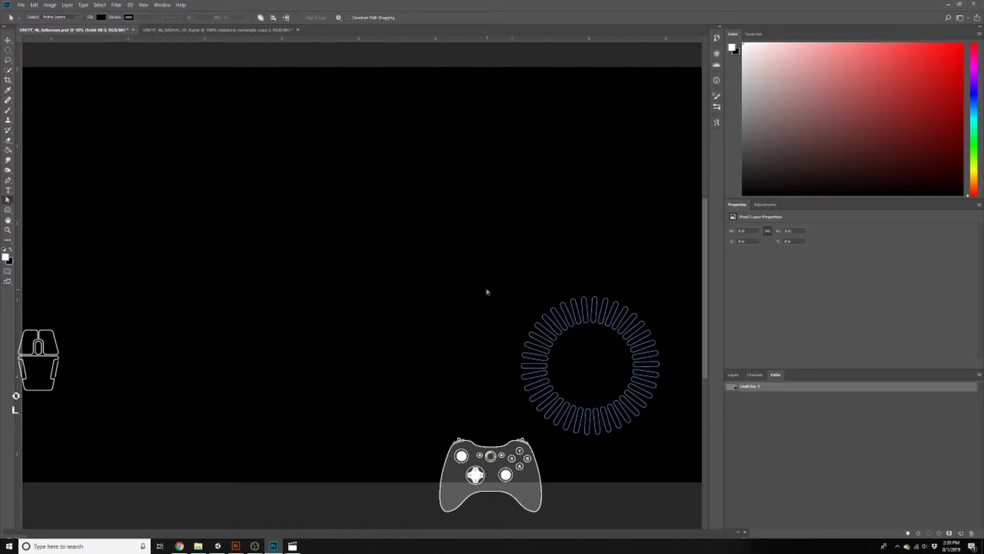
pyautogui.press('a')
pyautogui.moveTo(478, 276); pyautogui.dragTo(679, 466)
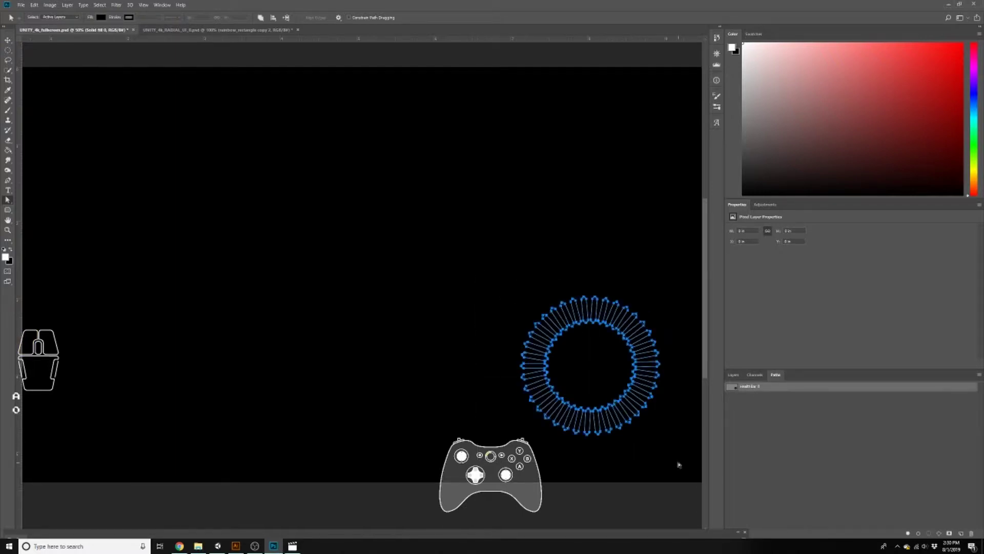
pyautogui.rightClick(568, 348)
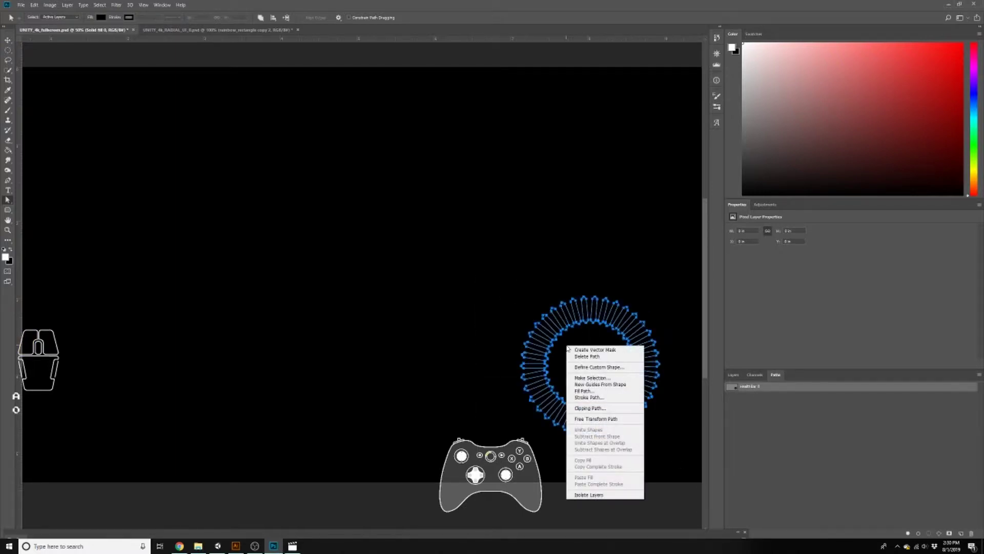
pyautogui.click(597, 378)
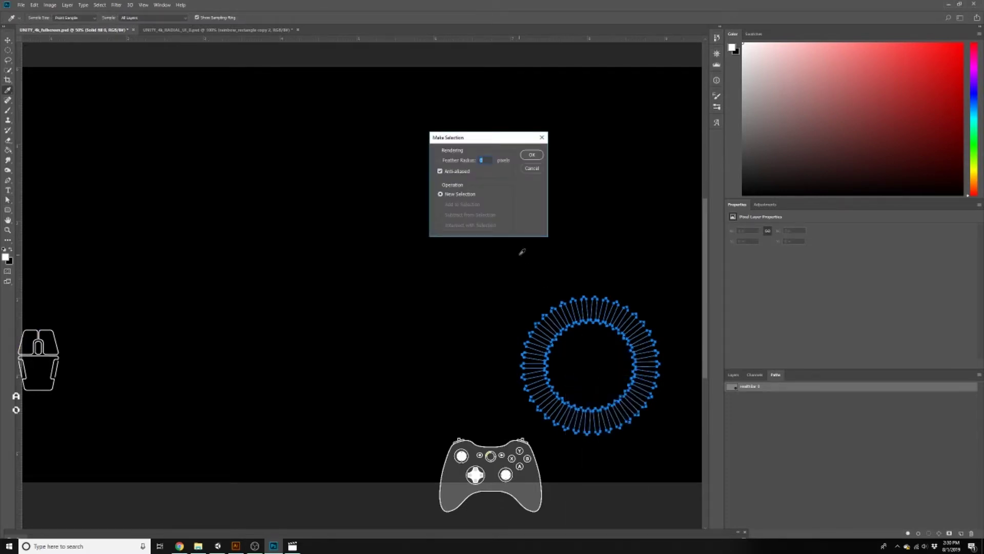
pyautogui.click(532, 155)
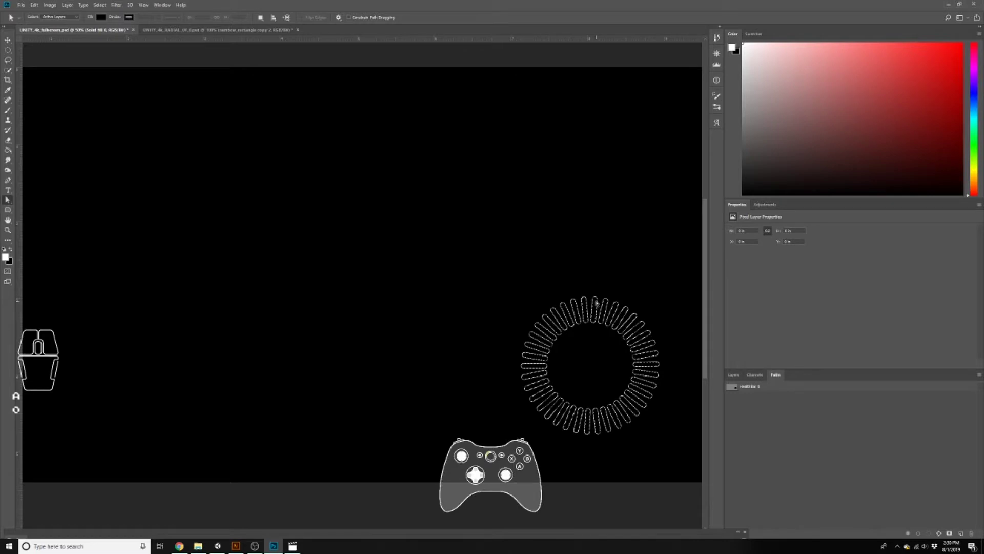
# Step: Fill the selected bars with white on the Solid Fill 0 layer using the Paint Bucket, then deselect and check the layer's visibility
pyautogui.click(734, 375)
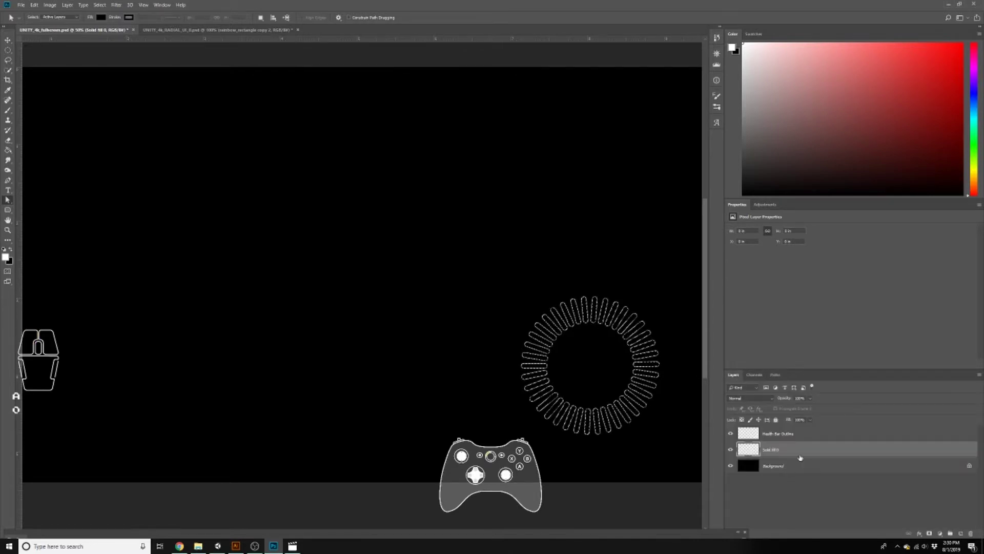
pyautogui.press('g')
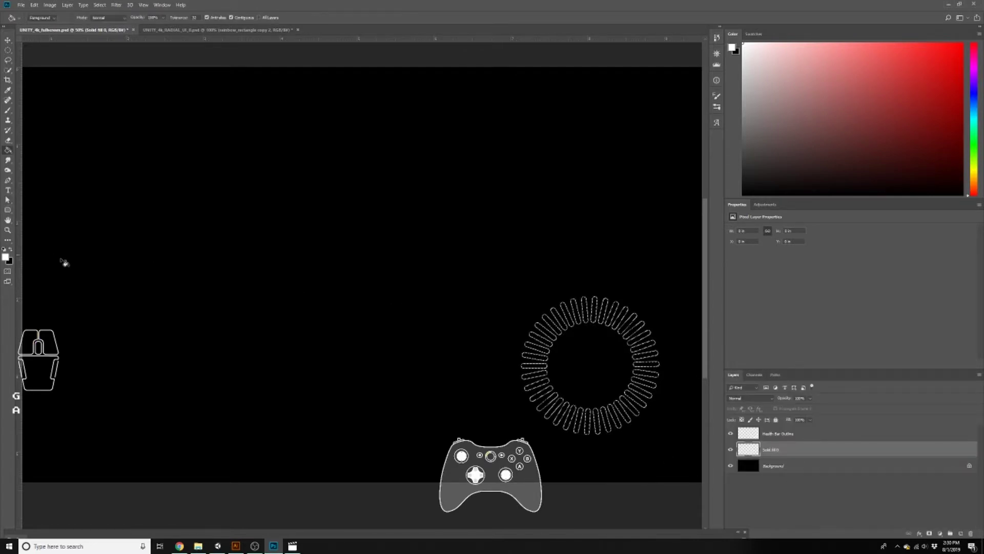
pyautogui.click(559, 335)
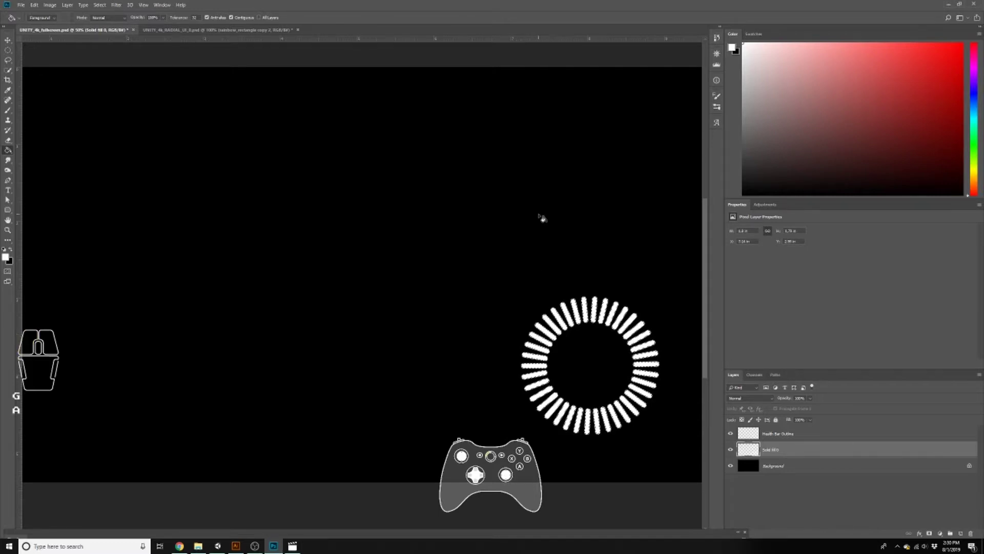
pyautogui.click(7, 50)
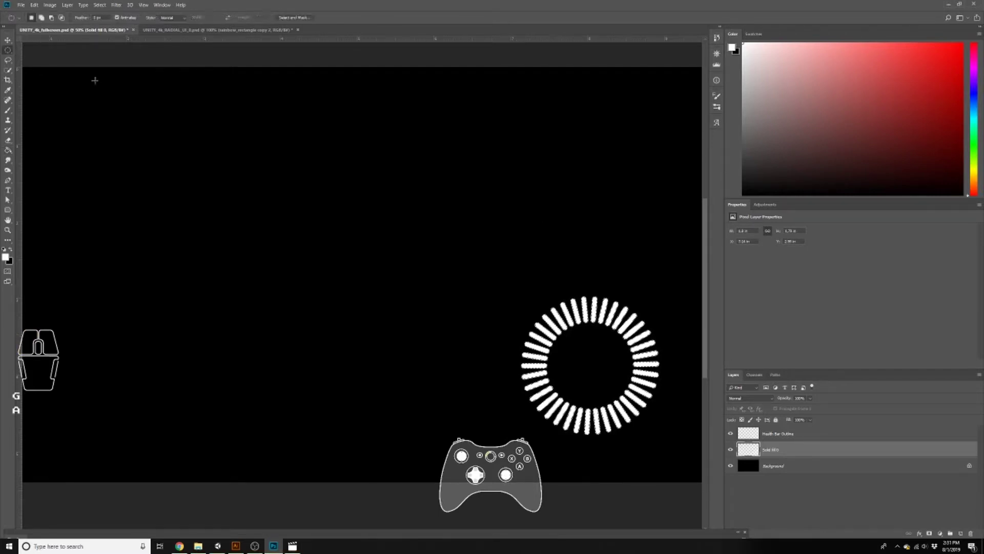
pyautogui.click(730, 450)
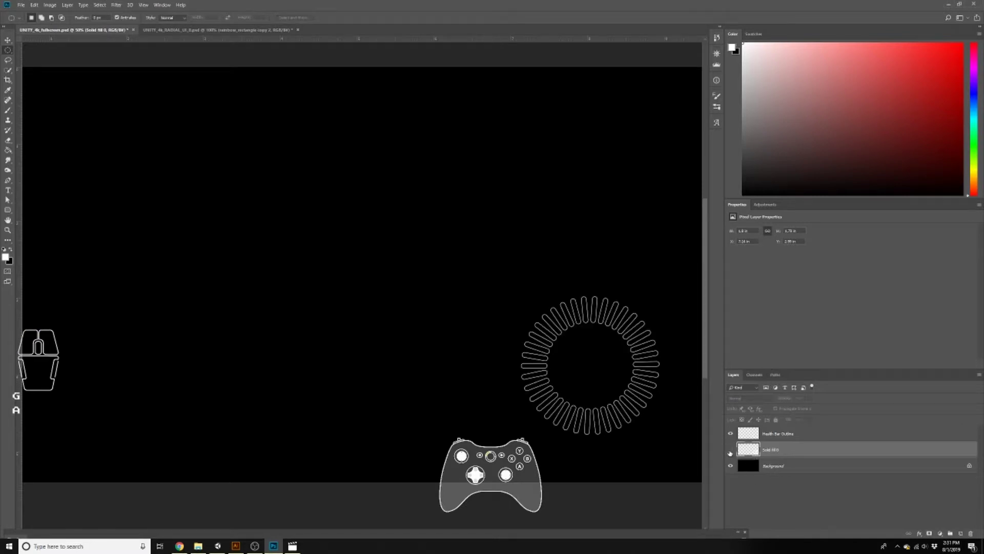
pyautogui.click(731, 450)
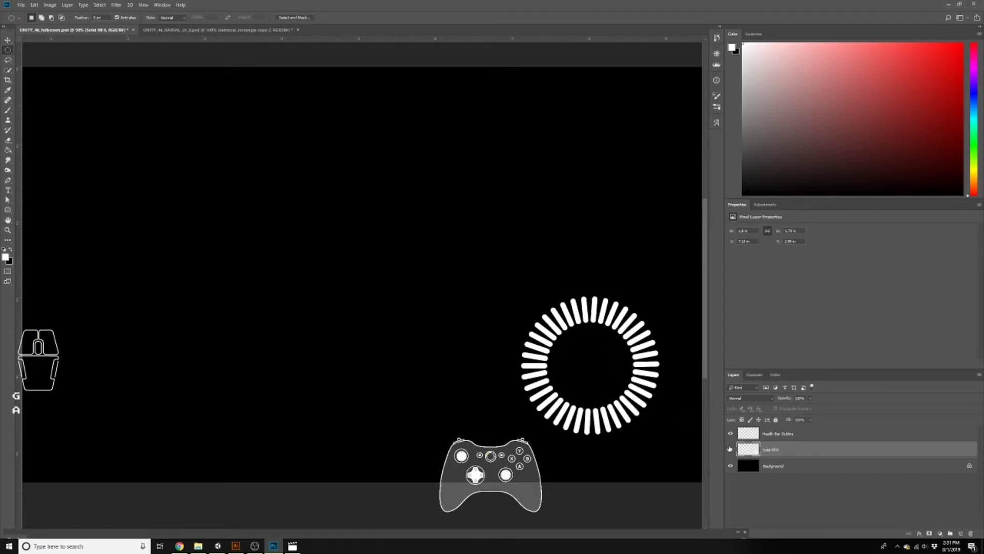
# Step: Switch to Unity, lower HealthFILL-100's Fill Amount to about 0.023, toggle HealthFILL-75 off and on, and return to Photoshop
pyautogui.click(217, 546)
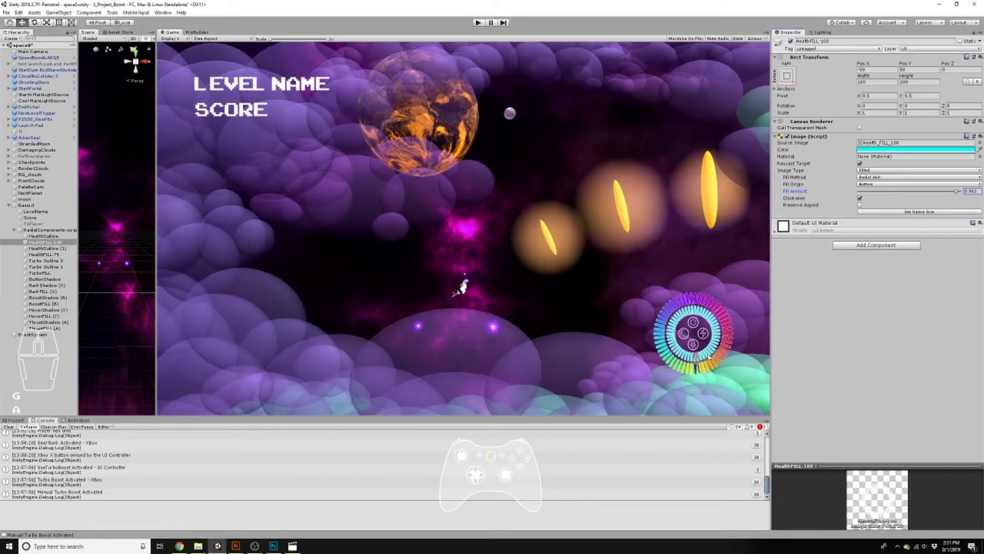
pyautogui.moveTo(957, 191); pyautogui.dragTo(861, 195)
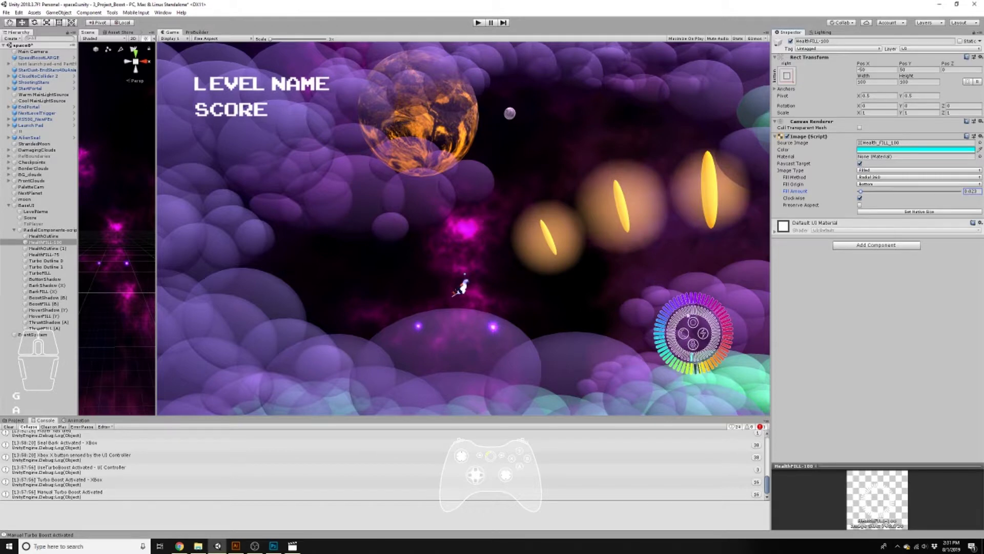
pyautogui.click(51, 254)
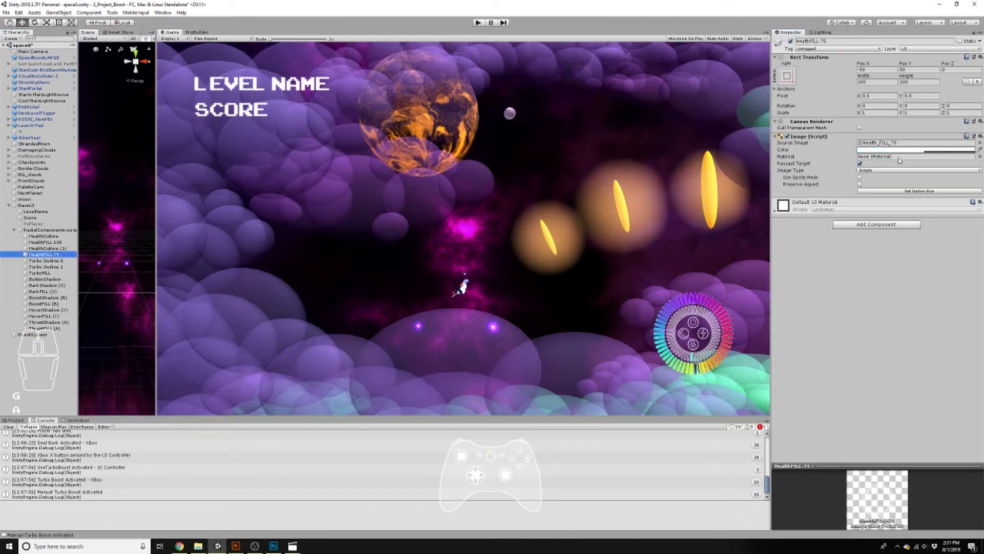
pyautogui.click(790, 41)
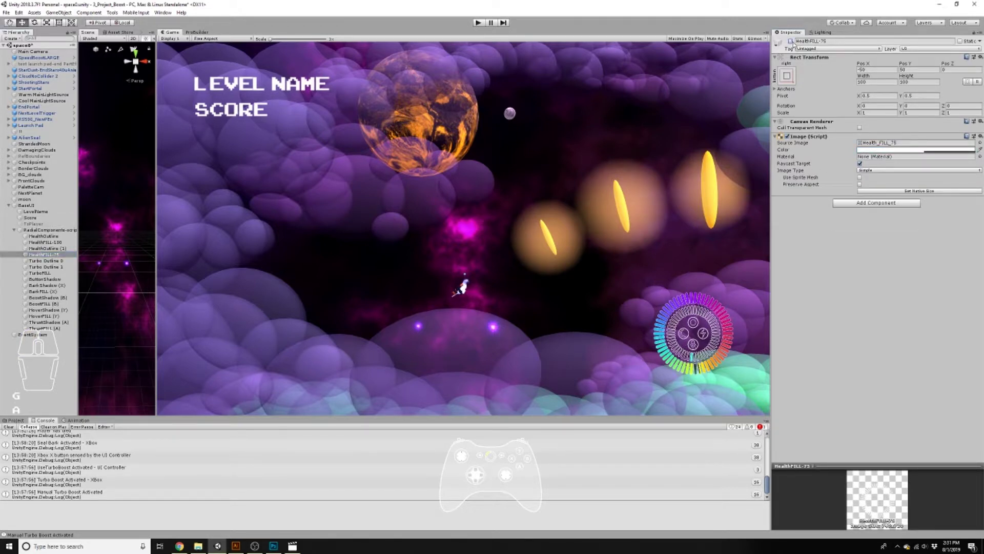
pyautogui.click(791, 41)
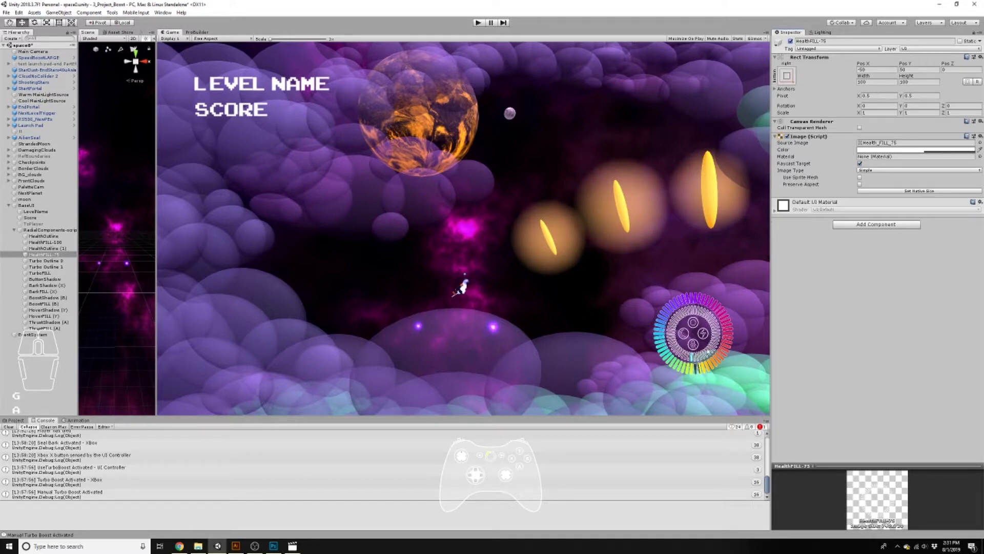
pyautogui.click(274, 545)
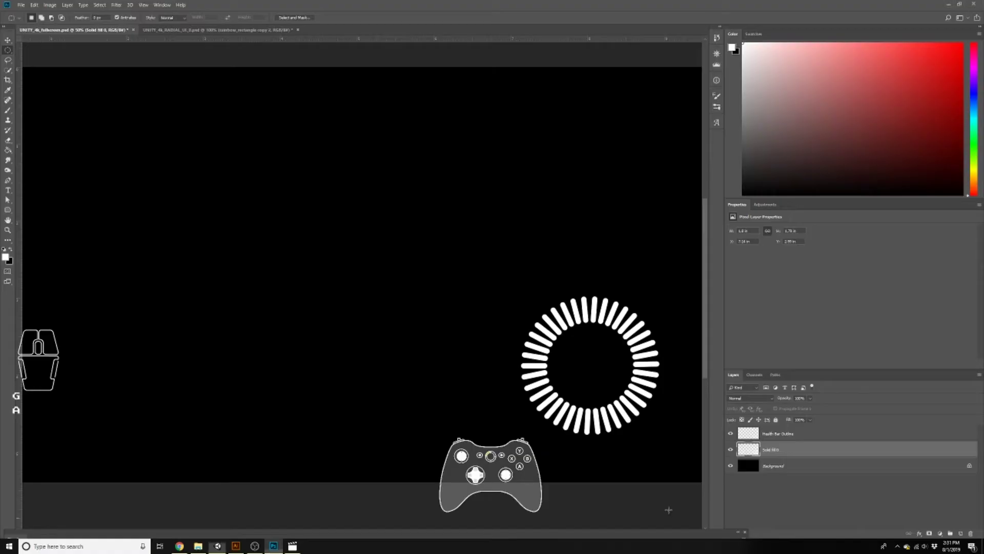
# Step: Duplicate the Solid Fill 0 layer and rename the lower original transparent_fill - 75
pyautogui.click(787, 454)
pyautogui.press('ctrl')
pyautogui.hotkey('ctrl', 'j')
pyautogui.click(786, 469)
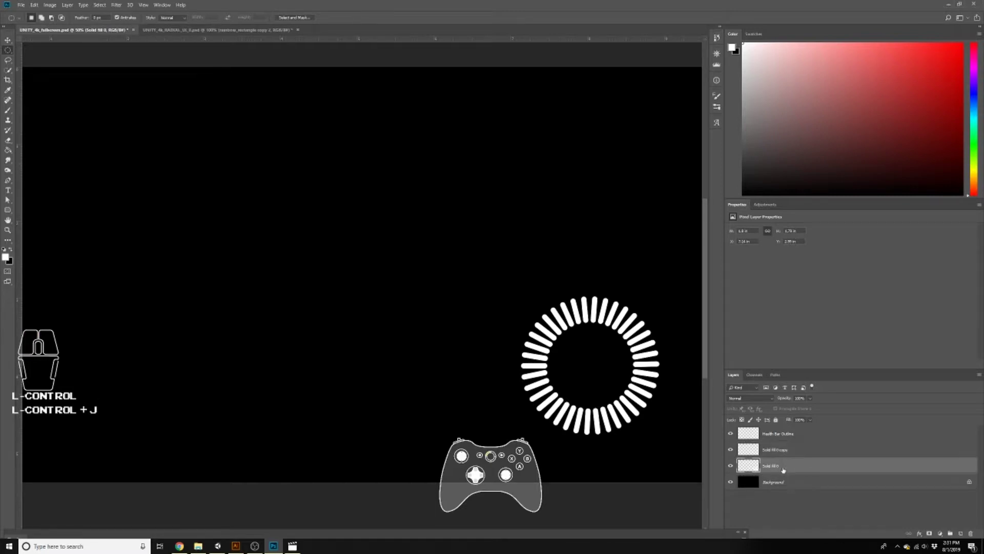
pyautogui.doubleClick(779, 466)
pyautogui.write('transparent')
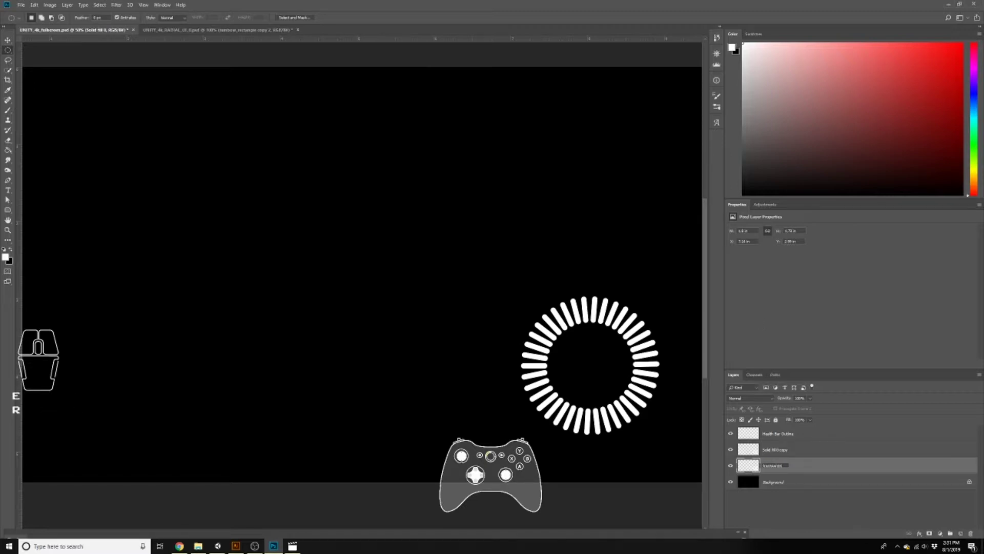
pyautogui.write('_fill_1 7')
# Step: Set both the opacity and the fill of the transparent_fill - 75 layer to 75%
pyautogui.click(774, 397)
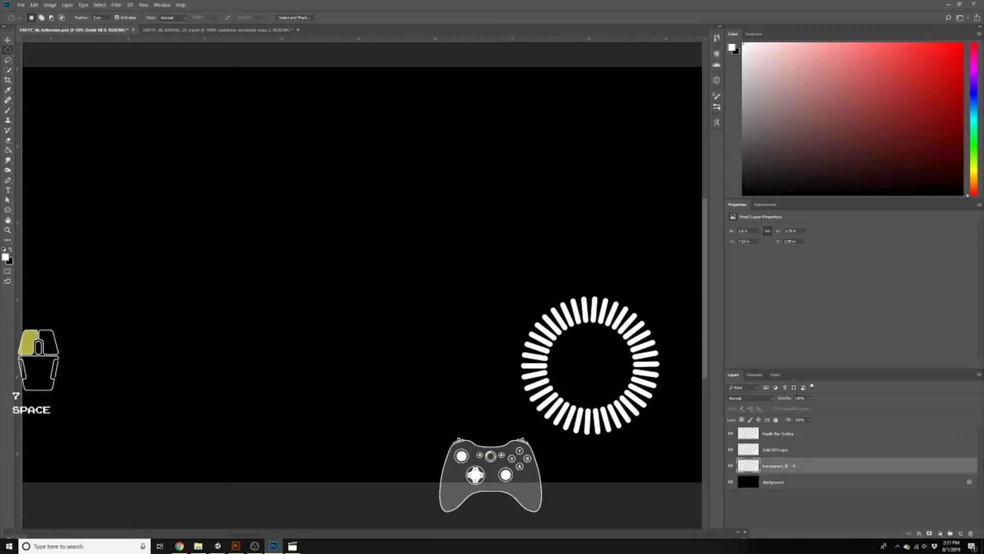
pyautogui.click(773, 398)
pyautogui.write('75')
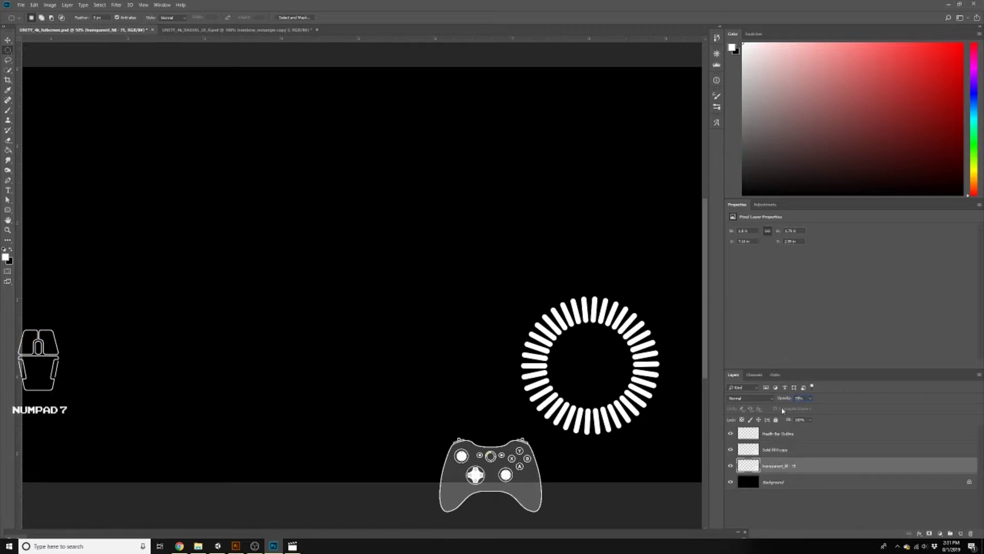
pyautogui.click(800, 419)
pyautogui.click(811, 469)
# Step: Toggle the visibility of the Solid Fill 0 copy layer to compare it with the transparent ring, leaving the copy hidden
pyautogui.click(737, 455)
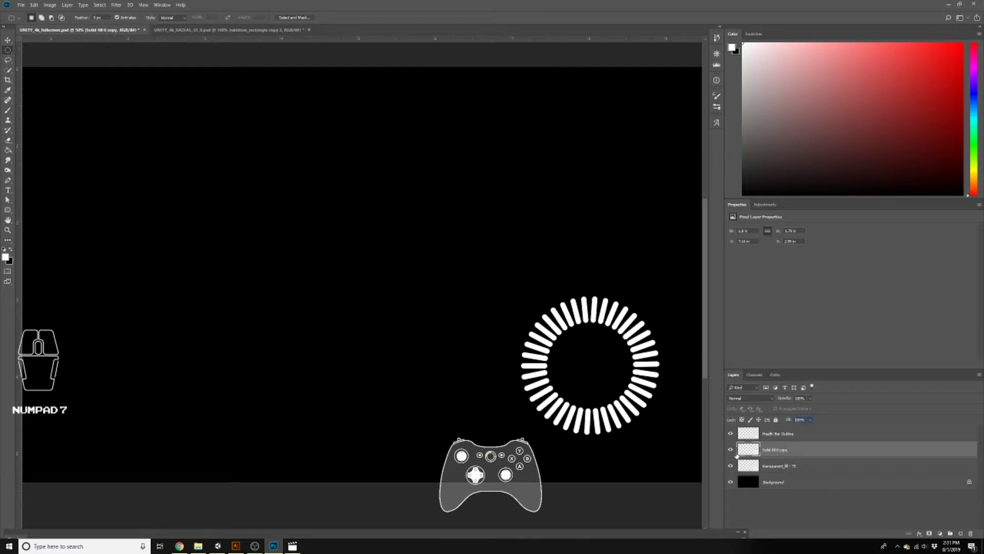
pyautogui.click(731, 450)
pyautogui.click(730, 451)
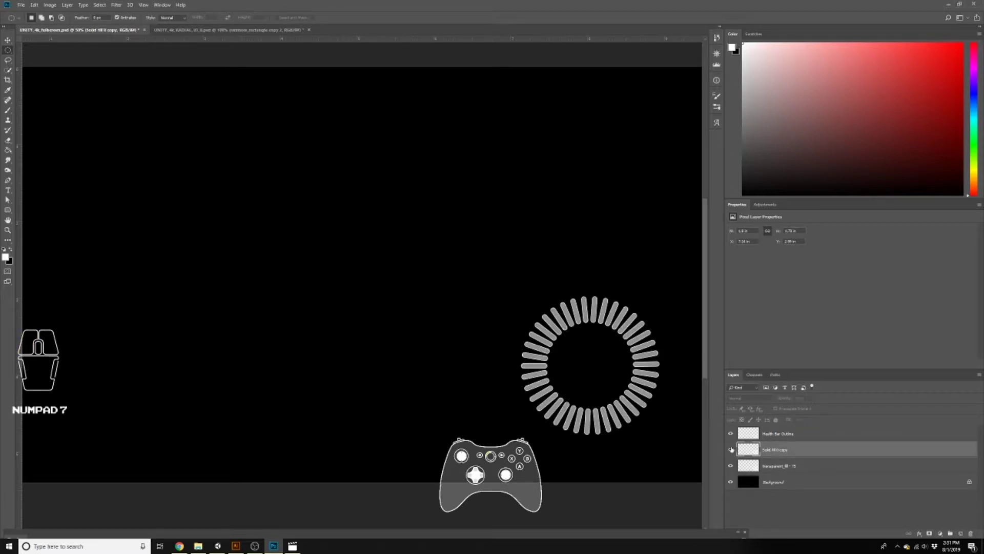
pyautogui.click(730, 450)
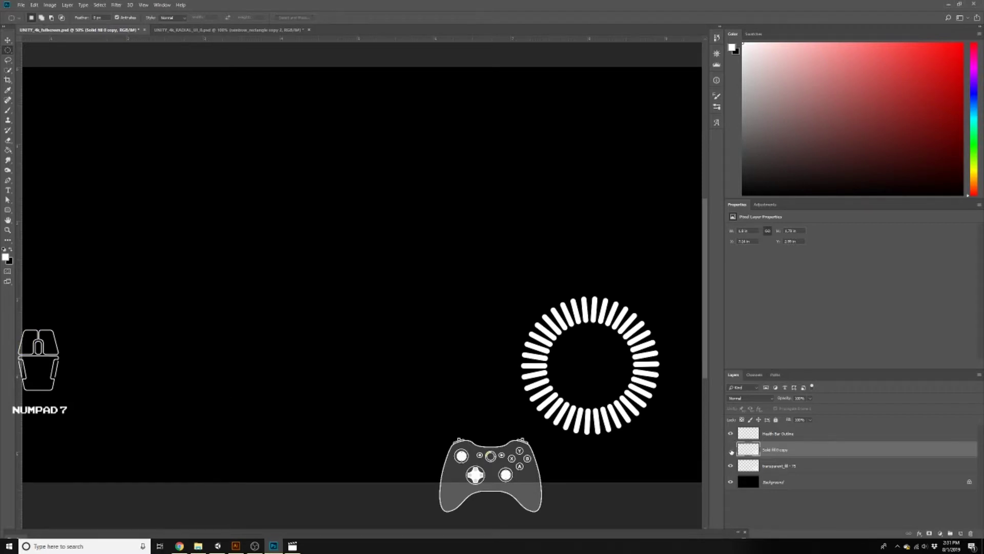
# Step: Rename the transparent ring layer transparent_fill - 60 and set both its fill and opacity to 60%
pyautogui.click(793, 467)
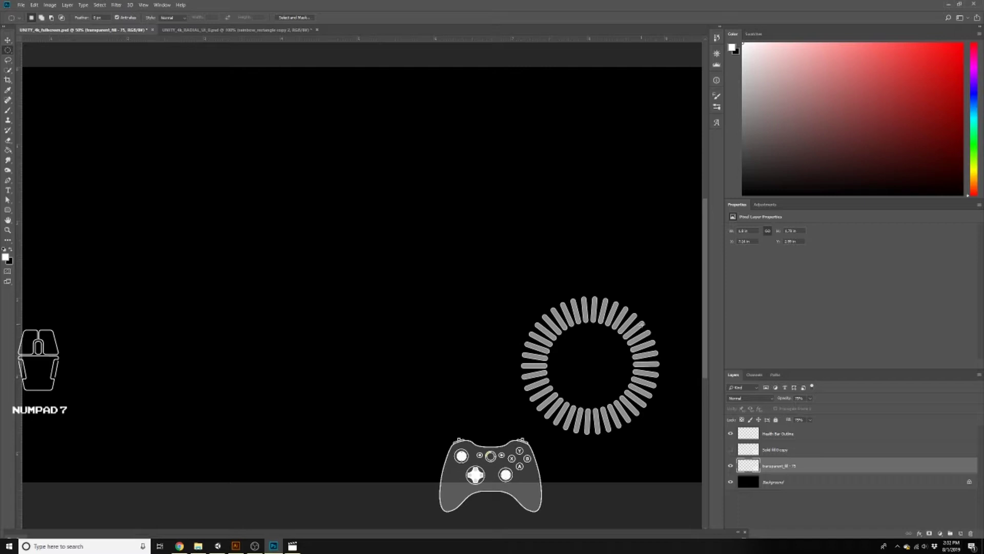
pyautogui.doubleClick(786, 466)
pyautogui.write('60')
pyautogui.click(800, 421)
pyautogui.click(798, 420)
pyautogui.write('60')
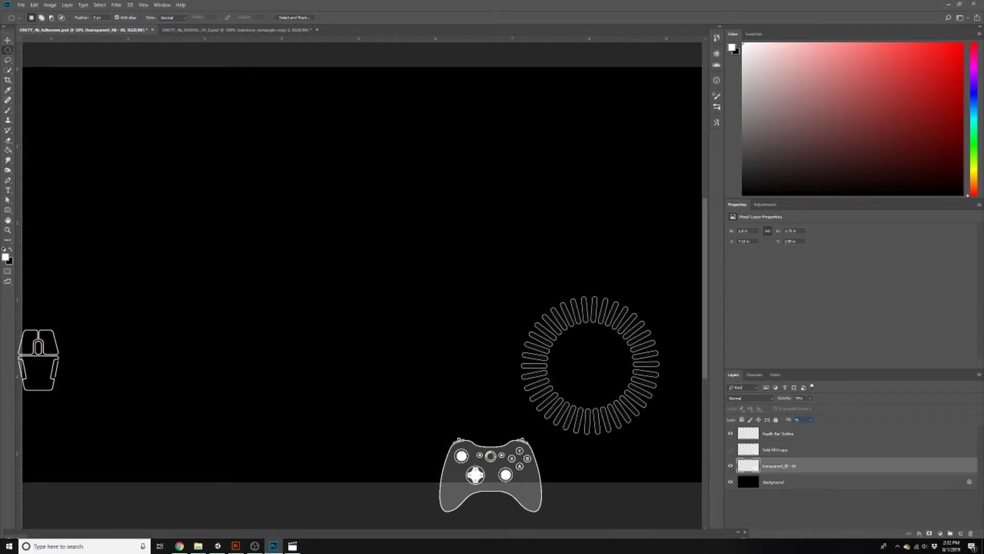
pyautogui.click(799, 398)
pyautogui.write('60')
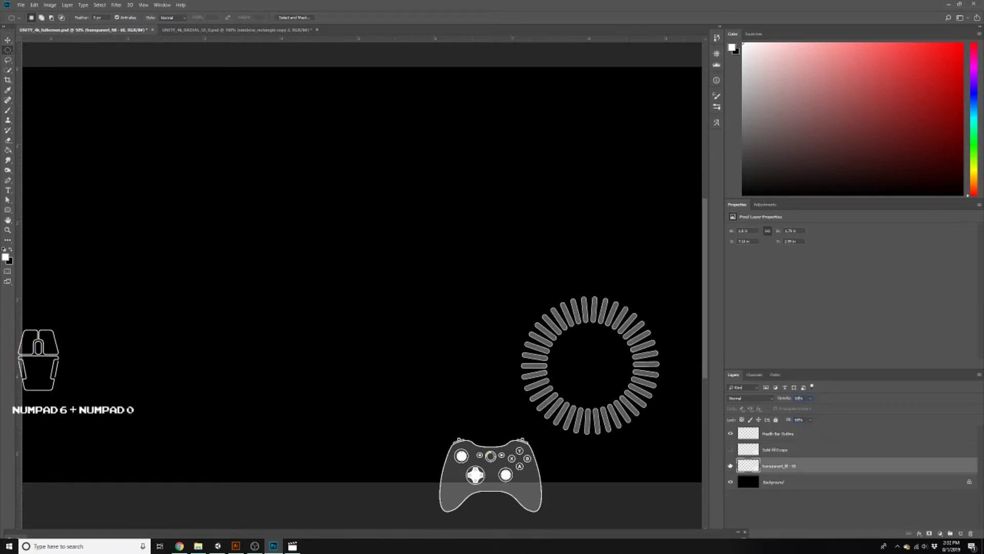
# Step: Show the Solid Fill 0 copy layer again and add a new layer named rainbow above it
pyautogui.click(733, 452)
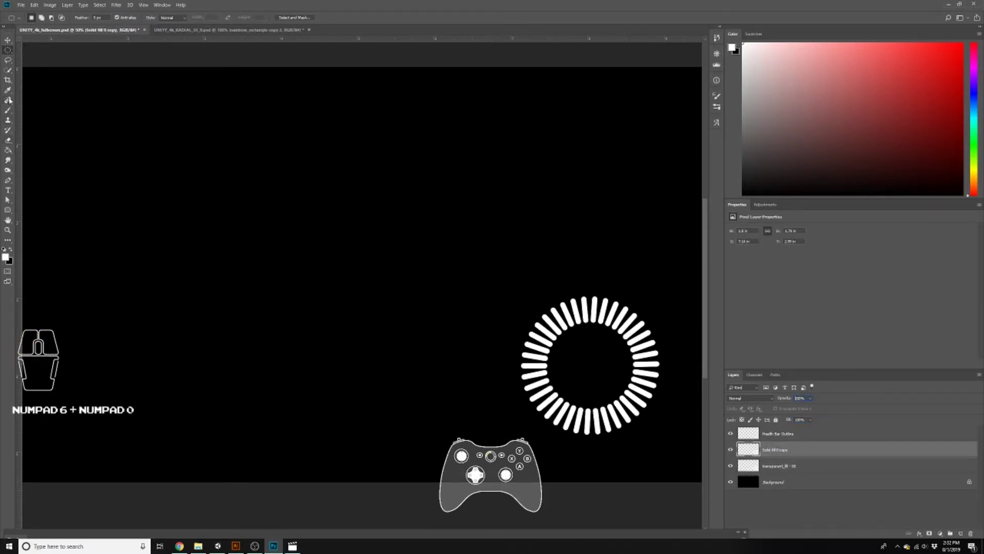
pyautogui.click(8, 150)
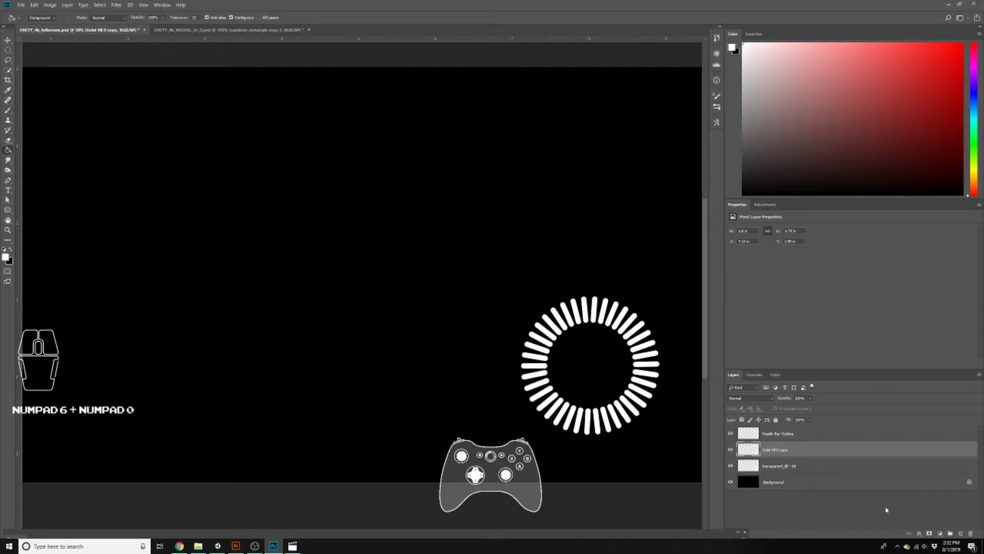
pyautogui.click(962, 535)
pyautogui.doubleClick(767, 451)
pyautogui.write('rainbow')
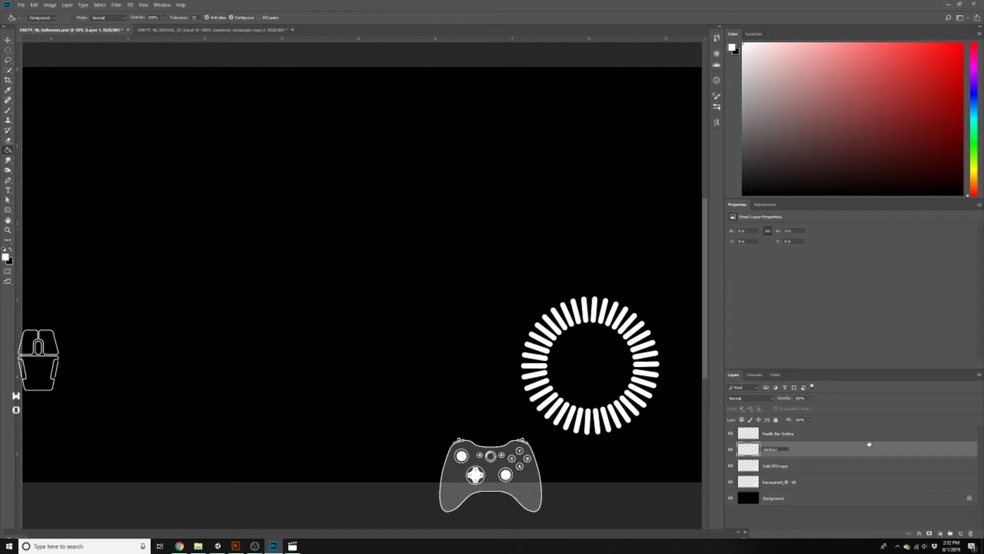
pyautogui.press('Return')
# Step: Draw a thin rectangular marquee selection about 8.4 in wide and 0.4 in high across the upper part of the canvas
pyautogui.rightClick(8, 50)
pyautogui.click(31, 50)
pyautogui.moveTo(178, 149); pyautogui.dragTo(697, 179)
pyautogui.moveTo(45, 129); pyautogui.dragTo(688, 161)
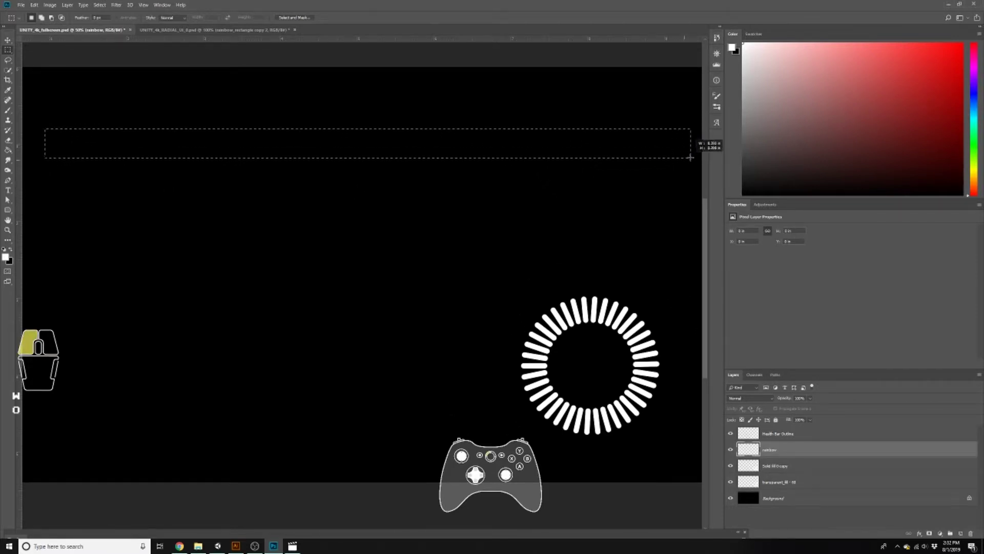
# Step: Switch to the Gradient tool and open its current gradient for editing
pyautogui.click(597, 234)
pyautogui.hotkey('ctrl', 'z')
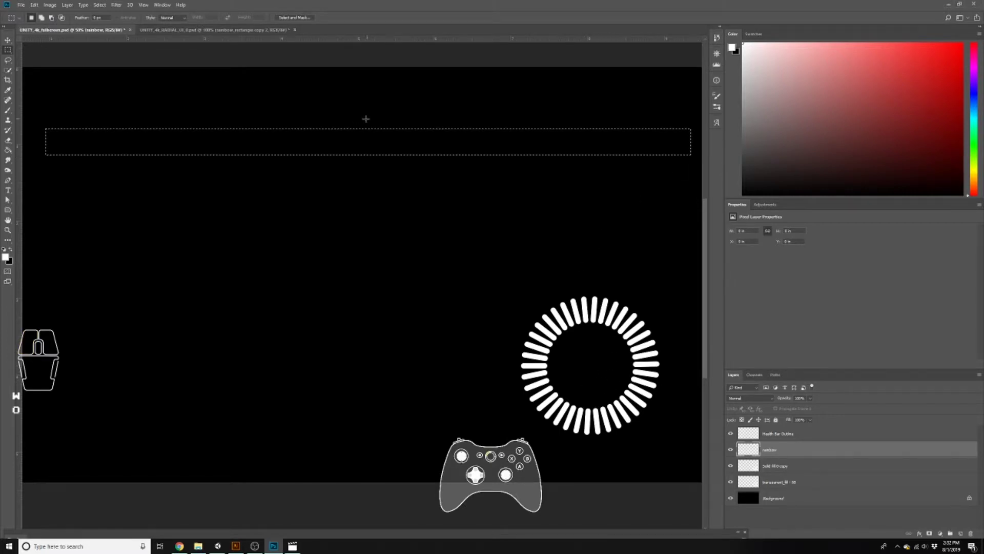
pyautogui.press('g')
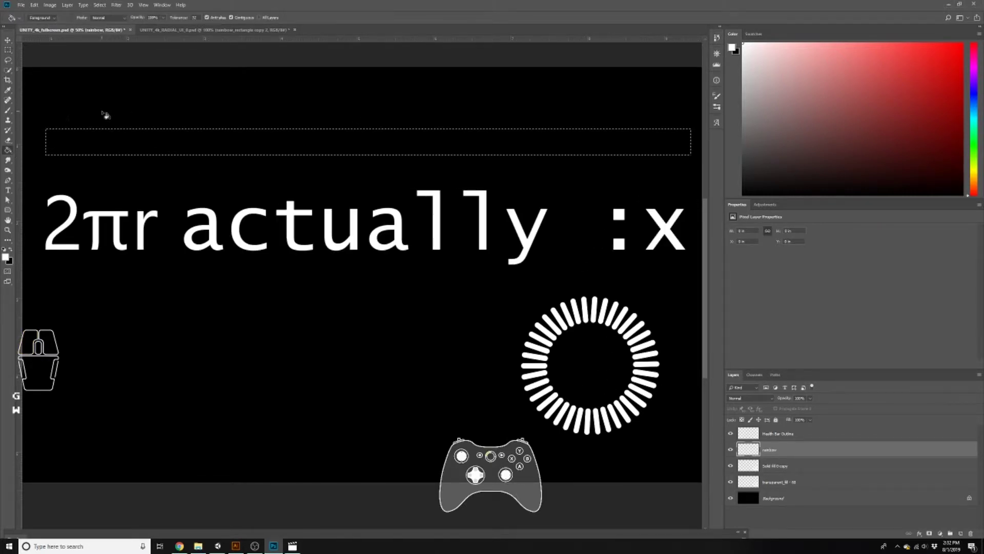
pyautogui.rightClick(7, 149)
pyautogui.click(59, 150)
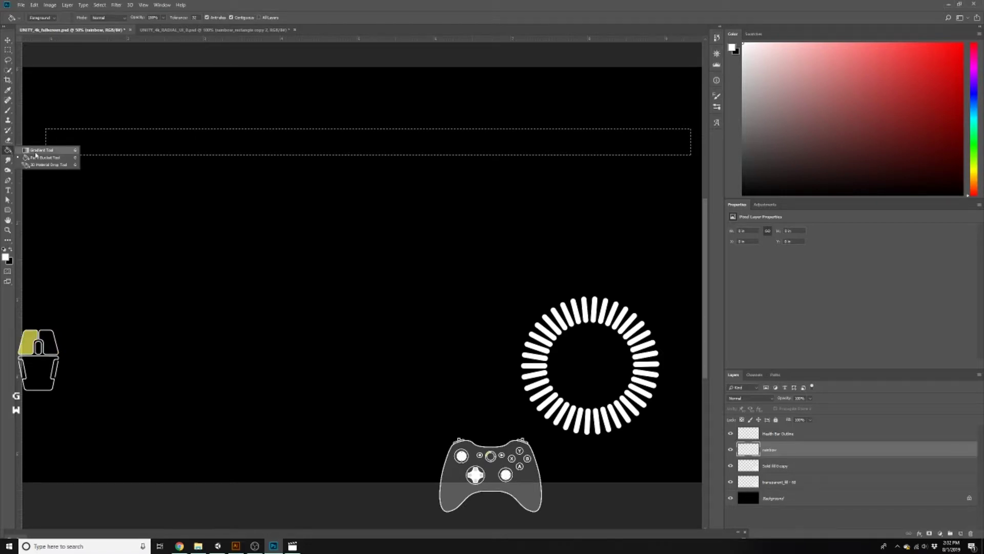
pyautogui.click(45, 18)
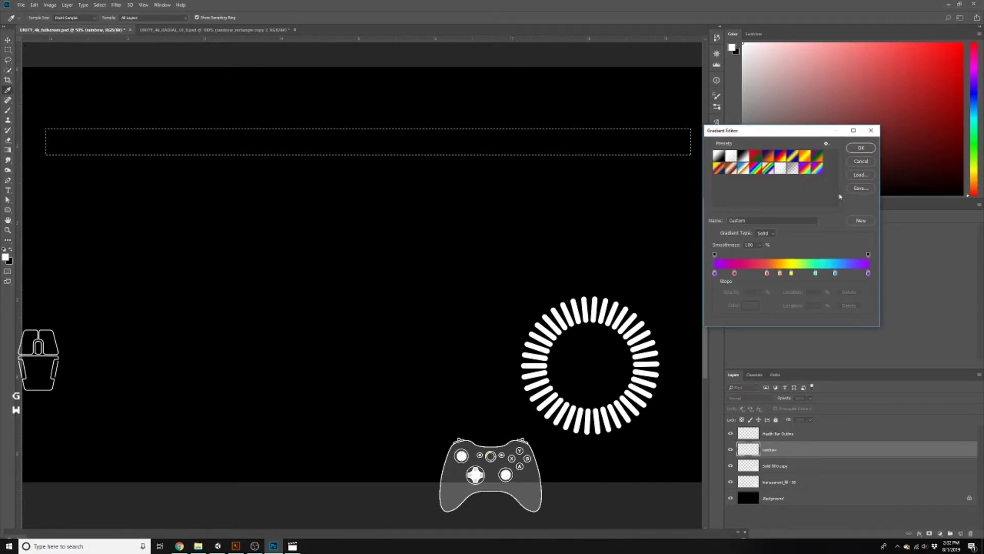
# Step: Compare the preset gradients and apply the rainbow1 preset, which starts and ends in the same violet
pyautogui.click(721, 170)
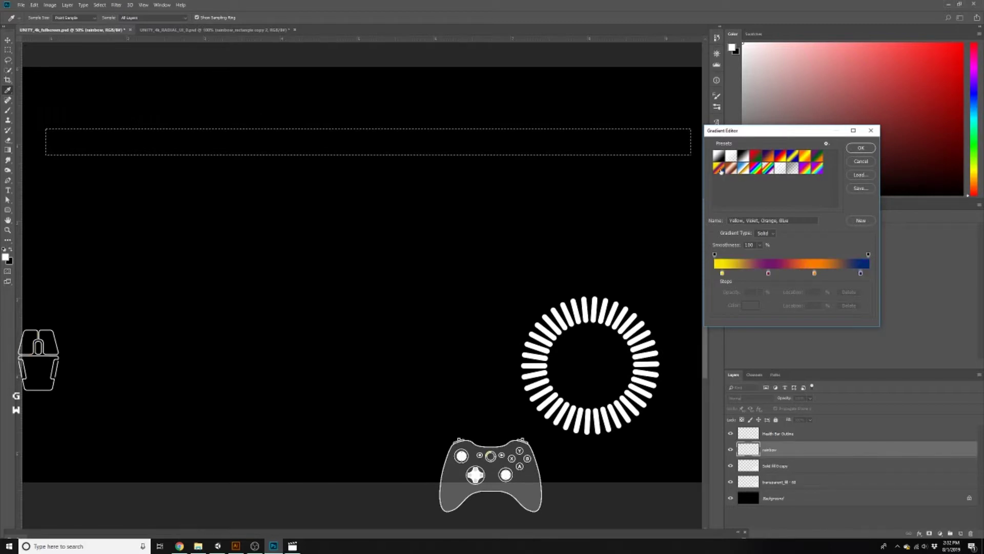
pyautogui.click(754, 157)
pyautogui.click(756, 168)
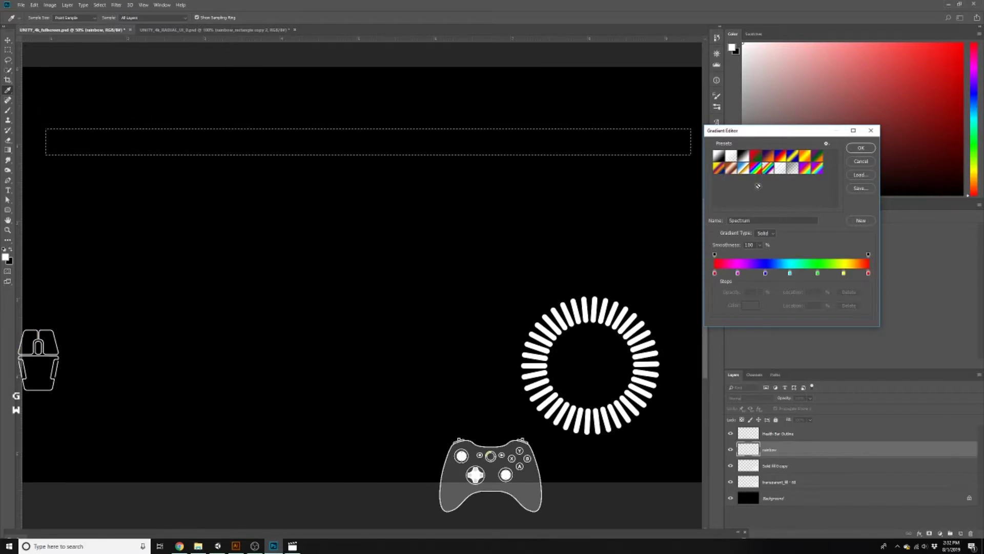
pyautogui.click(817, 168)
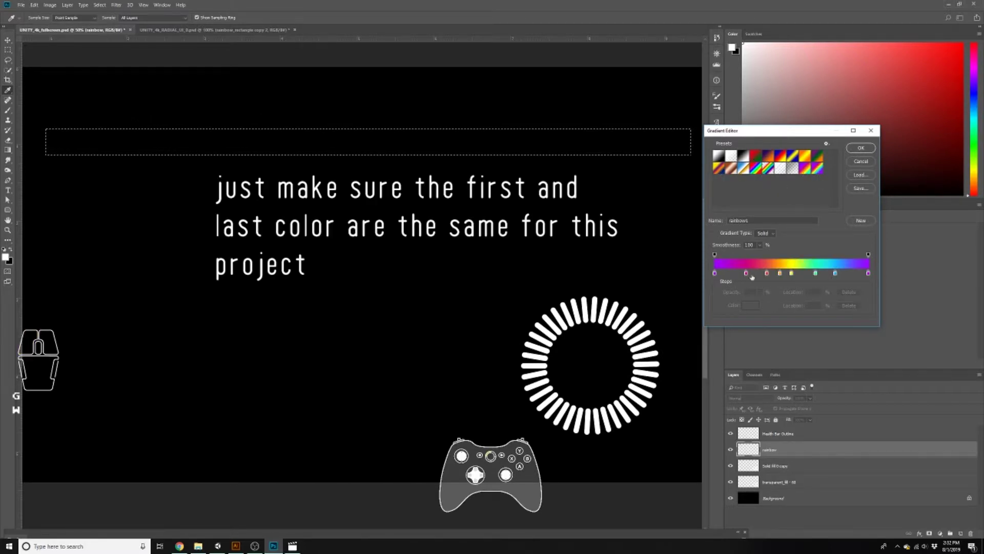
pyautogui.click(769, 172)
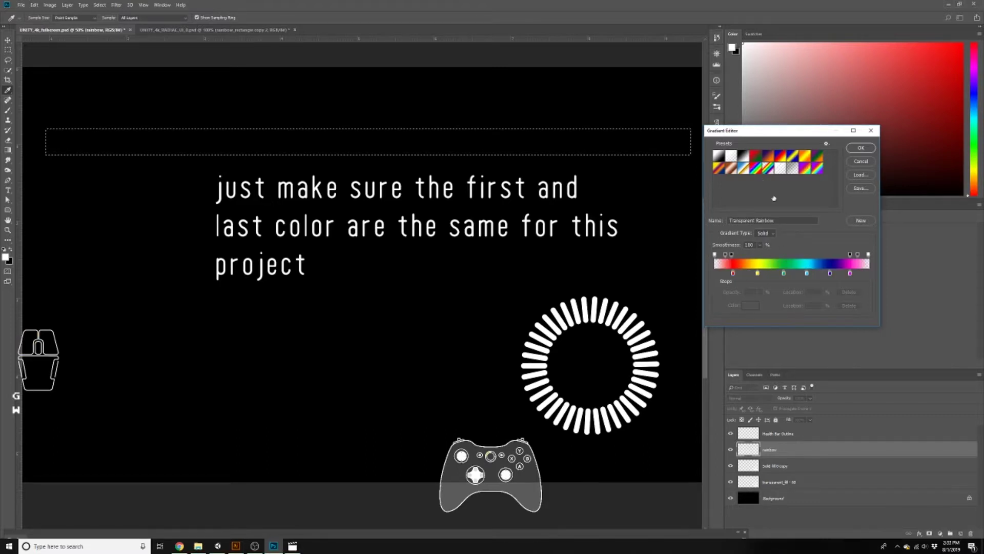
pyautogui.click(754, 168)
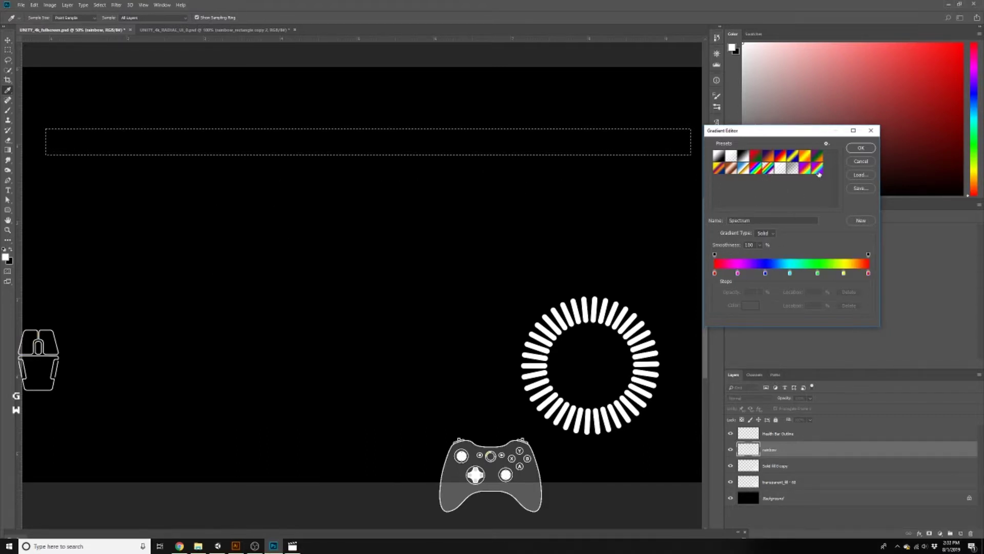
pyautogui.click(862, 148)
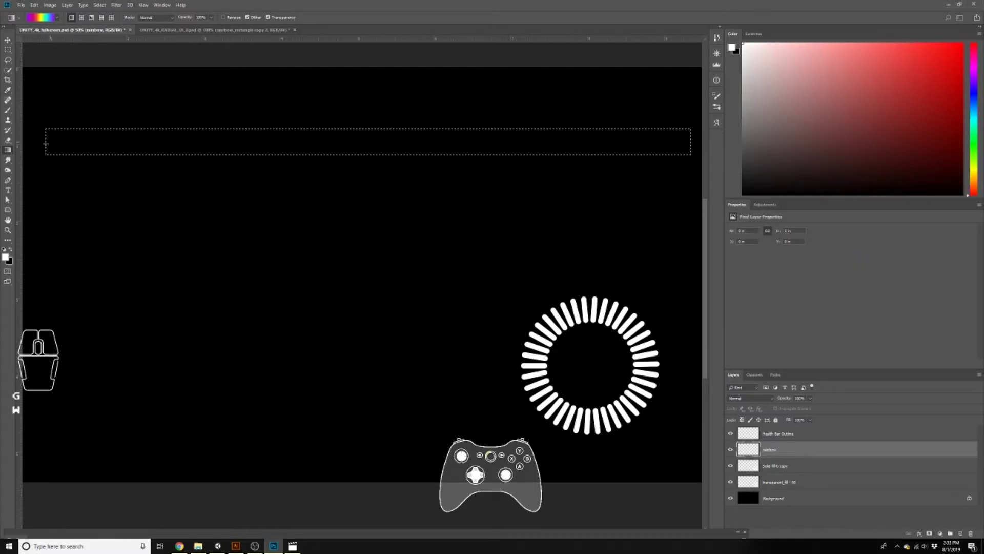
# Step: Fill the thin selection on the rainbow layer with a straight horizontal gradient from end to end and deselect it
pyautogui.moveTo(46, 142); pyautogui.dragTo(691, 142)
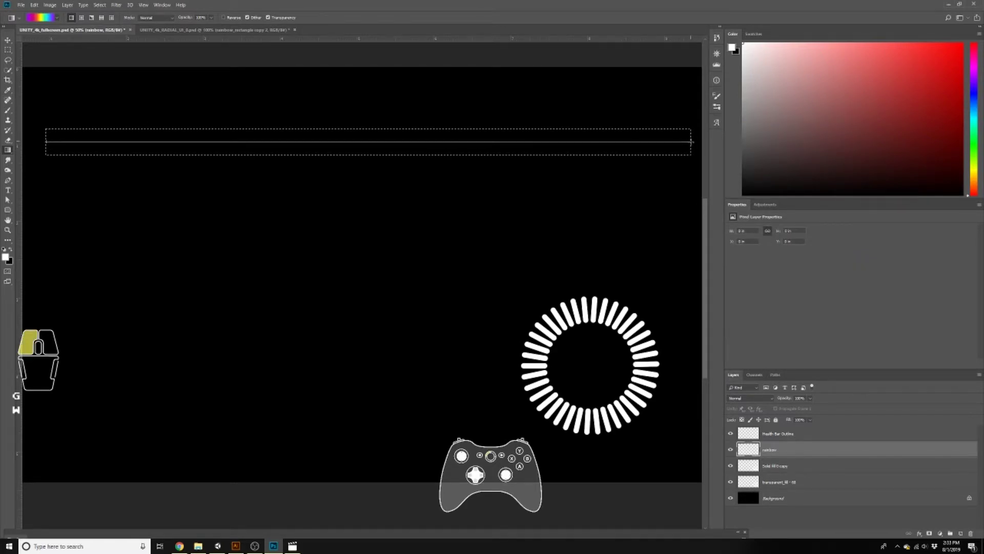
pyautogui.moveTo(691, 142); pyautogui.dragTo(691, 142)
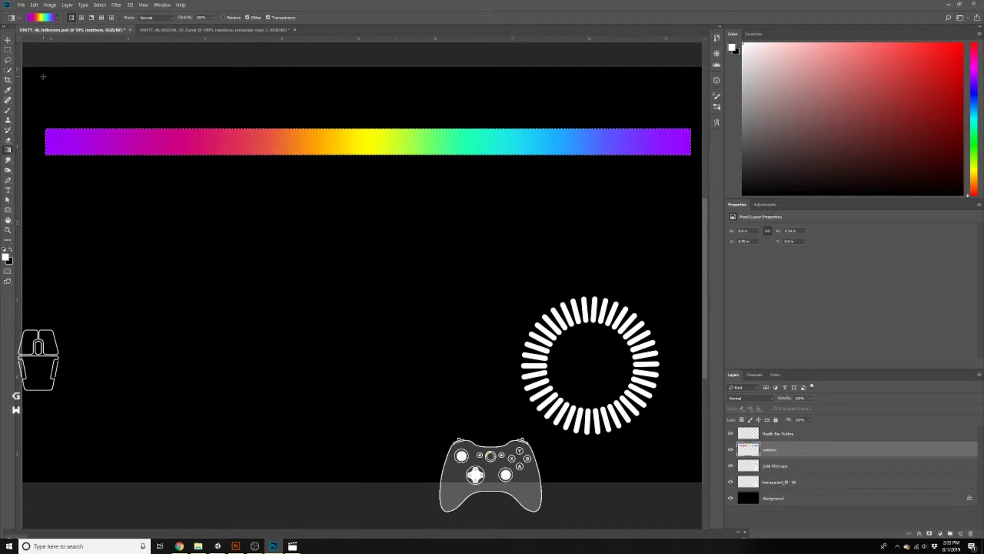
pyautogui.press('m')
pyautogui.click(392, 116)
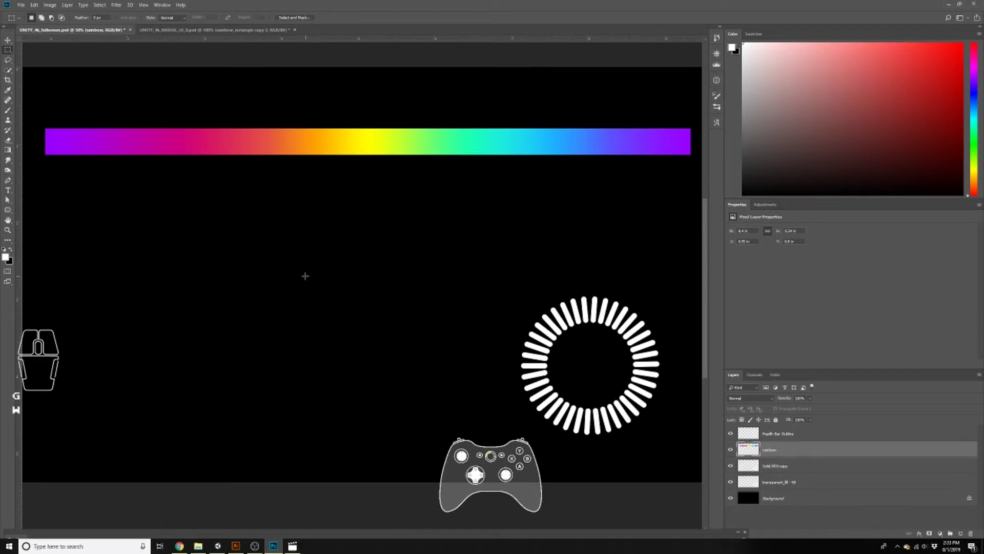
# Step: Duplicate the rainbow layer and hide the original
pyautogui.hotkey('ctrl', 'j')
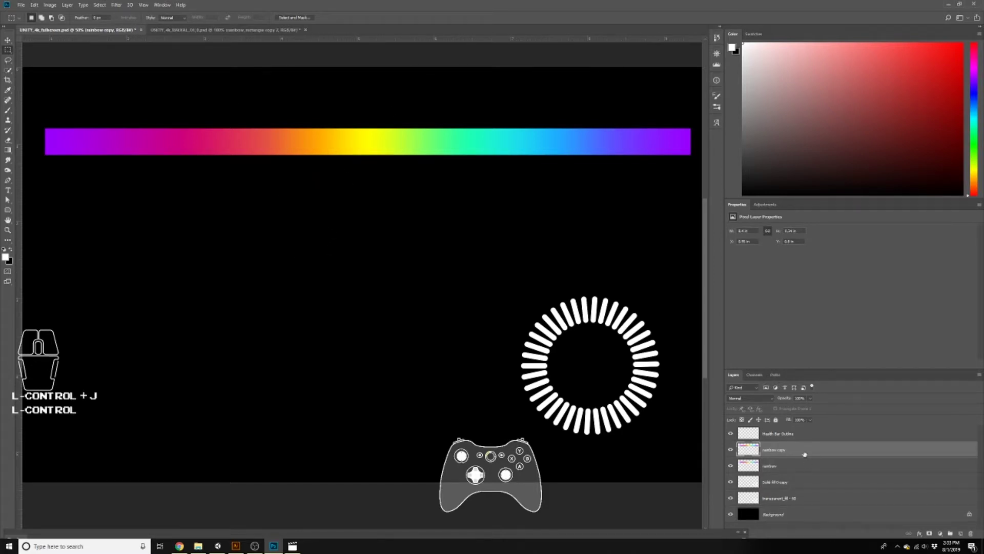
pyautogui.click(730, 466)
# Step: Select the blue-to-violet end of the rainbow copy strip, move it over the ring's top and stretch it taller with Free Transform
pyautogui.moveTo(566, 106); pyautogui.dragTo(661, 172)
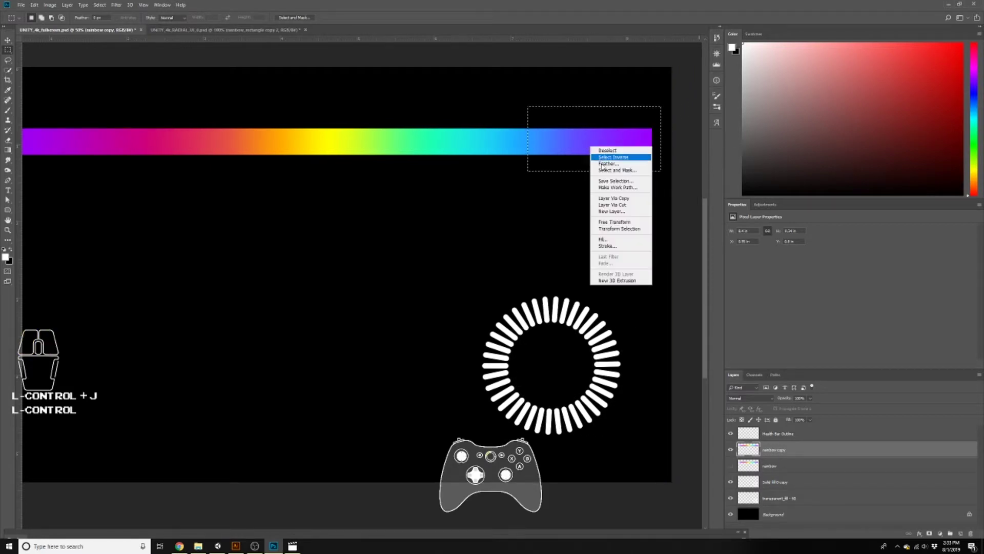
pyautogui.click(616, 222)
pyautogui.moveTo(621, 155); pyautogui.dragTo(581, 336)
pyautogui.moveTo(554, 287); pyautogui.dragTo(554, 262)
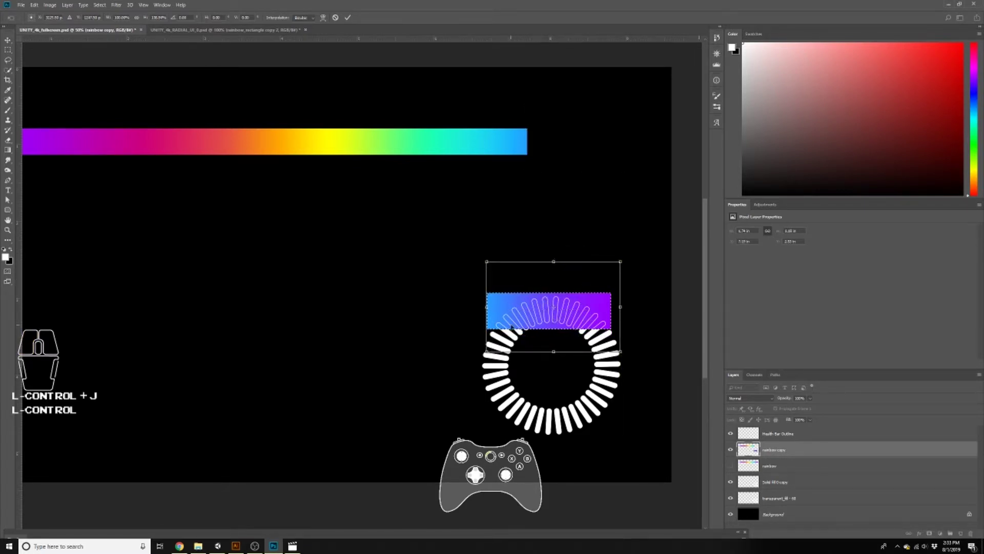
# Step: Distort the blue-to-violet piece by its corners into a wedge covering the ring's top segments and commit the transform
pyautogui.rightClick(504, 299)
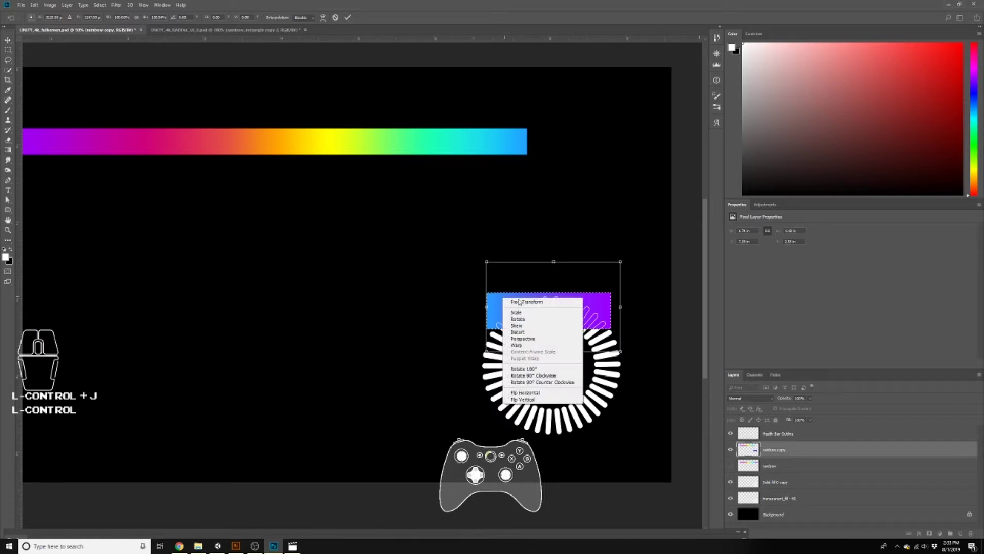
pyautogui.click(531, 334)
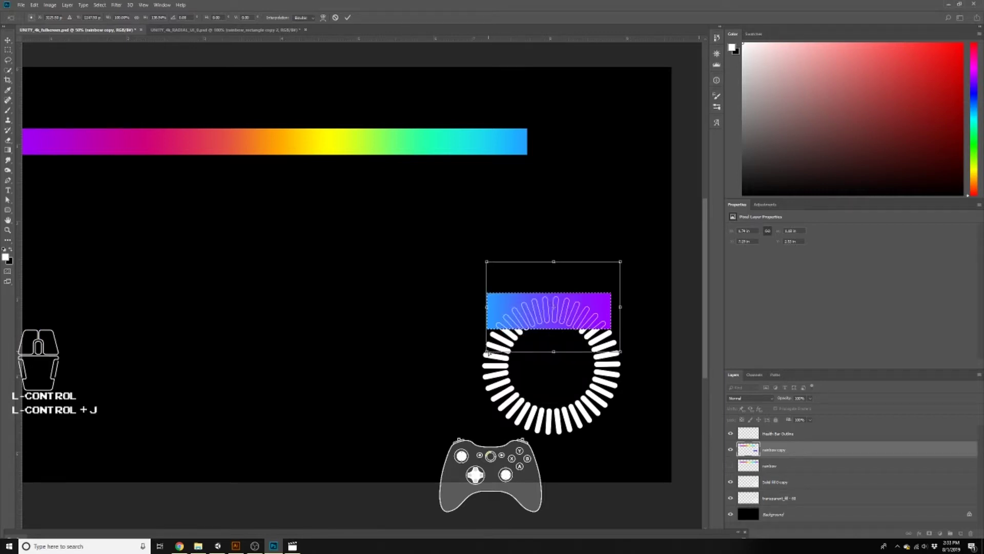
pyautogui.click(487, 354)
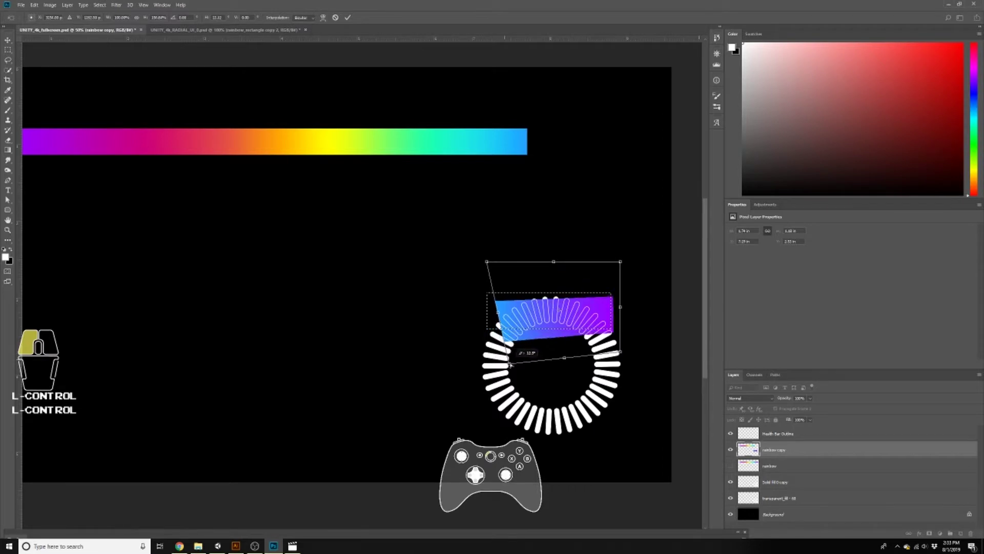
pyautogui.moveTo(526, 364); pyautogui.dragTo(525, 361)
pyautogui.moveTo(486, 263); pyautogui.dragTo(464, 243)
pyautogui.moveTo(542, 252); pyautogui.dragTo(542, 242)
pyautogui.moveTo(620, 351); pyautogui.dragTo(527, 361)
pyautogui.moveTo(541, 245); pyautogui.dragTo(538, 161)
pyautogui.moveTo(527, 363); pyautogui.dragTo(531, 357)
pyautogui.moveTo(617, 169); pyautogui.dragTo(616, 139)
pyautogui.doubleClick(572, 292)
# Step: Select the strip's green-to-blue section, rotate it upright with Free Transform and place it over the ring's upper-left side
pyautogui.moveTo(413, 104); pyautogui.dragTo(541, 176)
pyautogui.hotkey('ctrl', 't')
pyautogui.moveTo(556, 187); pyautogui.dragTo(524, 61)
pyautogui.moveTo(477, 141); pyautogui.dragTo(491, 372)
# Step: Distort the green-to-blue piece so it joins the blue-violet wedge and covers the ring's upper-left segments
pyautogui.moveTo(454, 307); pyautogui.dragTo(426, 189)
pyautogui.moveTo(455, 435); pyautogui.dragTo(406, 361)
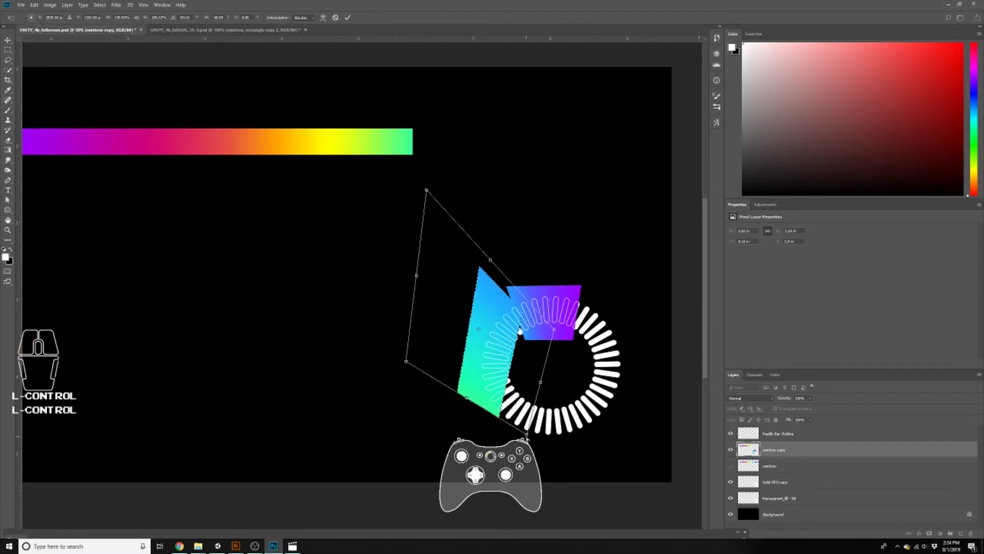
pyautogui.moveTo(427, 190); pyautogui.dragTo(451, 228)
pyautogui.moveTo(406, 361); pyautogui.dragTo(260, 337)
pyautogui.moveTo(451, 229); pyautogui.dragTo(455, 154)
pyautogui.press('Return')
pyautogui.press('m')
pyautogui.moveTo(435, 350); pyautogui.dragTo(545, 403)
pyautogui.moveTo(545, 403); pyautogui.dragTo(546, 391)
pyautogui.press('Return')
# Step: Transform the strip's yellow-to-green section into a wedge covering the ring's lower-left segments, meeting the green edge
pyautogui.moveTo(309, 117); pyautogui.dragTo(433, 175)
pyautogui.rightClick(378, 123)
pyautogui.click(406, 207)
pyautogui.moveTo(371, 145); pyautogui.dragTo(585, 430)
pyautogui.hotkey('ctrl', 'z')
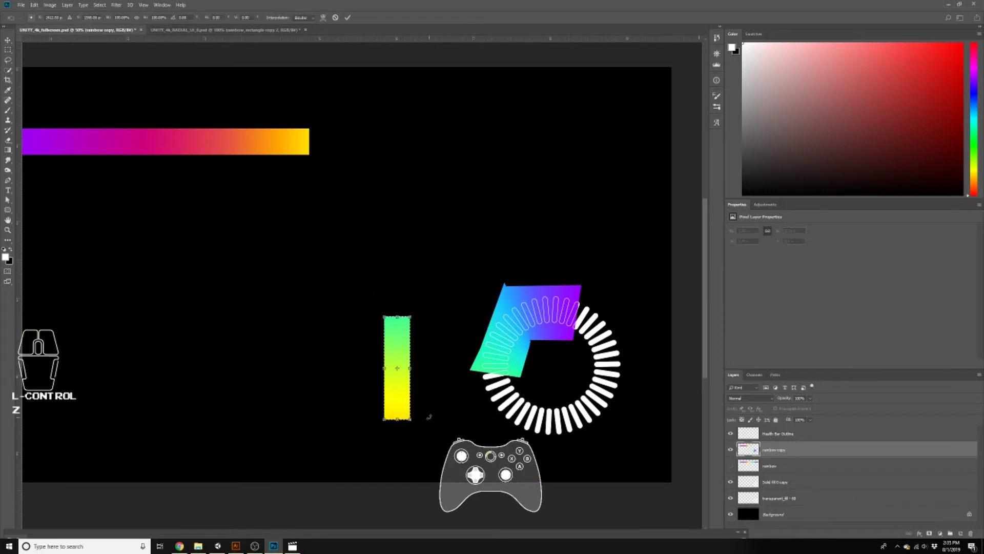
pyautogui.moveTo(399, 395); pyautogui.dragTo(509, 454)
pyautogui.moveTo(495, 375); pyautogui.dragTo(469, 370)
pyautogui.moveTo(520, 478); pyautogui.dragTo(539, 398)
pyautogui.moveTo(496, 479); pyautogui.dragTo(491, 434)
pyautogui.doubleClick(505, 401)
# Step: Transform the strip's red-to-yellow section into a wedge covering the ring's bottom segments, meeting the yellow edge
pyautogui.rightClick(180, 110)
pyautogui.click(187, 116)
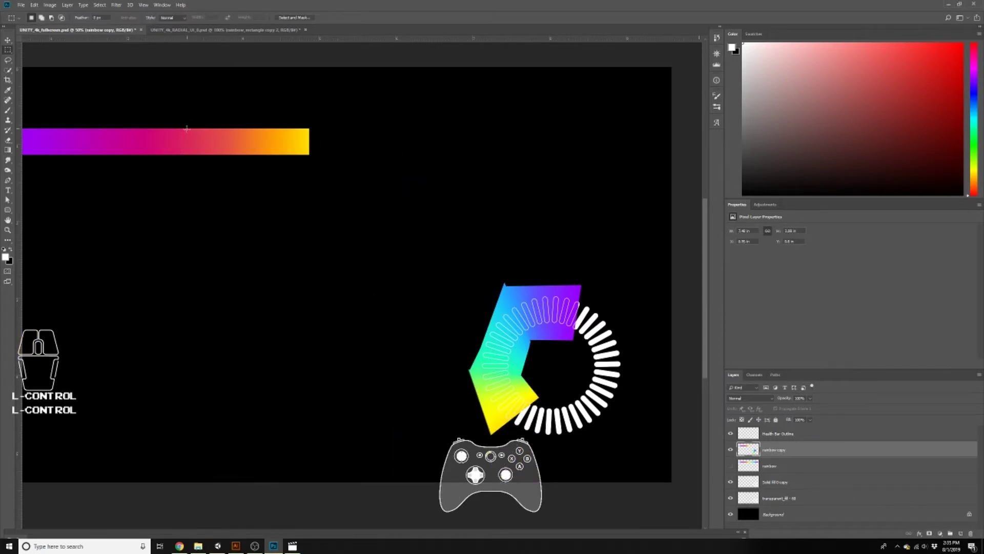
pyautogui.moveTo(187, 127); pyautogui.dragTo(312, 156)
pyautogui.rightClick(268, 146)
pyautogui.click(295, 231)
pyautogui.moveTo(328, 113); pyautogui.dragTo(110, 149)
pyautogui.moveTo(251, 143); pyautogui.dragTo(571, 433)
pyautogui.moveTo(647, 460); pyautogui.dragTo(575, 459)
pyautogui.doubleClick(543, 425)
# Step: Transform the strip's magenta-to-red section into a wedge covering the ring's lower-right segments
pyautogui.moveTo(256, 148); pyautogui.dragTo(158, 177)
pyautogui.rightClick(206, 163)
pyautogui.click(232, 247)
pyautogui.moveTo(215, 164); pyautogui.dragTo(622, 393)
pyautogui.moveTo(648, 452); pyautogui.dragTo(643, 470)
pyautogui.moveTo(682, 389); pyautogui.dragTo(623, 381)
pyautogui.rightClick(594, 431)
pyautogui.click(618, 376)
pyautogui.moveTo(572, 460); pyautogui.dragTo(576, 464)
pyautogui.doubleClick(590, 405)
# Step: Fit the remaining violet-to-magenta section over the ring's upper-right segments to close the color loop, and clear the selection
pyautogui.rightClick(582, 395)
pyautogui.click(590, 401)
pyautogui.moveTo(171, 166); pyautogui.dragTo(624, 336)
pyautogui.rightClick(363, 313)
pyautogui.click(388, 399)
pyautogui.moveTo(472, 280); pyautogui.dragTo(486, 324)
pyautogui.moveTo(411, 326); pyautogui.dragTo(526, 363)
pyautogui.moveTo(564, 375); pyautogui.dragTo(554, 386)
pyautogui.moveTo(496, 328); pyautogui.dragTo(488, 298)
pyautogui.moveTo(482, 349); pyautogui.dragTo(480, 354)
pyautogui.doubleClick(508, 349)
pyautogui.hotkey('ctrl', 'd')
pyautogui.scroll(5, 489, 435)
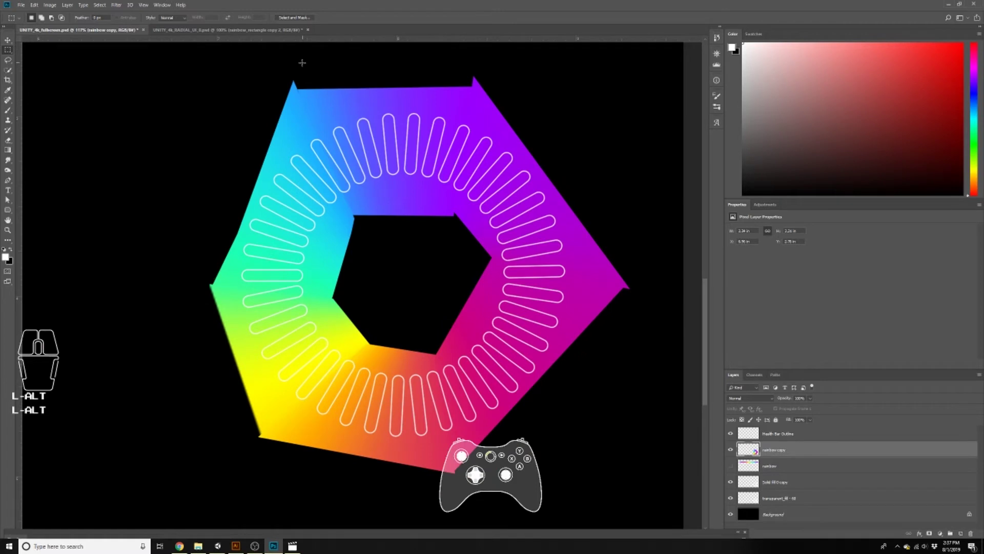
# Step: Blur the seam between the blue and cyan wedges of the rainbow copy with the Blur tool
pyautogui.rightClick(8, 160)
pyautogui.click(34, 161)
pyautogui.moveTo(344, 191); pyautogui.dragTo(319, 142)
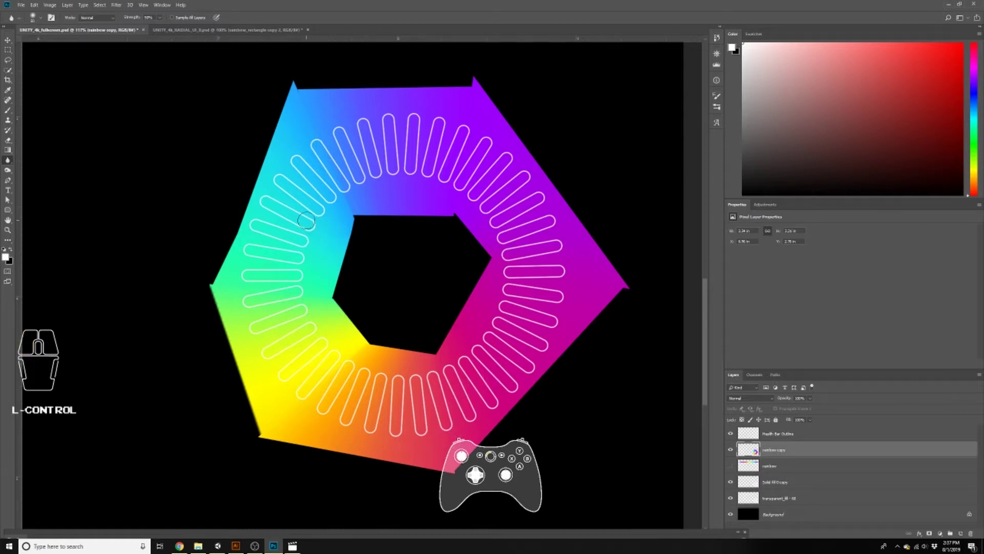
pyautogui.scroll(-3, 372, 222)
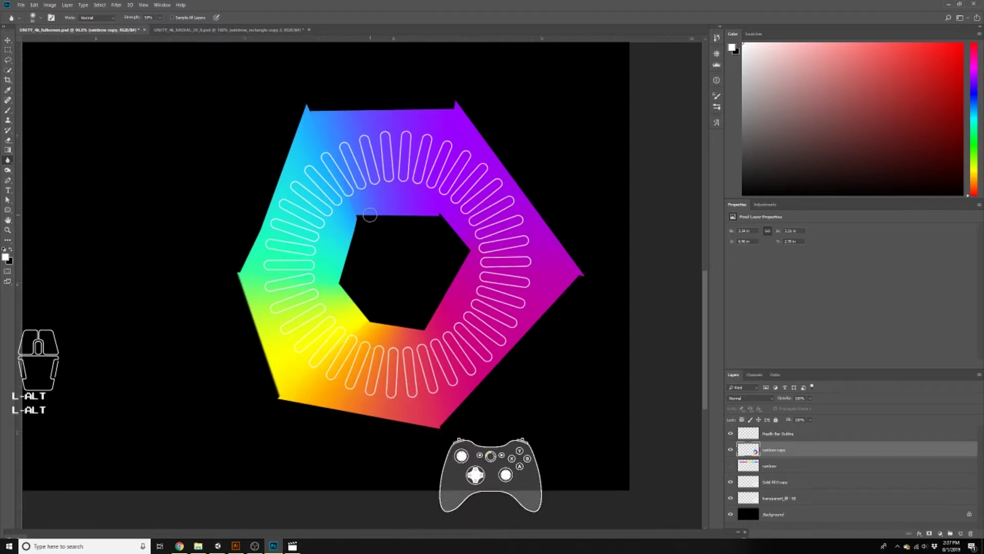
pyautogui.moveTo(401, 207); pyautogui.dragTo(445, 260)
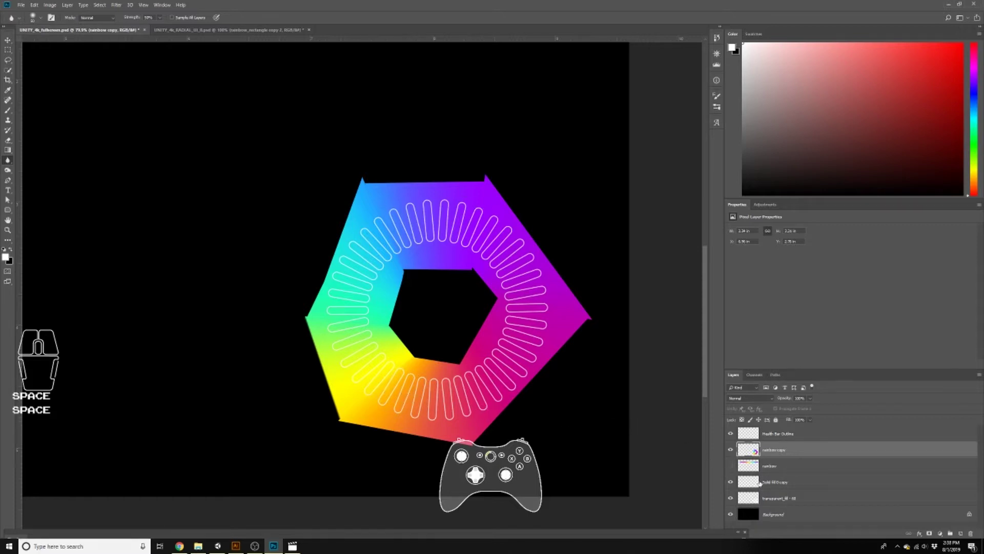
# Step: Hide the rainbow copy layer and load the Solid Fill 0 copy layer's ring segments as a selection
pyautogui.click(730, 450)
pyautogui.click(748, 481)
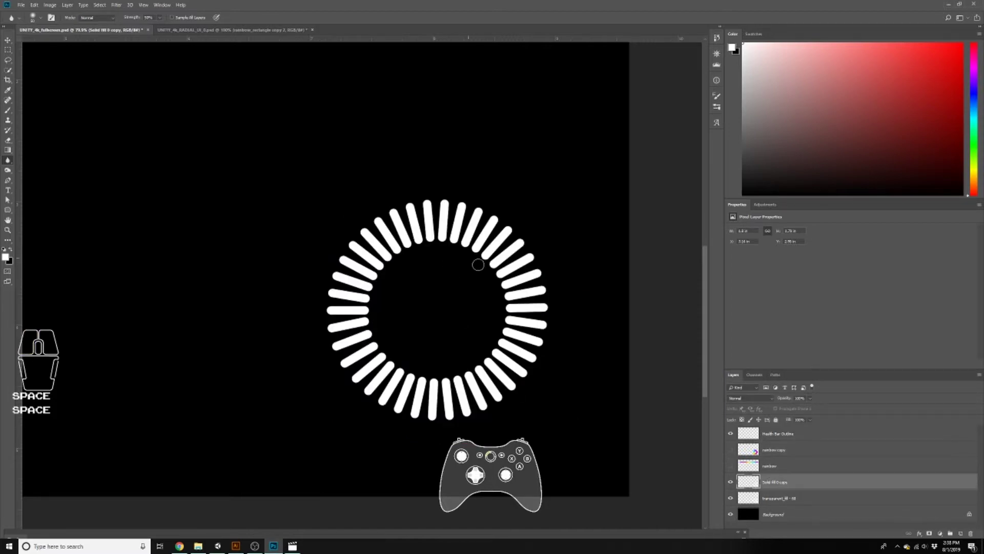
pyautogui.keyDown('ctrl'); pyautogui.click(752, 481); pyautogui.keyUp('ctrl')
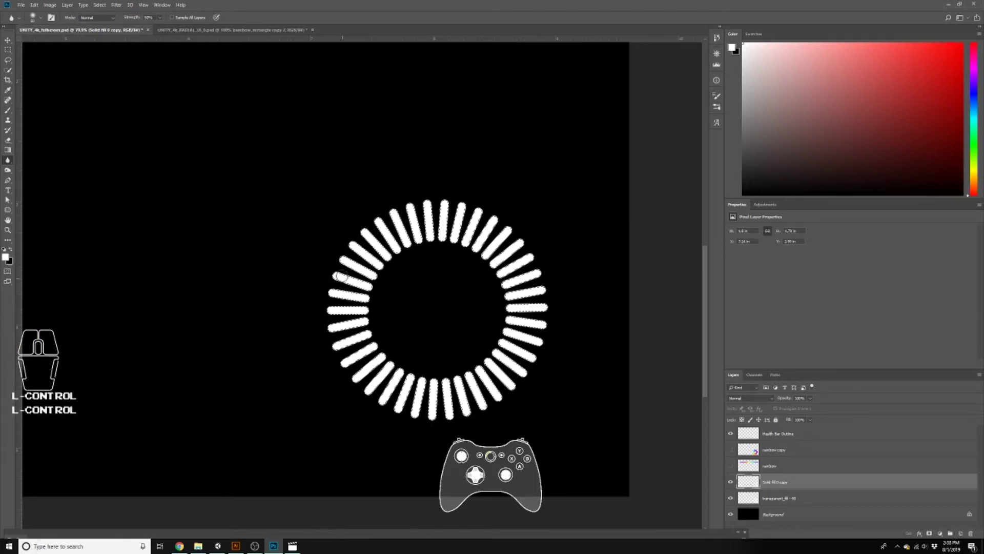
# Step: Show the rainbow copy layer and add a layer mask to it from the ring-segment selection
pyautogui.click(772, 451)
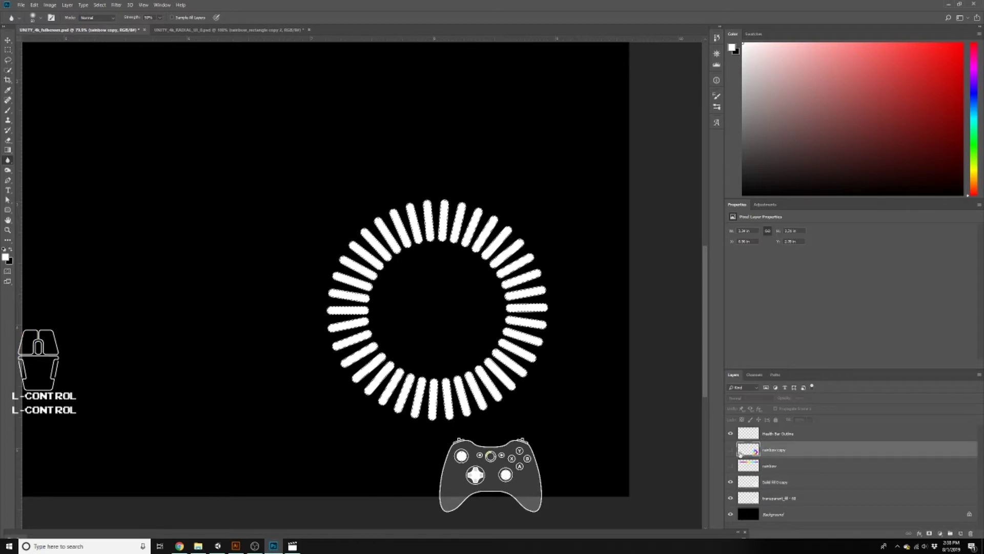
pyautogui.click(731, 451)
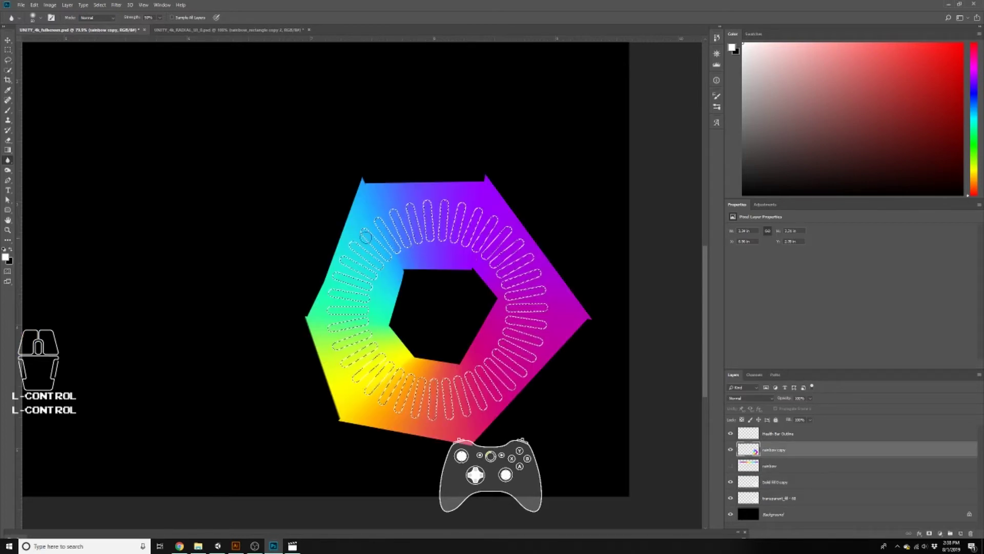
pyautogui.click(930, 534)
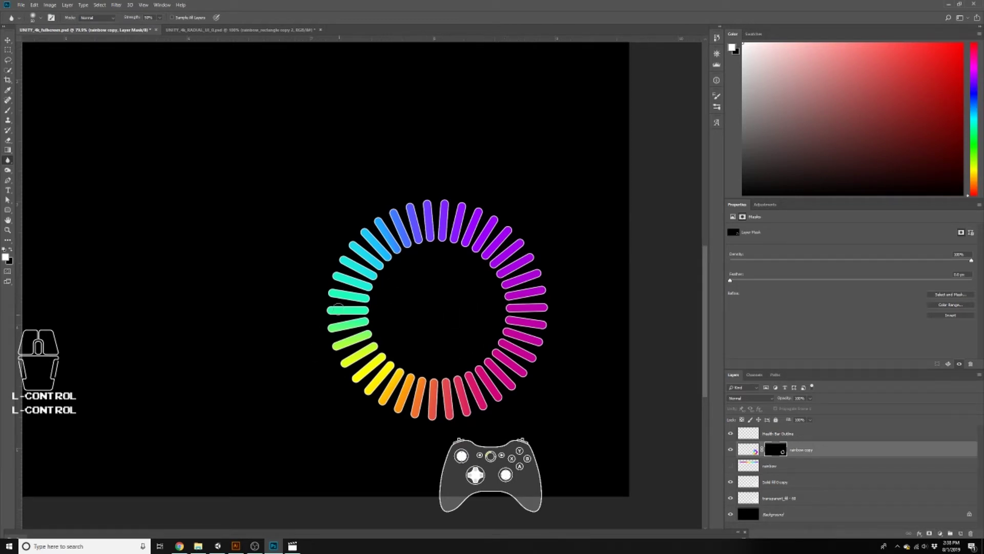
pyautogui.scroll(-2, 450, 328)
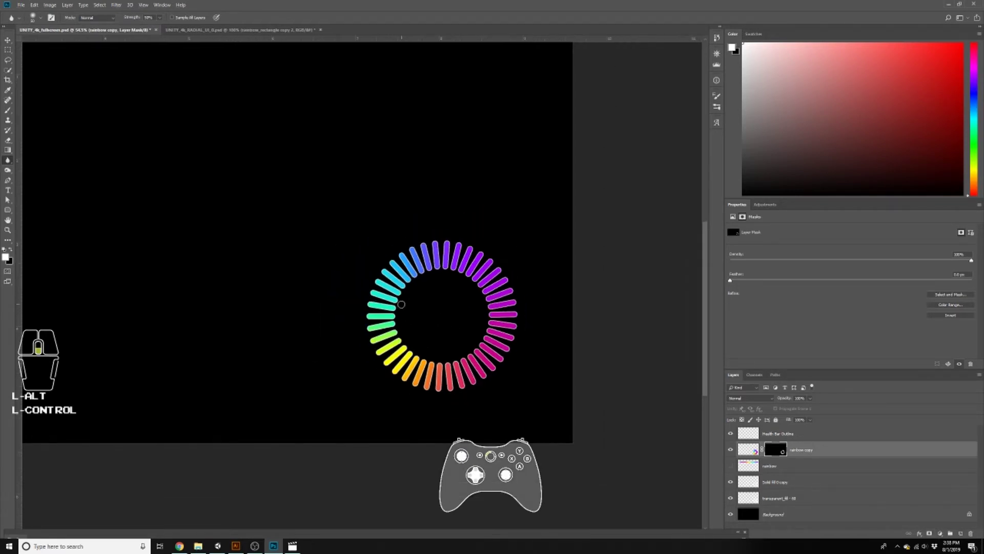
pyautogui.scroll(2, 246, 240)
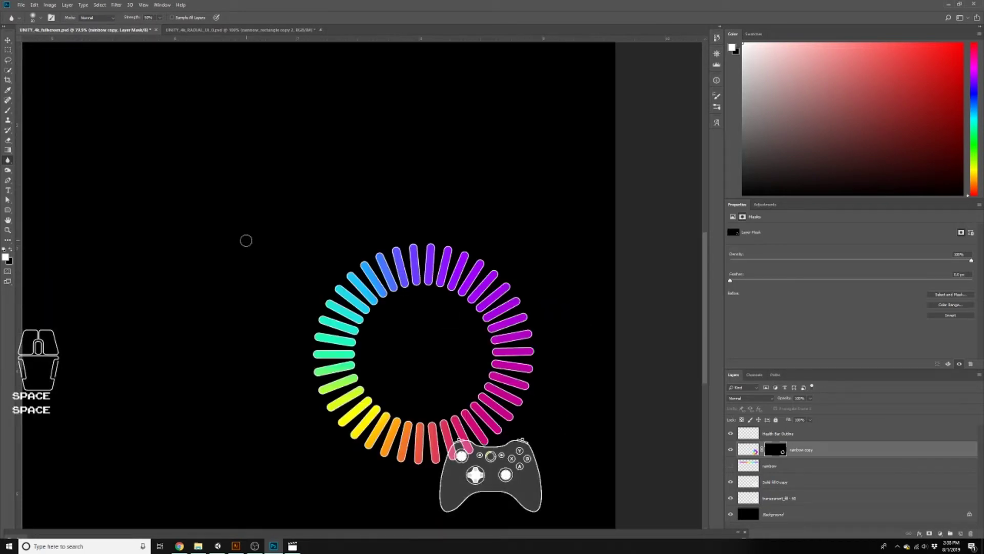
pyautogui.scroll(-3, 251, 254)
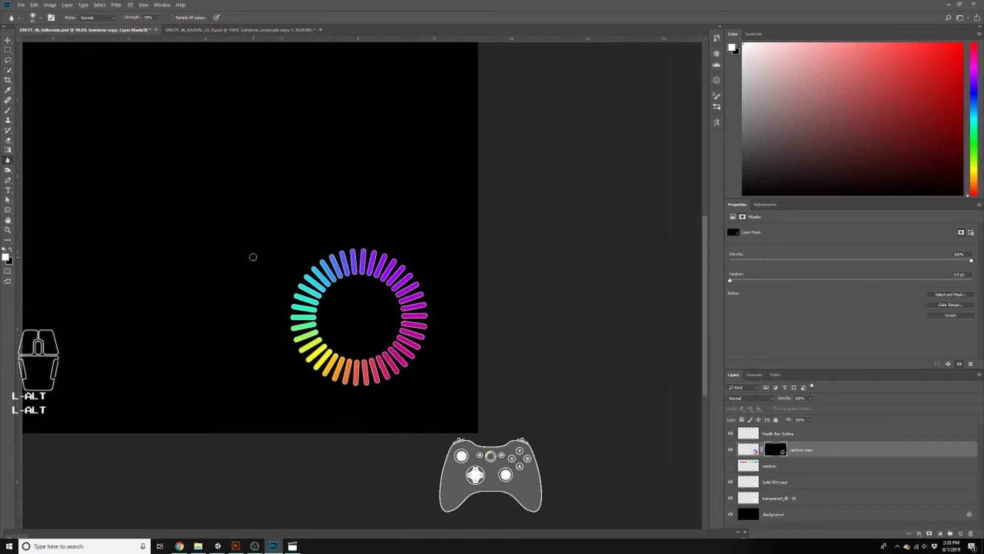
pyautogui.scroll(-1, 253, 256)
pyautogui.scroll(1, 667, 371)
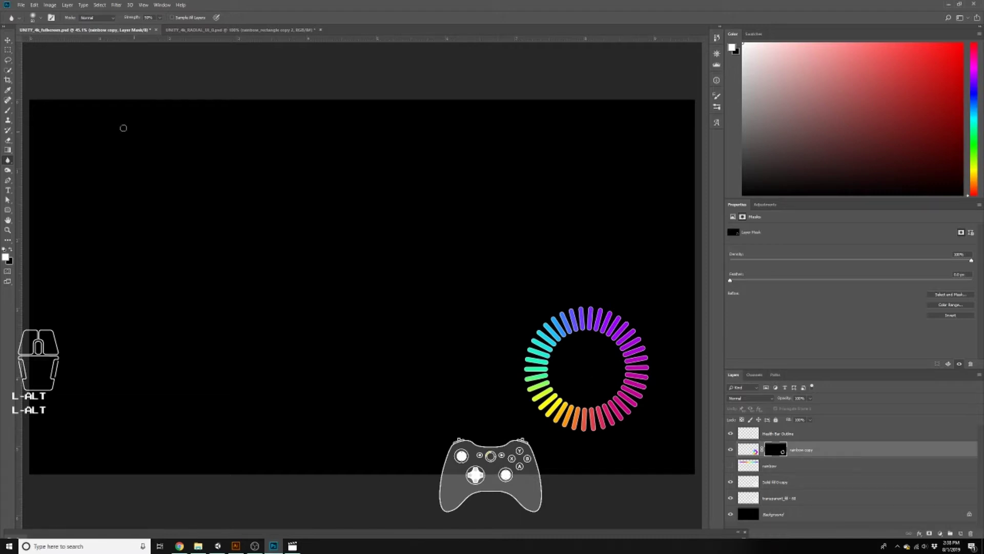
# Step: Crop the canvas to a square closely surrounding the rainbow segmented ring
pyautogui.press('c')
pyautogui.moveTo(29, 100); pyautogui.dragTo(288, 205)
pyautogui.moveTo(451, 373); pyautogui.dragTo(430, 353)
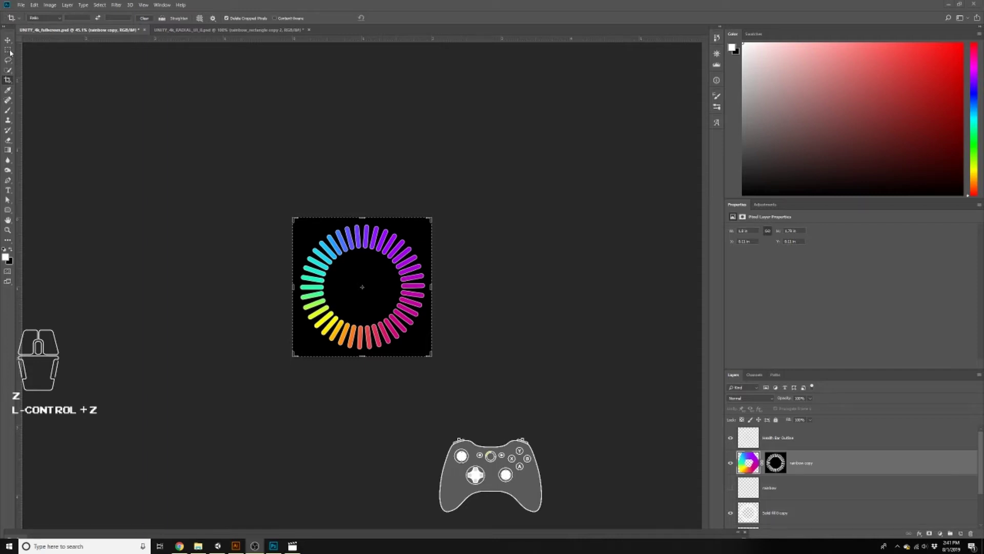
# Step: Make a small circular selection in the upper part of the ring's empty center with the Elliptical Marquee tool
pyautogui.moveTo(8, 50); pyautogui.dragTo(24, 58)
pyautogui.press('shift')
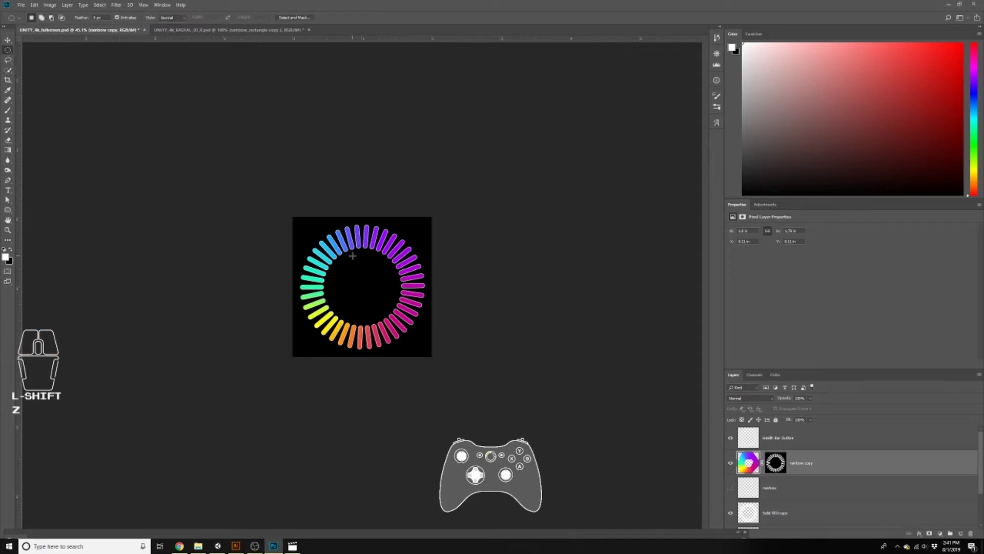
pyautogui.moveTo(348, 255); pyautogui.dragTo(370, 280)
# Step: Add a new layer above the Health Bar Outline layer and name it "buttons OUTLINE"
pyautogui.click(961, 533)
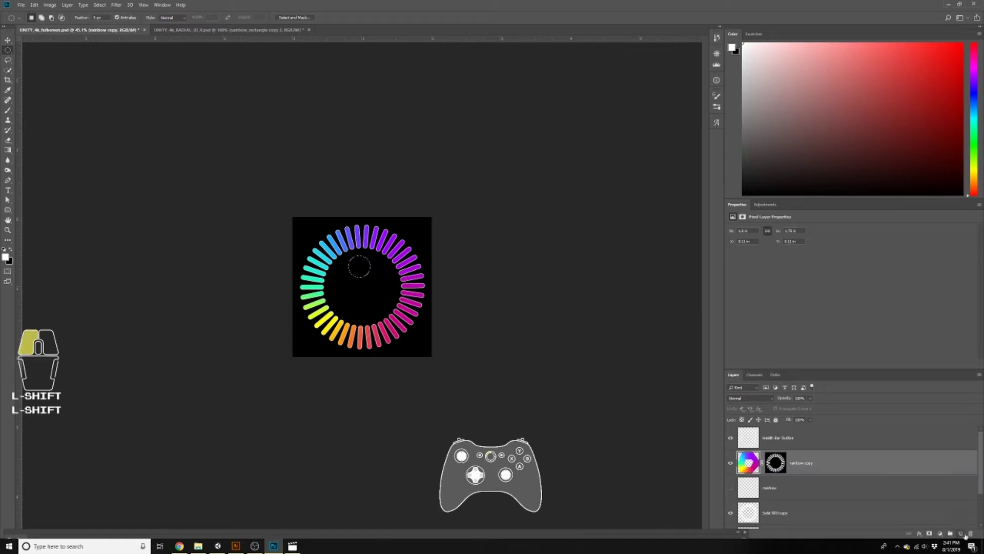
pyautogui.hotkey('alt', ']')
pyautogui.moveTo(792, 466); pyautogui.dragTo(796, 430)
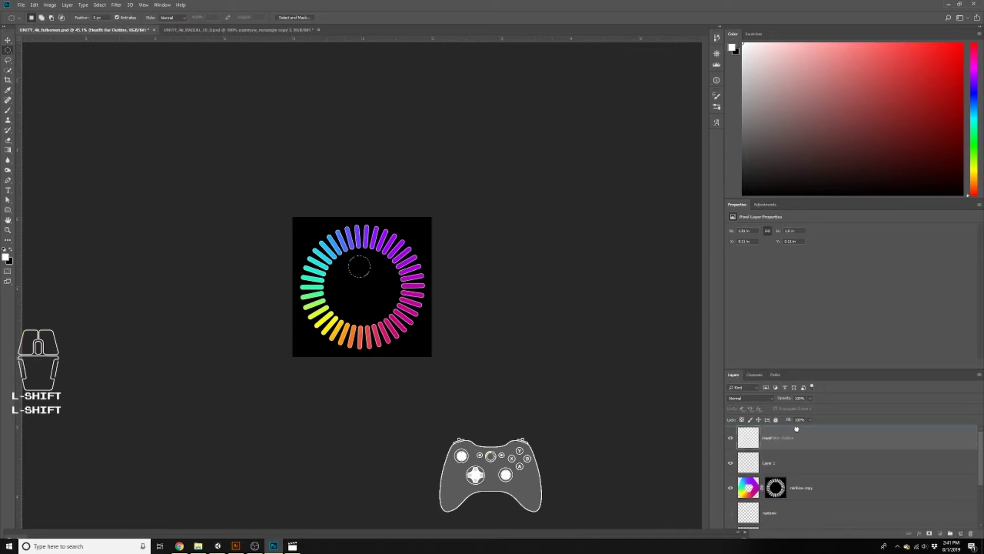
pyautogui.doubleClick(774, 440)
pyautogui.write('buttons')
pyautogui.press('Return')
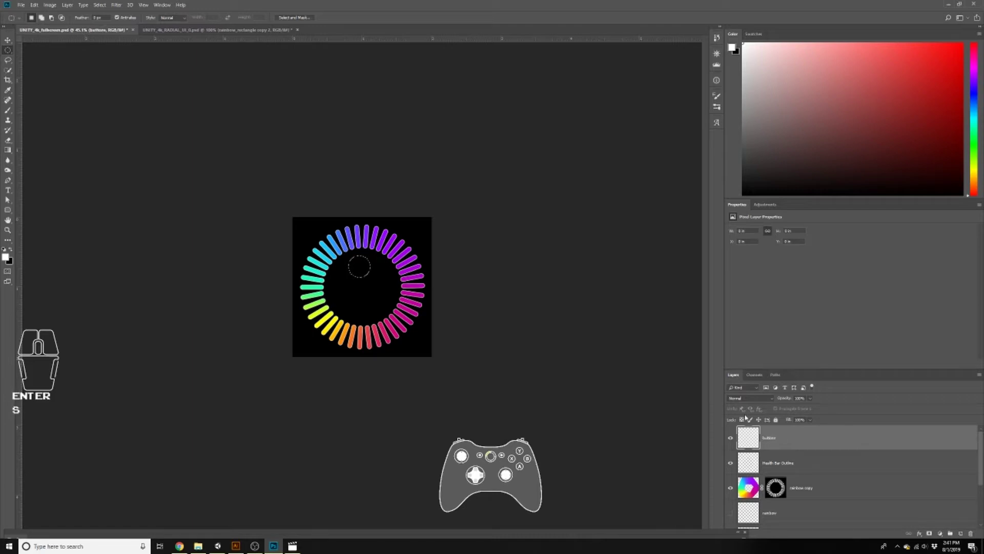
pyautogui.doubleClick(778, 439)
pyautogui.write('OUTLINE')
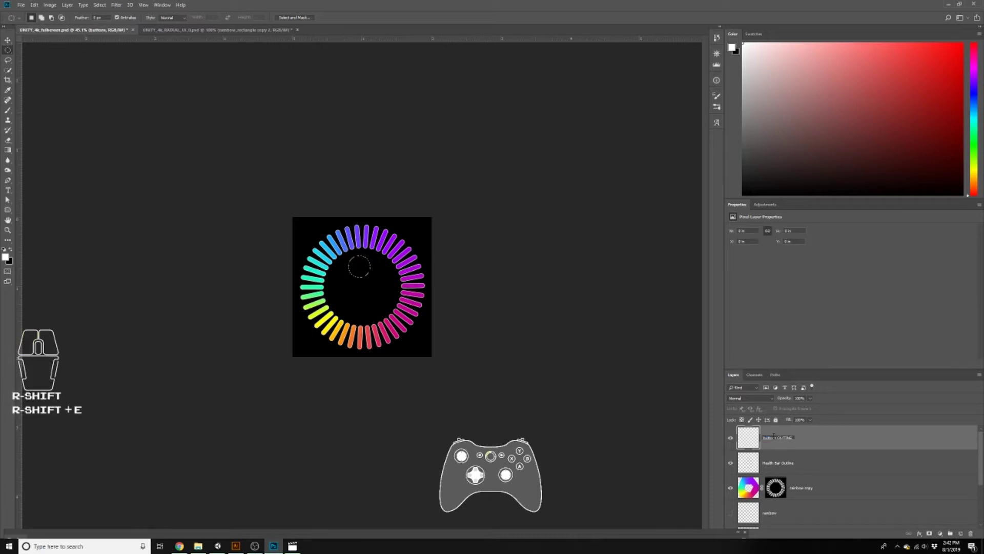
pyautogui.press('BackSpace')
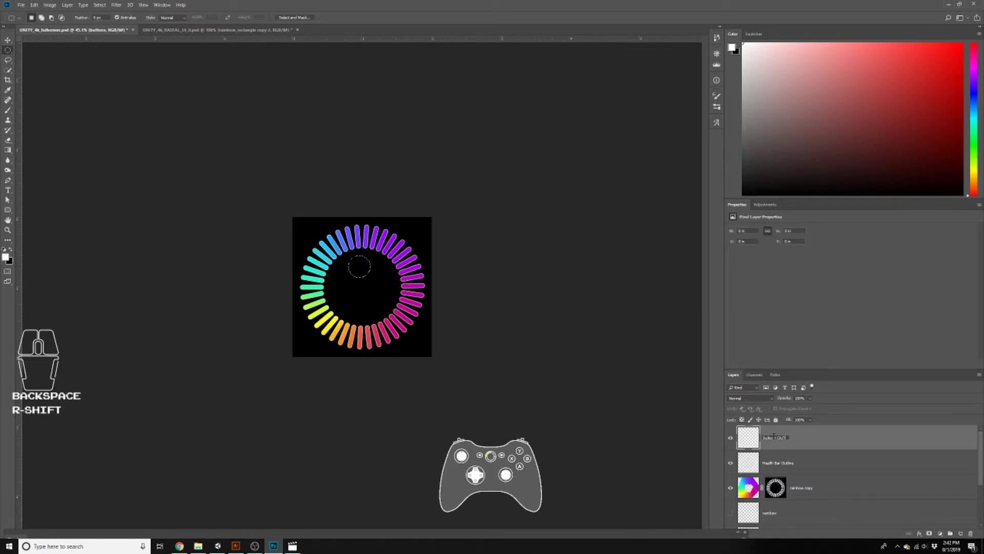
pyautogui.write('INE')
pyautogui.press('Return')
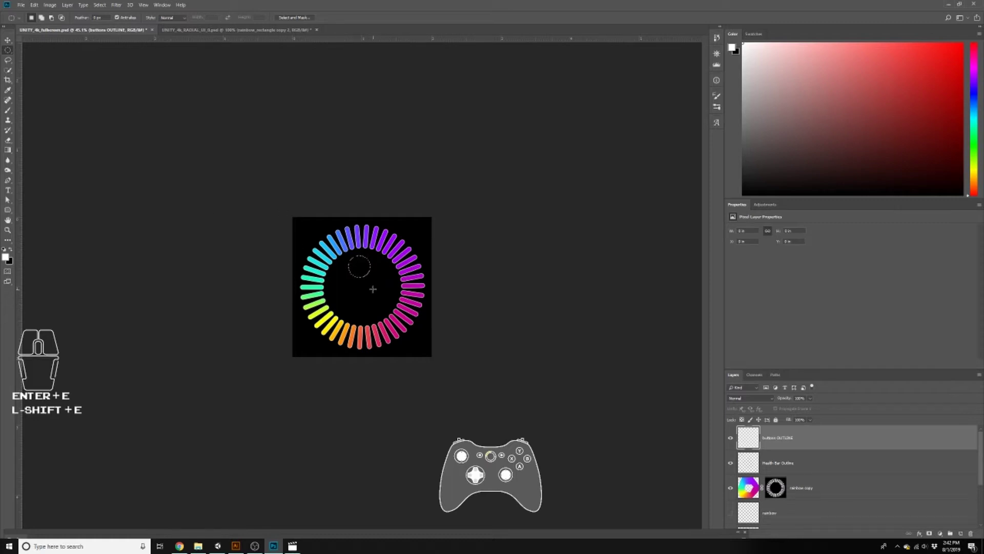
# Step: Stroke the circular selection on the buttons OUTLINE layer with a 2 px white line located at Center
pyautogui.scroll(4, 358, 267)
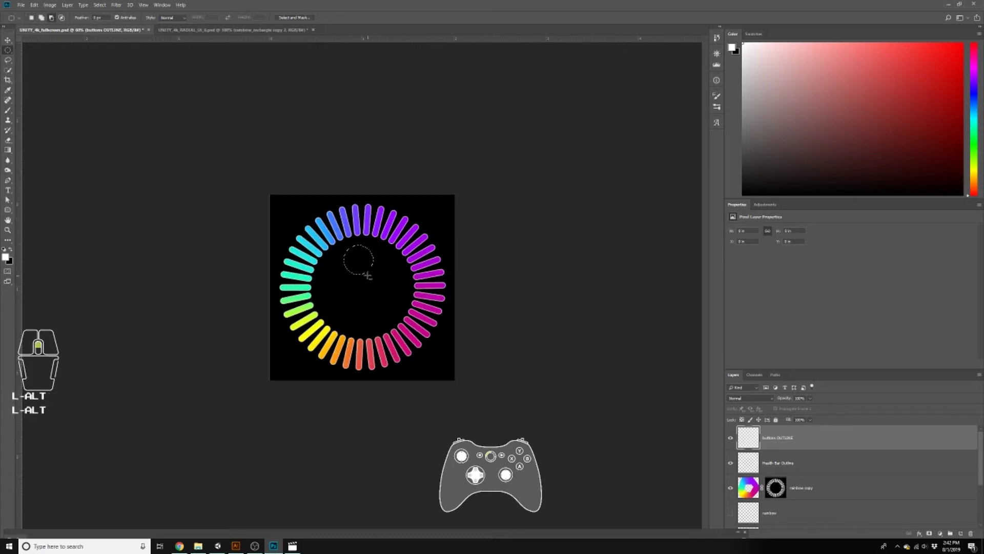
pyautogui.rightClick(354, 229)
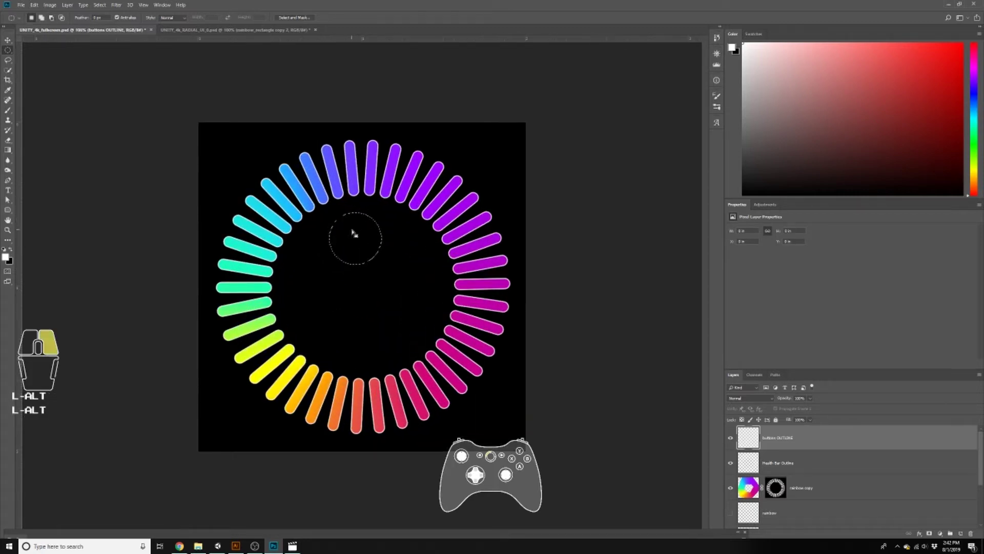
pyautogui.click(372, 331)
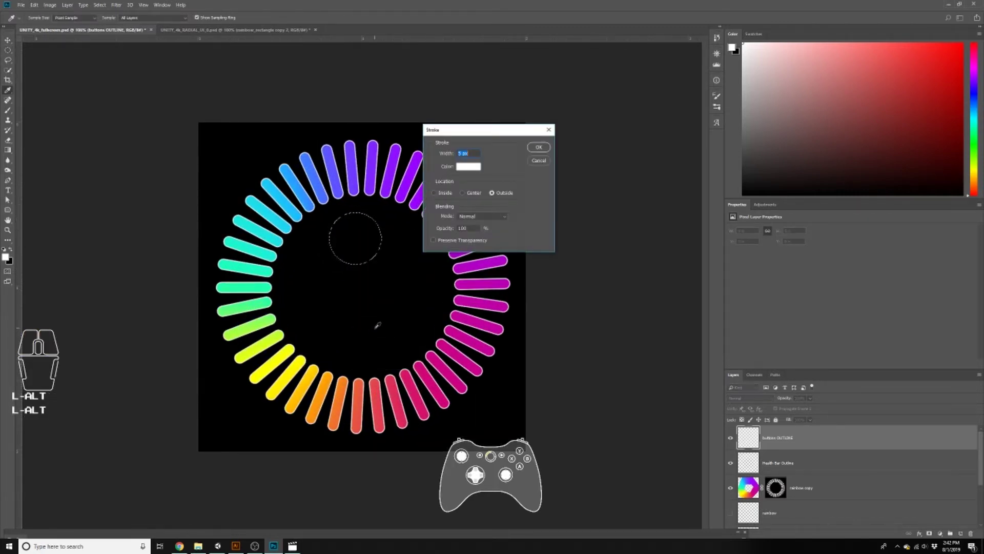
pyautogui.click(462, 153)
pyautogui.write('2')
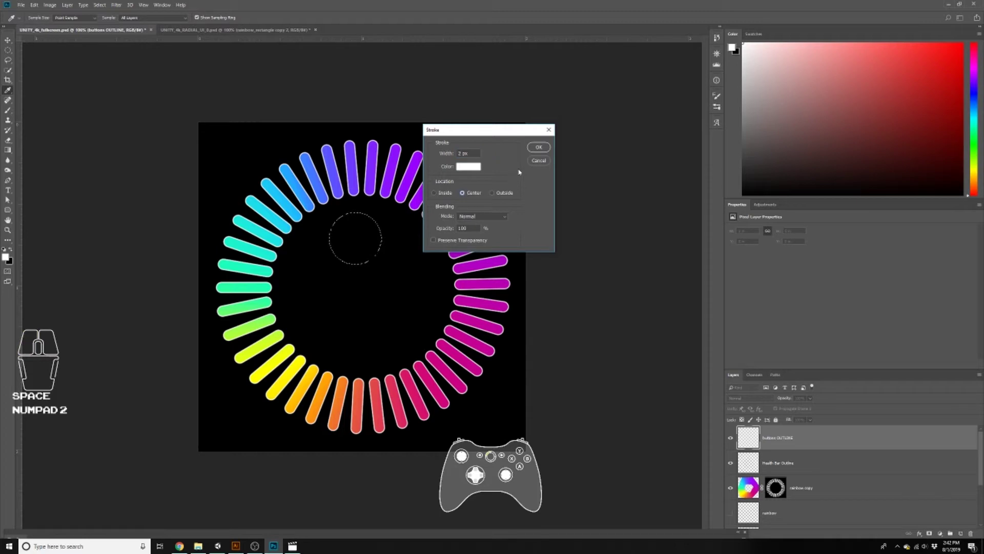
pyautogui.click(539, 148)
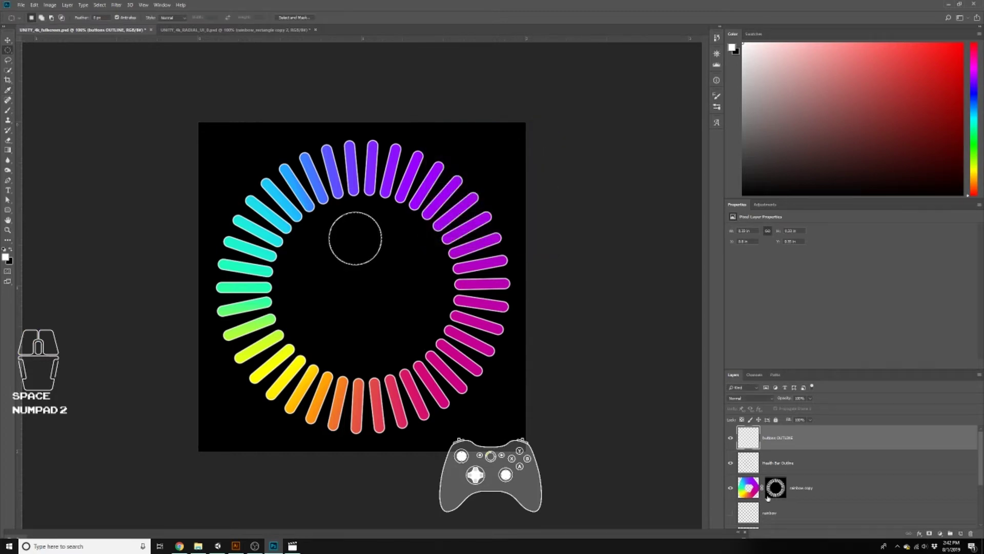
# Step: Move the circle outline sideways so it is horizontally centered in the upper part of the ring's interior
pyautogui.hotkey('ctrl', 'j')
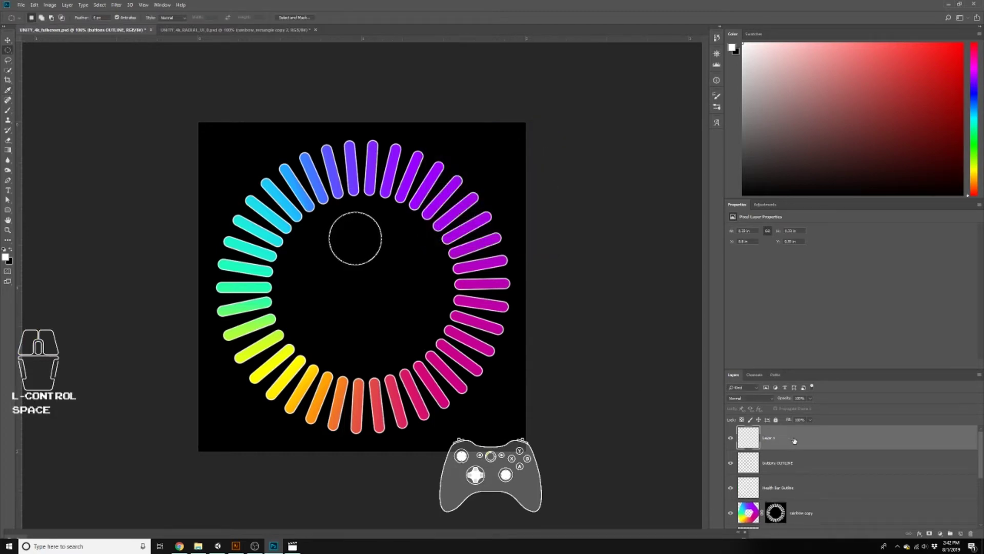
pyautogui.hotkey('ctrl', 'e')
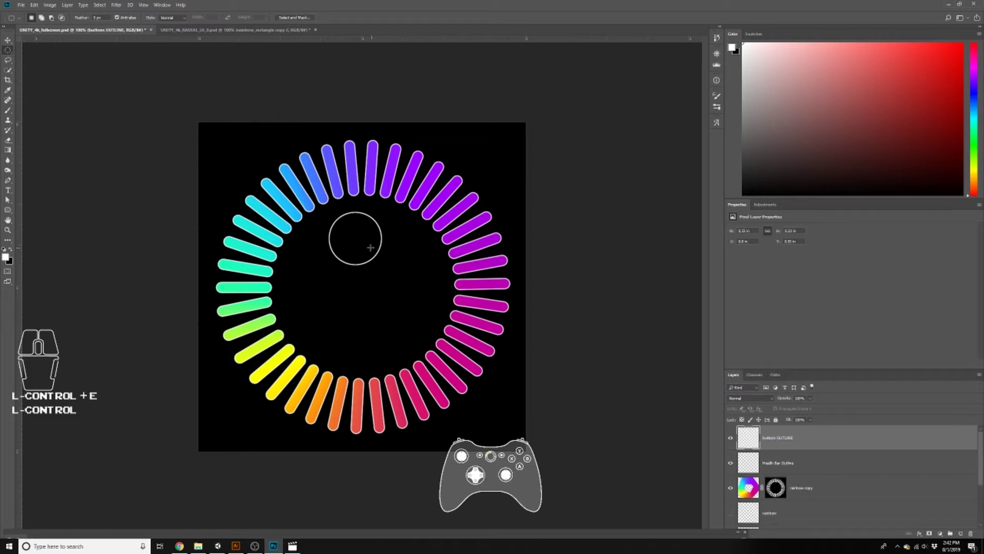
pyautogui.hotkey('ctrl', 'e')
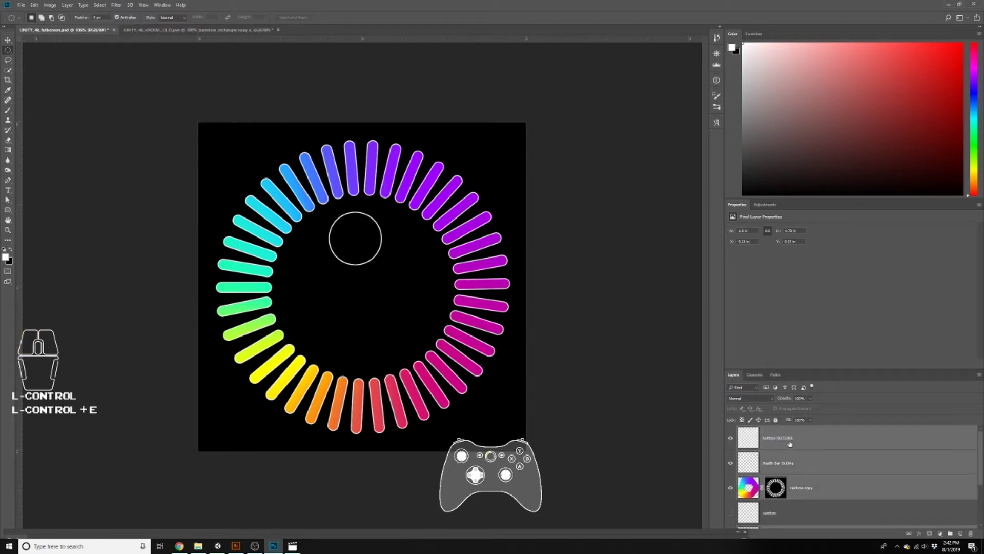
pyautogui.moveTo(359, 216); pyautogui.dragTo(368, 217)
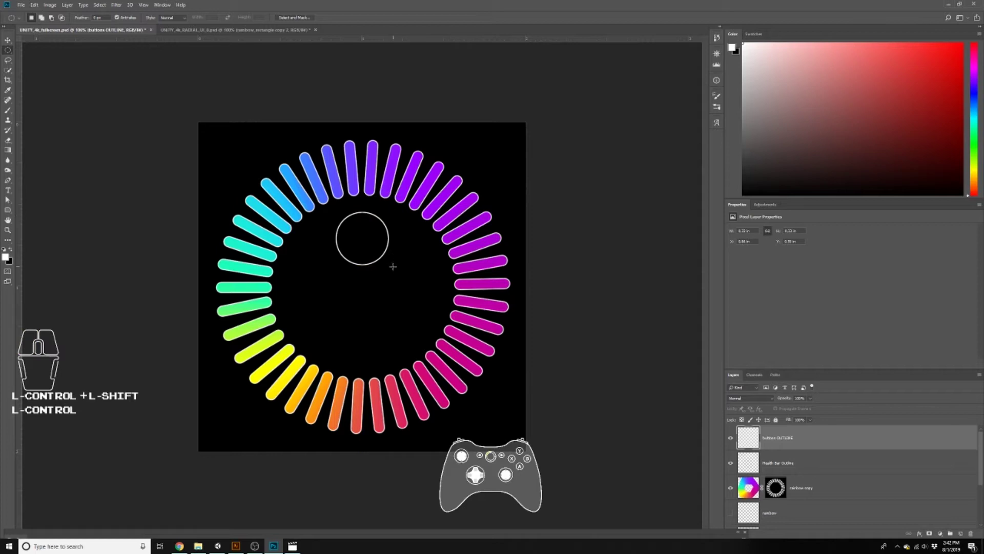
# Step: Duplicate the circle outline three times and place the copies at the lower, right and left positions inside the ring
pyautogui.hotkey('ctrl', 'j')
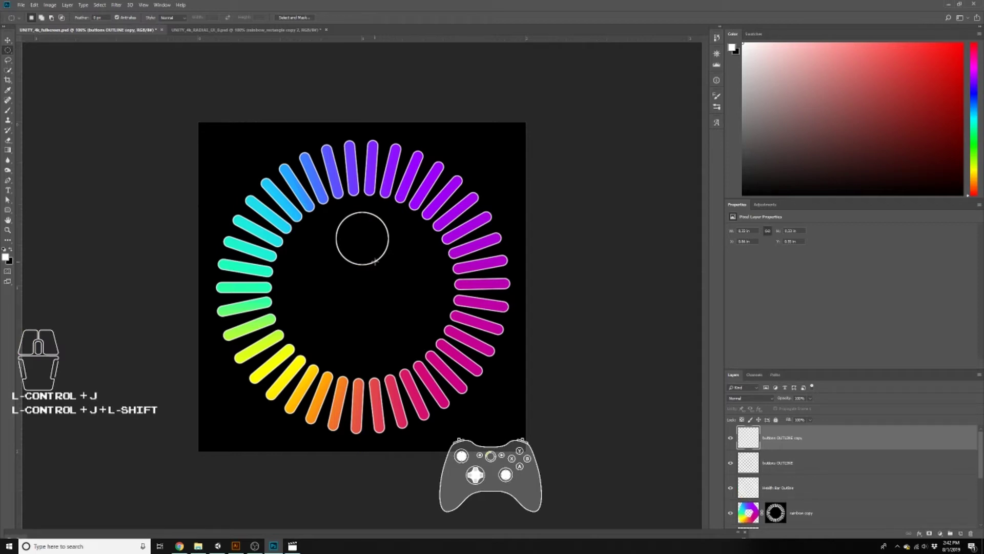
pyautogui.moveTo(368, 215); pyautogui.dragTo(366, 312)
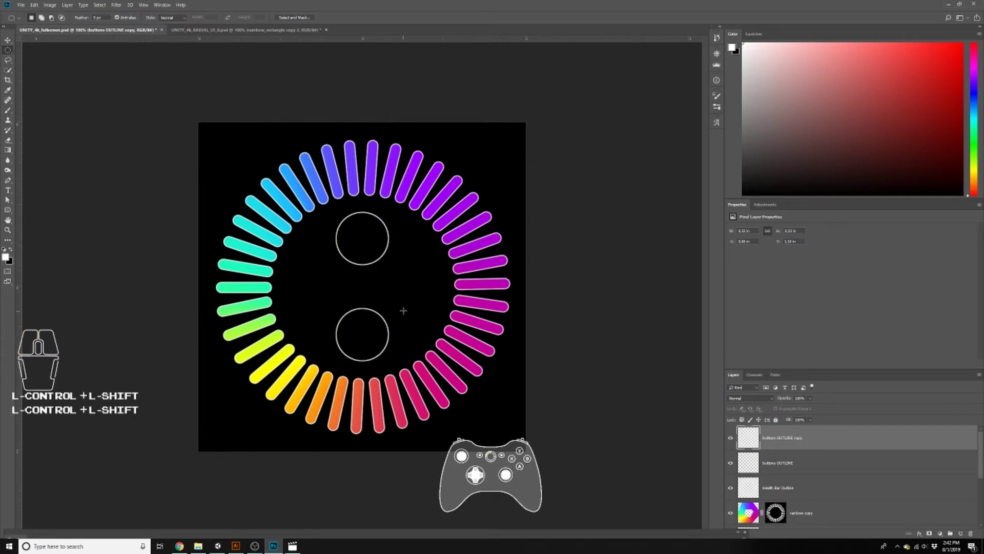
pyautogui.hotkey('ctrl', 'j')
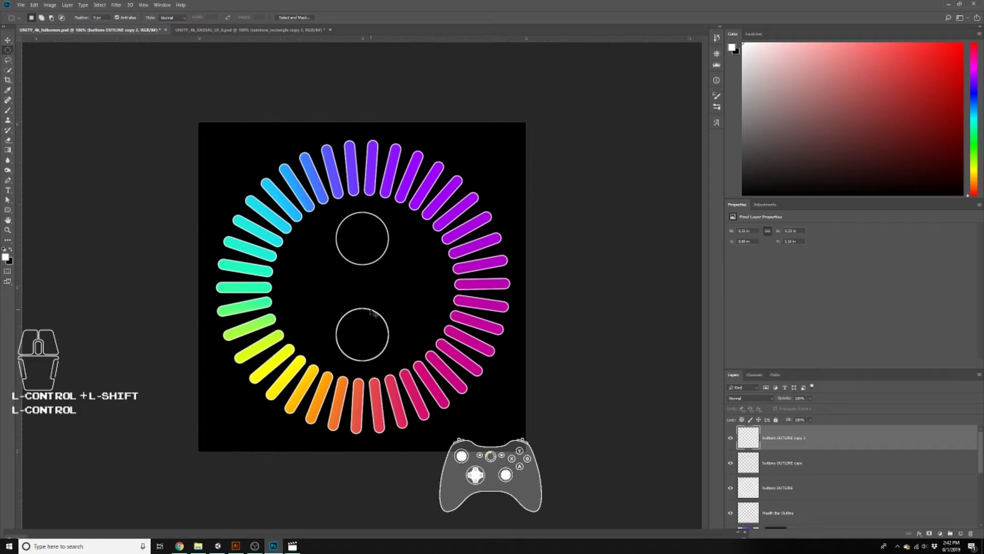
pyautogui.moveTo(375, 314); pyautogui.dragTo(432, 283)
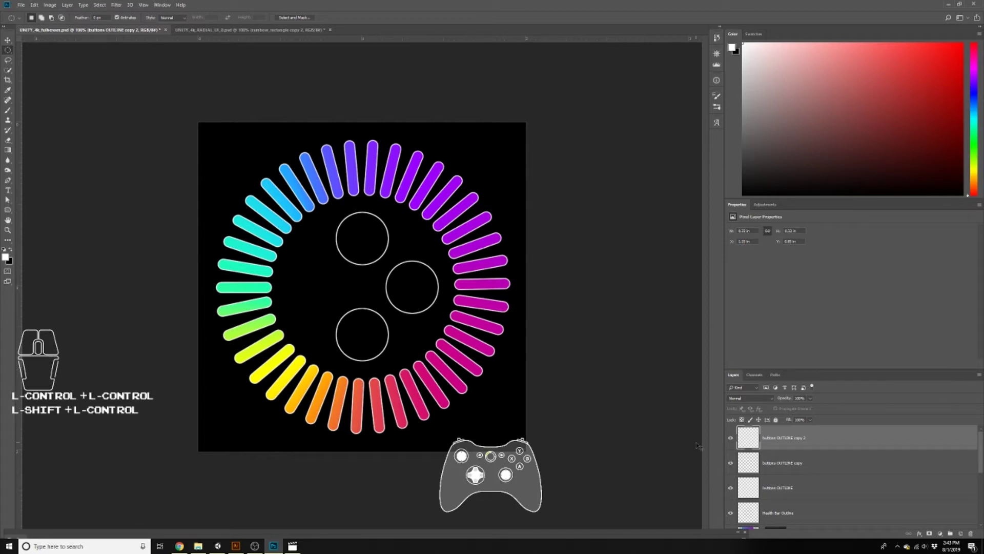
pyautogui.hotkey('ctrl', 'j')
pyautogui.moveTo(400, 265); pyautogui.dragTo(297, 268)
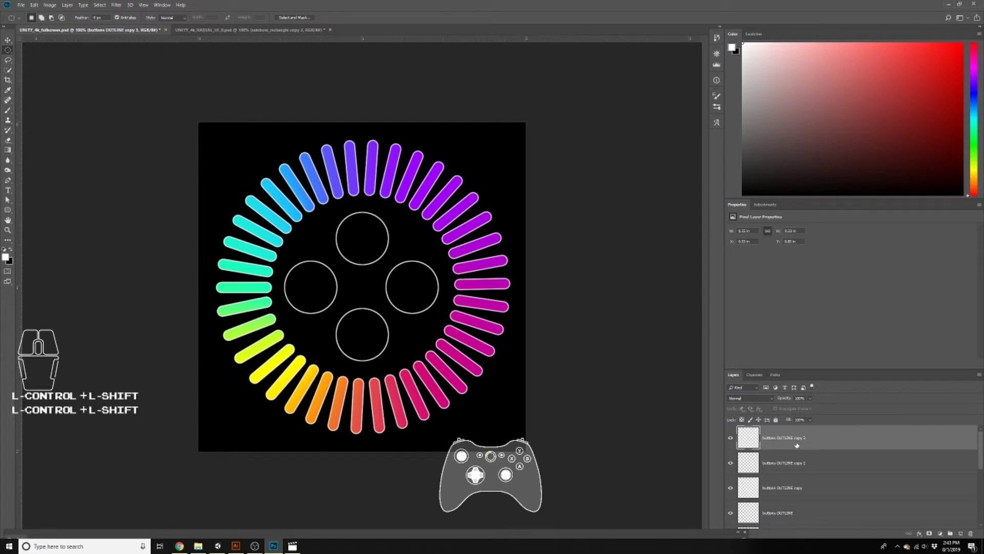
# Step: Duplicate all four button outline layers and merge the duplicates into a single layer
pyautogui.click(807, 512)
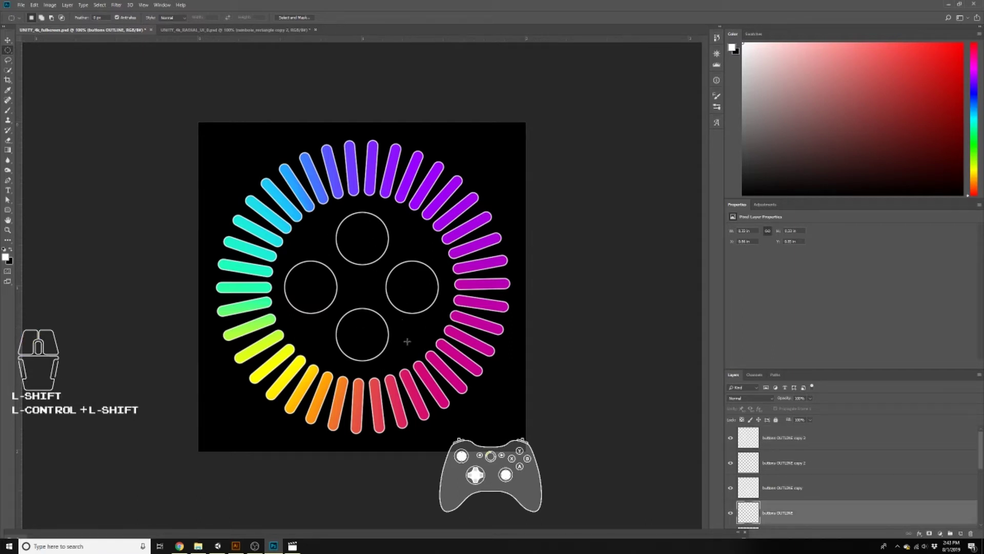
pyautogui.keyDown('shift'); pyautogui.click(787, 443); pyautogui.keyUp('shift')
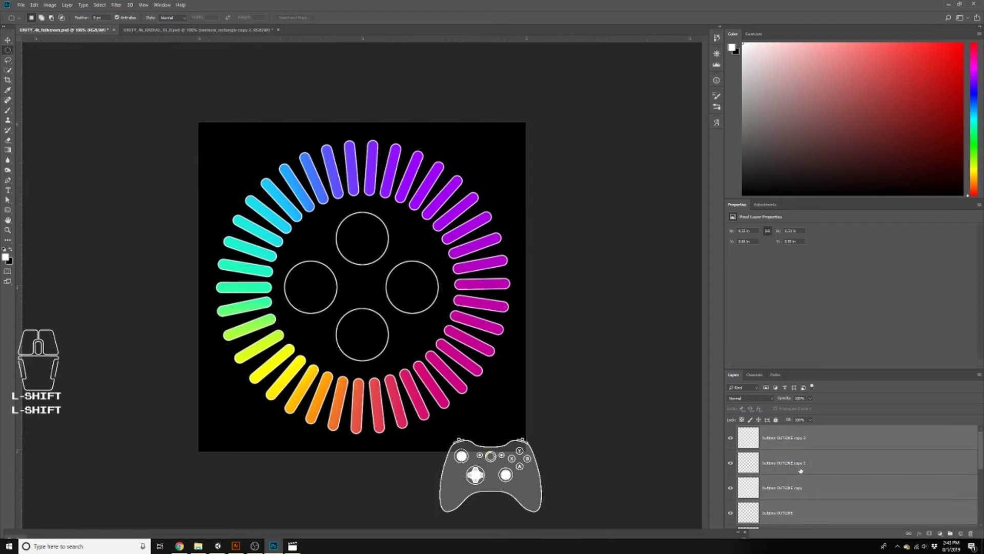
pyautogui.hotkey('ctrl', 'j')
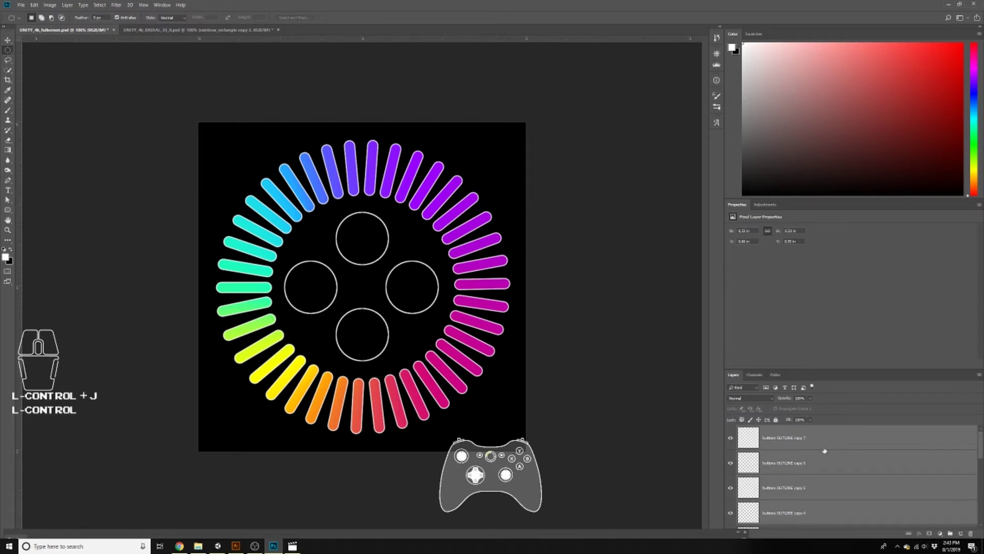
pyautogui.hotkey('ctrl', 'e')
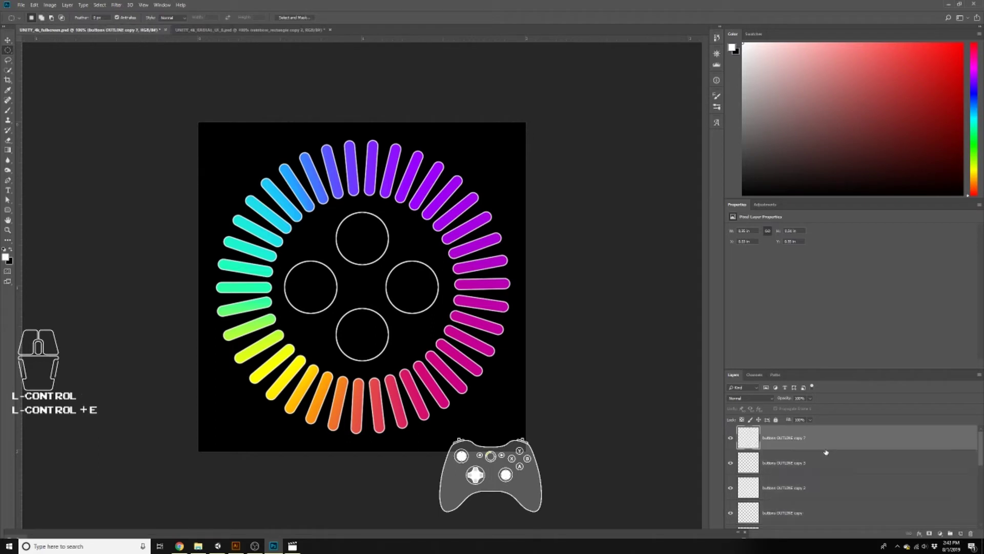
# Step: Rename the merged button outline layer "buttons OUTLINE SHADOW"
pyautogui.doubleClick(795, 438)
pyautogui.moveTo(796, 439); pyautogui.dragTo(809, 438)
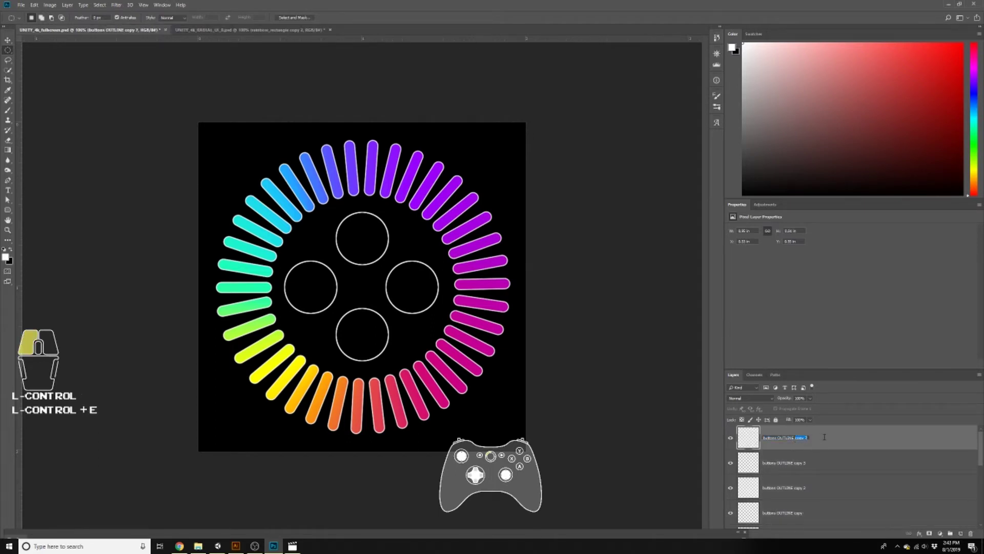
pyautogui.write('SHADOW')
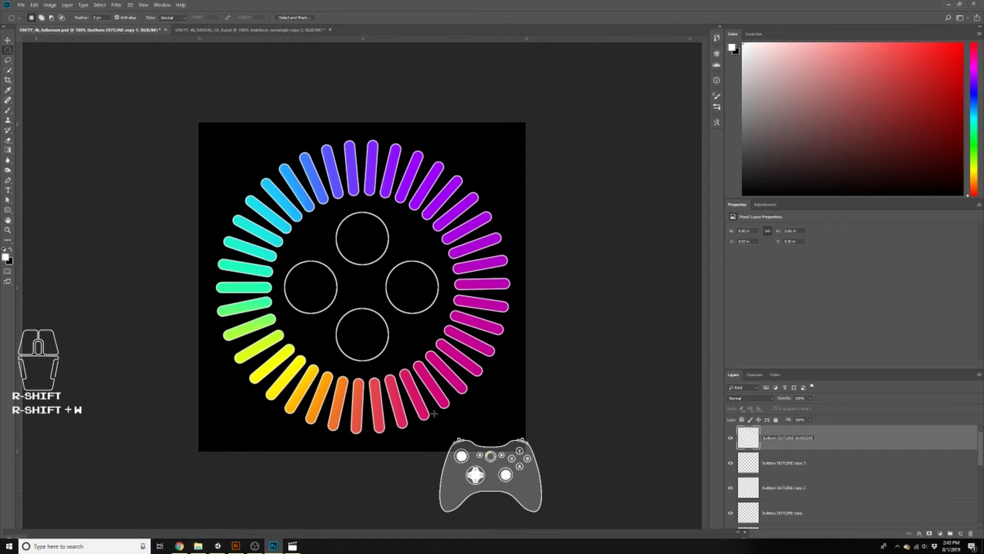
pyautogui.click(217, 546)
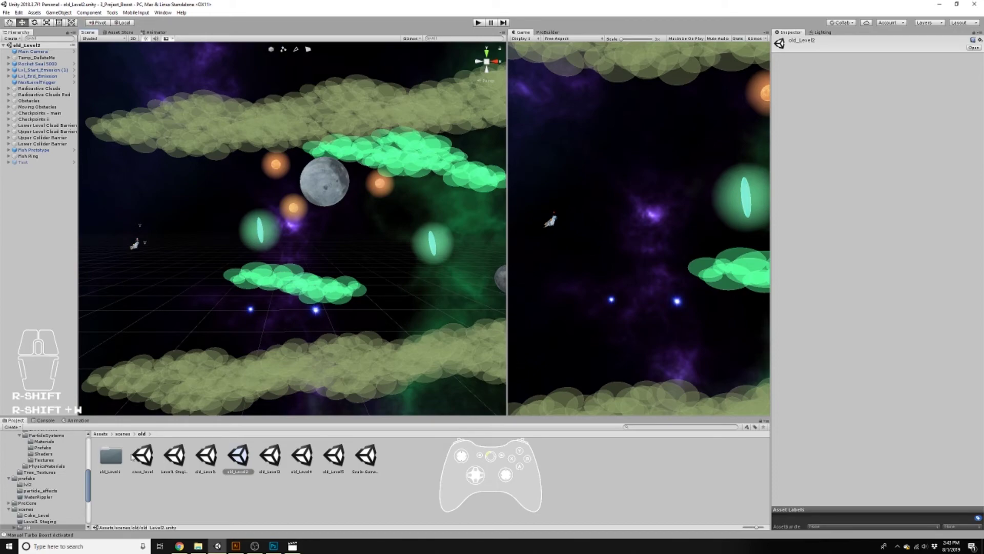
pyautogui.click(273, 545)
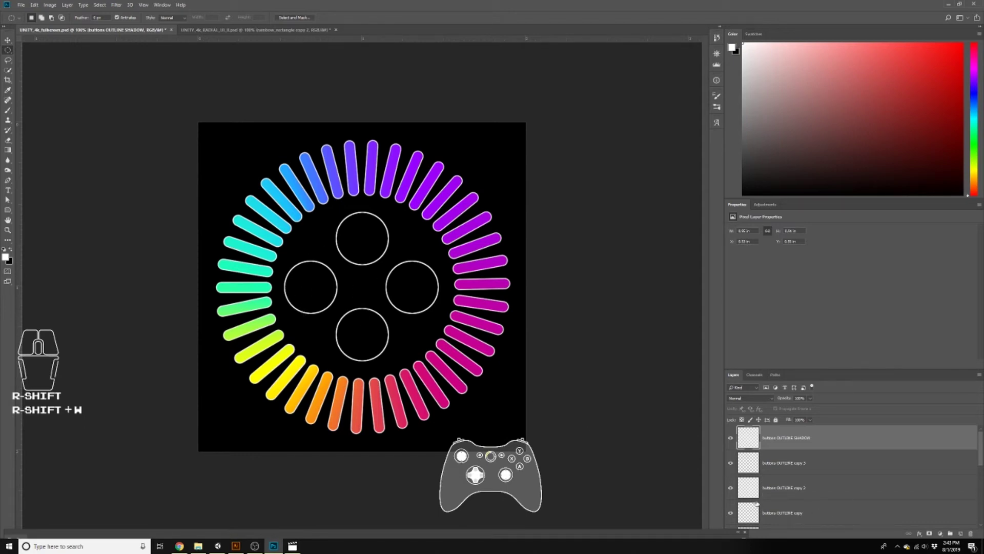
# Step: Add a white text letter "A" in the lower circle, on a new text layer directly above the Health Bar Outline layer
pyautogui.scroll(-3, 757, 503)
pyautogui.scroll(1, 789, 467)
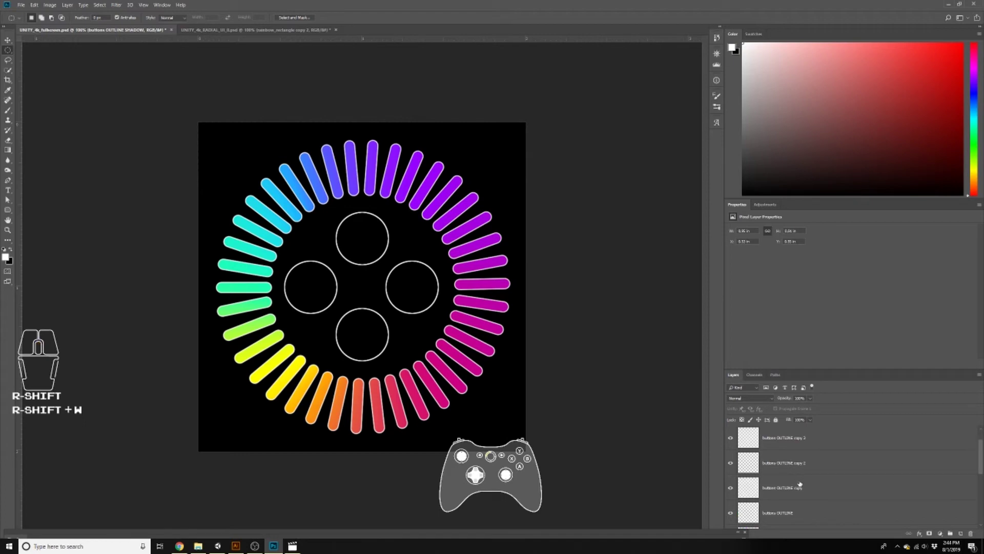
pyautogui.click(787, 510)
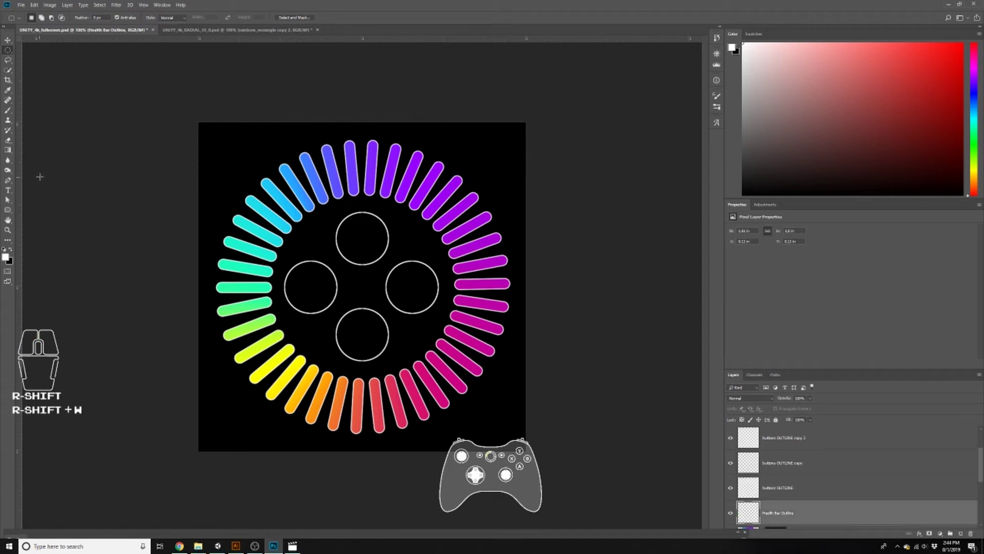
pyautogui.click(7, 190)
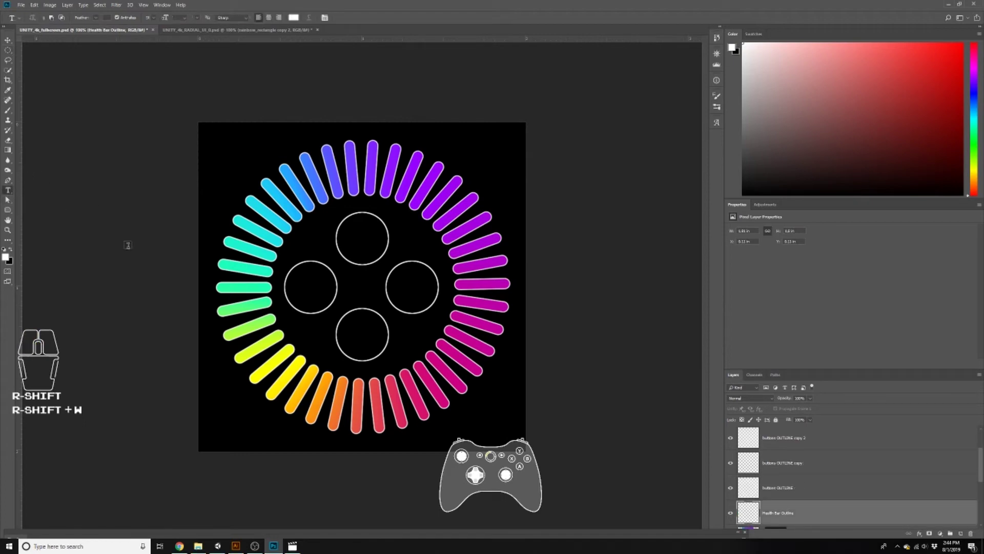
pyautogui.click(352, 338)
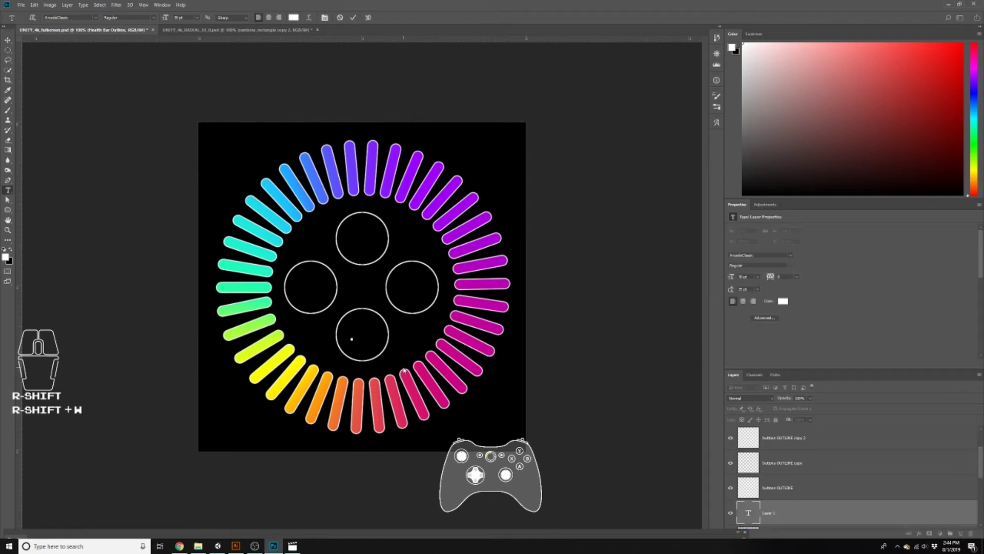
pyautogui.write('A')
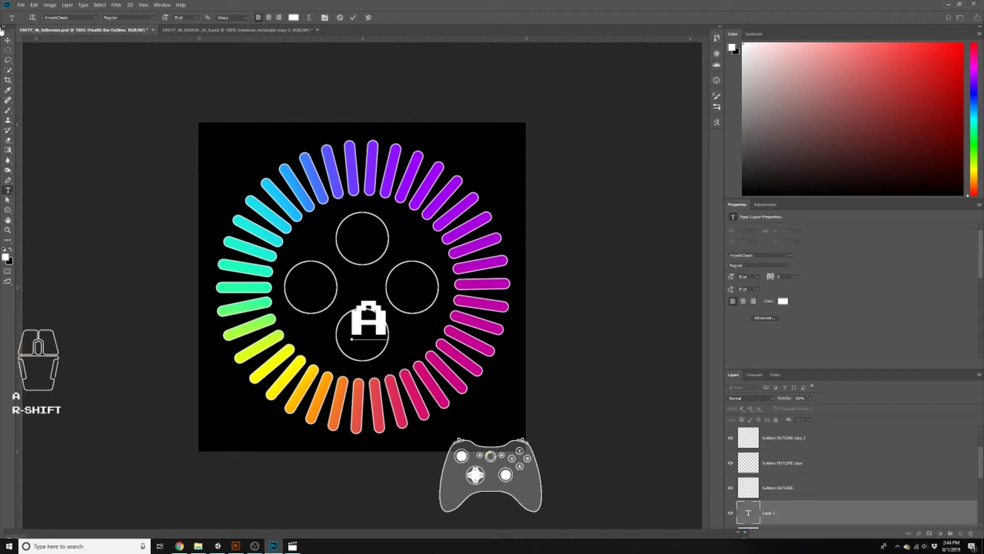
# Step: Scale the letter A down to fit the lower circle, and place copies of it in the other three circles
pyautogui.rightClick(368, 326)
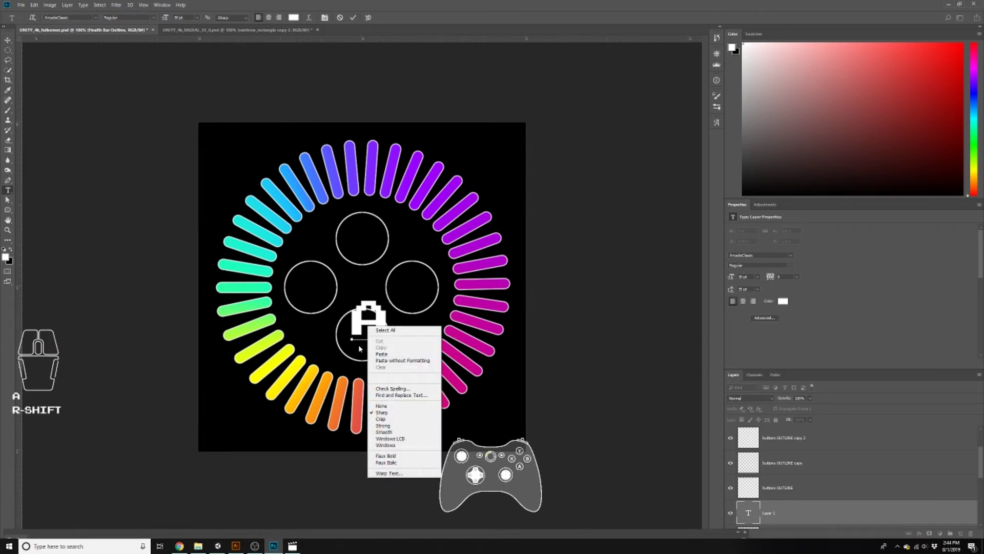
pyautogui.click(380, 406)
pyautogui.click(354, 228)
pyautogui.press('m')
pyautogui.hotkey('ctrl', 't')
pyautogui.moveTo(388, 286); pyautogui.dragTo(378, 304)
pyautogui.moveTo(365, 329); pyautogui.dragTo(312, 287)
pyautogui.press('Return')
pyautogui.hotkey('ctrl', 'd')
pyautogui.moveTo(422, 292); pyautogui.dragTo(423, 294)
# Step: Change the letter copies to X in the left circle, Y in the upper circle and B in the right circle
pyautogui.press('t')
pyautogui.doubleClick(310, 287)
pyautogui.write('x')
pyautogui.doubleClick(363, 239)
pyautogui.write('y')
pyautogui.doubleClick(413, 287)
pyautogui.write('b')
pyautogui.click(467, 306)
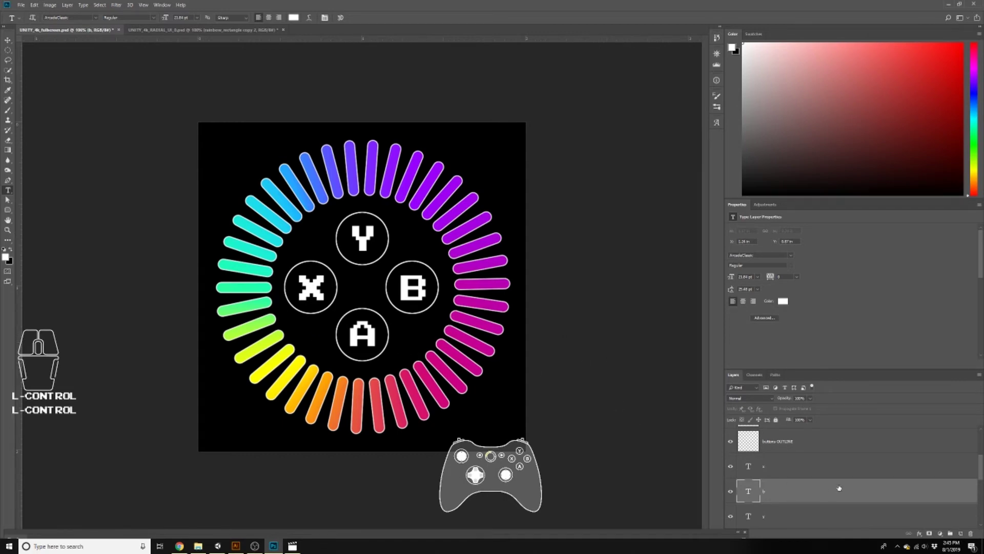
# Step: Set the buttons OUTLINE SHADOW layer's fill and opacity to 50%, and check it by toggling one outline copy's visibility
pyautogui.scroll(4, 832, 485)
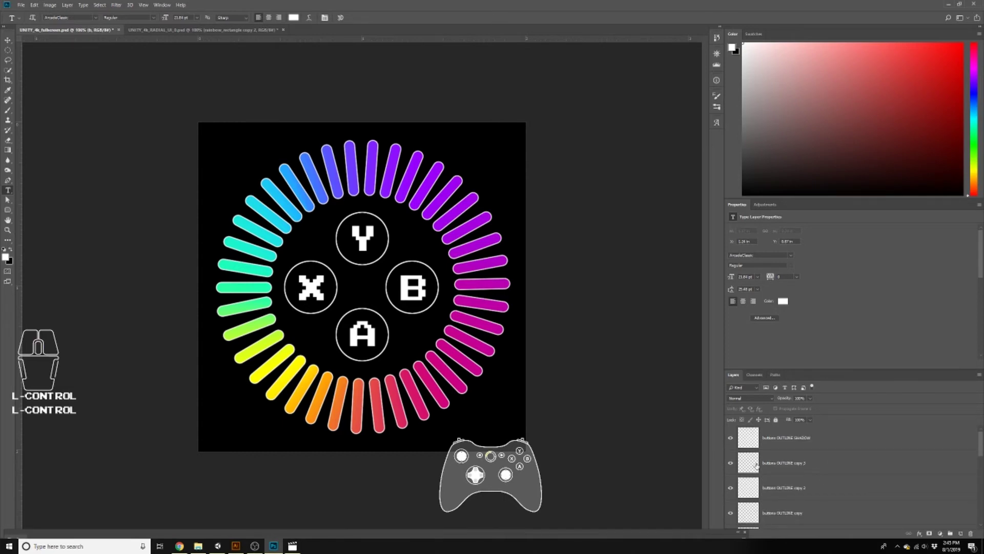
pyautogui.click(730, 464)
pyautogui.click(791, 435)
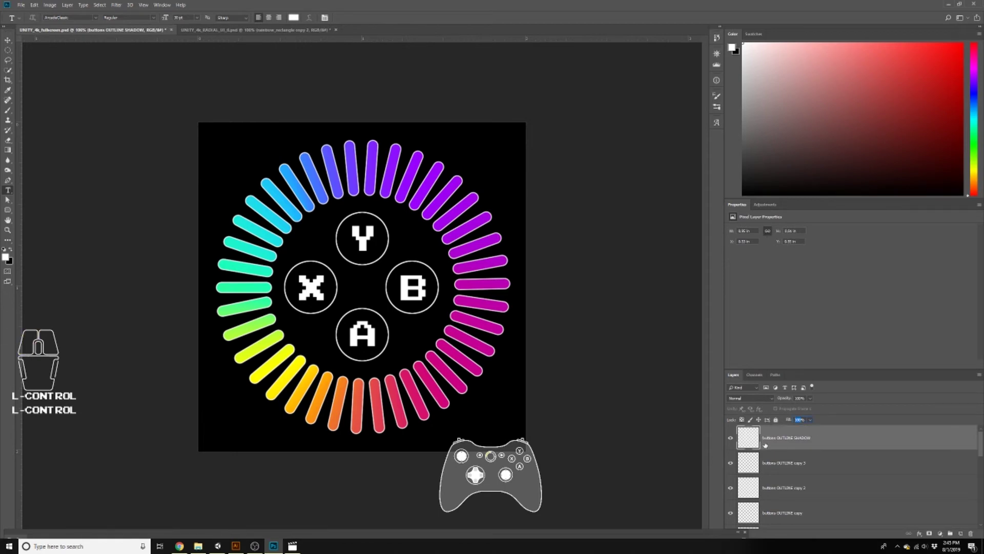
pyautogui.write('50')
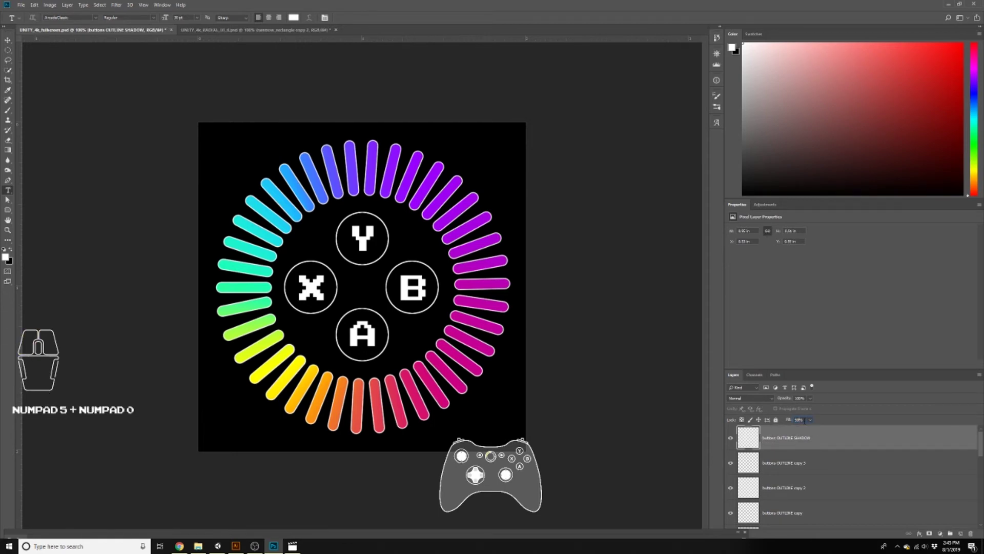
pyautogui.click(803, 399)
pyautogui.click(732, 463)
pyautogui.click(732, 464)
pyautogui.click(733, 464)
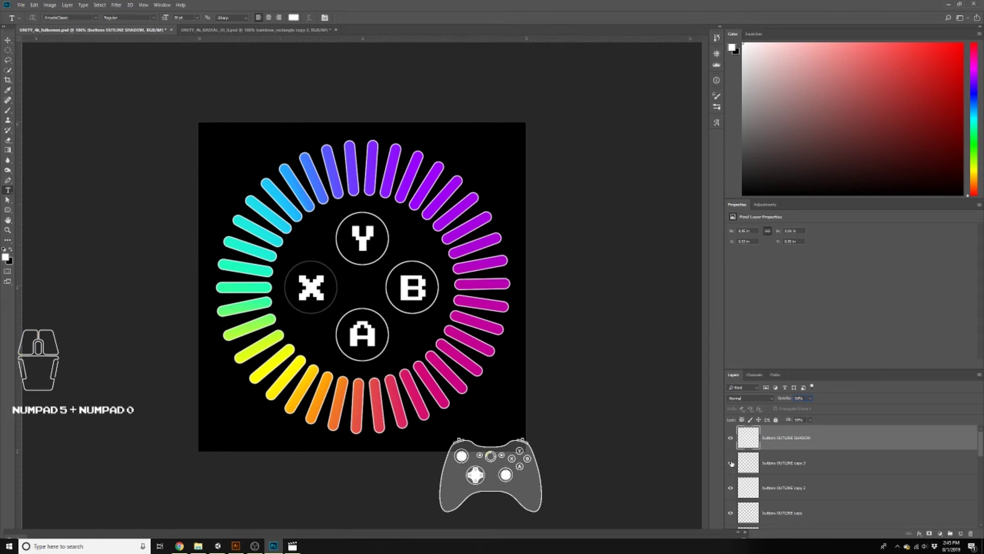
pyautogui.click(732, 463)
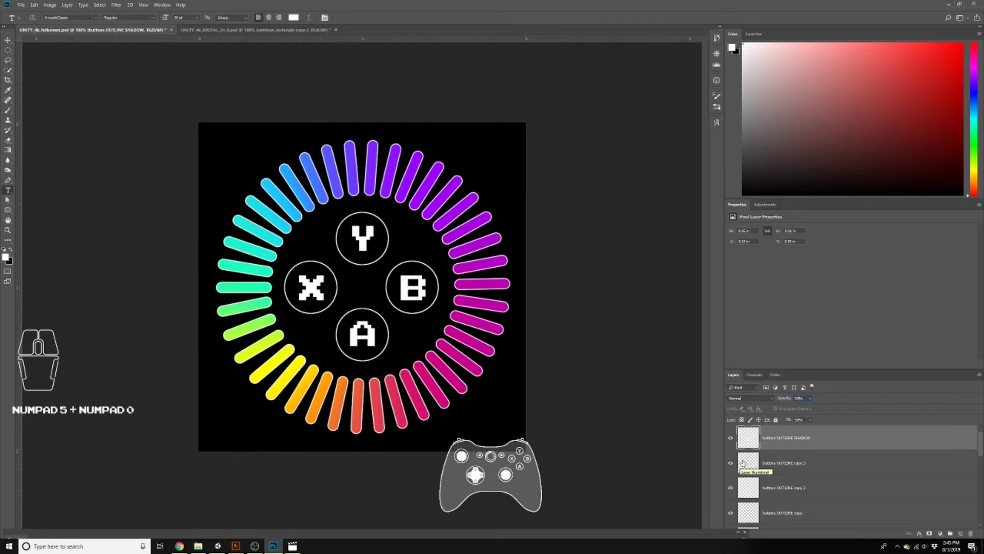
# Step: Move the X letter layer above the left circle's outline layer, rasterize the letter and merge it with the outline
pyautogui.click(779, 461)
pyautogui.scroll(-3, 785, 476)
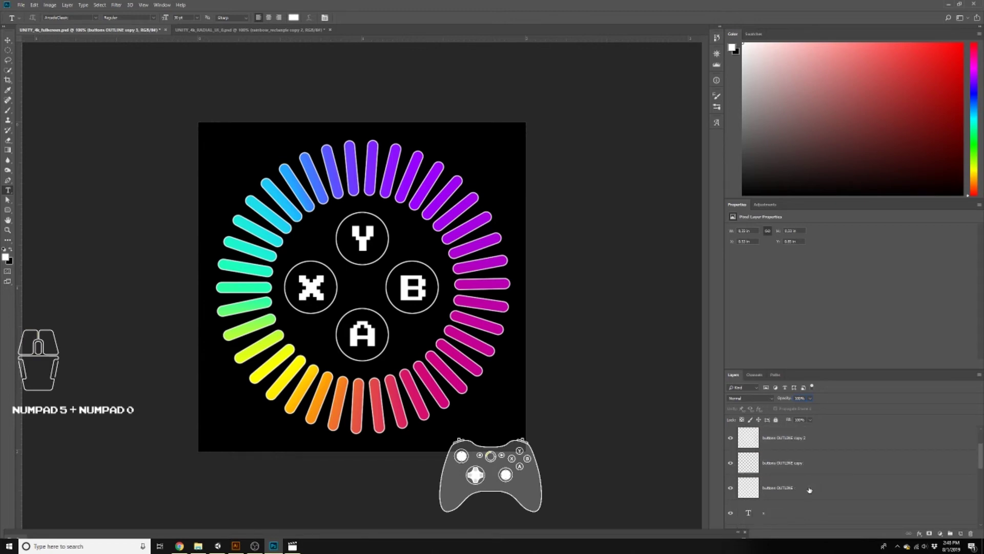
pyautogui.moveTo(790, 494); pyautogui.dragTo(799, 473)
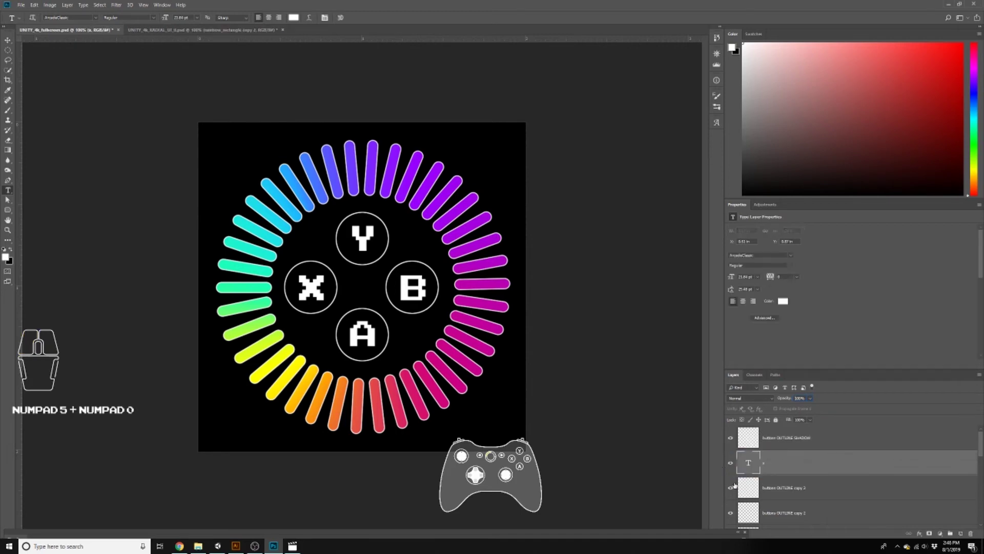
pyautogui.click(730, 489)
pyautogui.click(731, 489)
pyautogui.rightClick(785, 471)
pyautogui.click(821, 241)
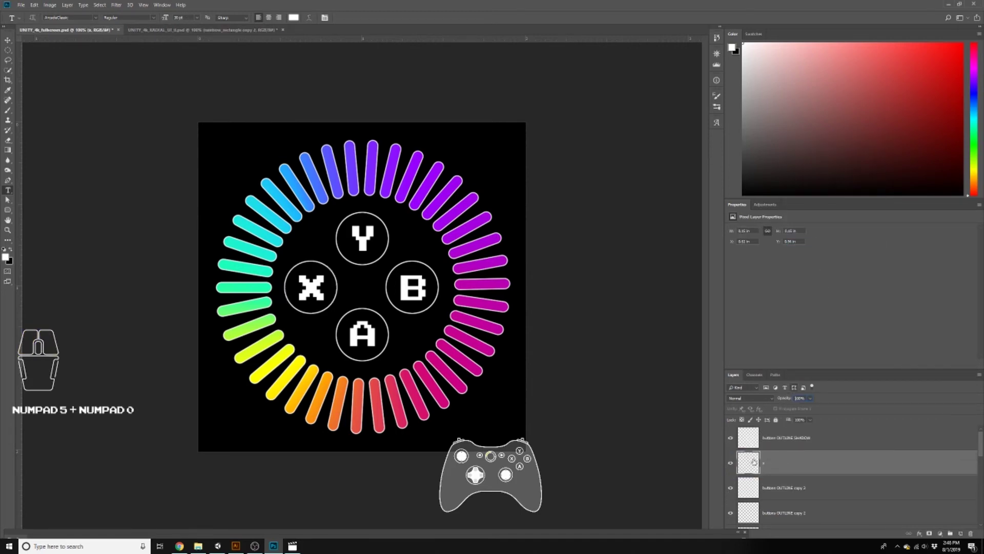
pyautogui.hotkey('ctrl', 'e')
pyautogui.rightClick(796, 464)
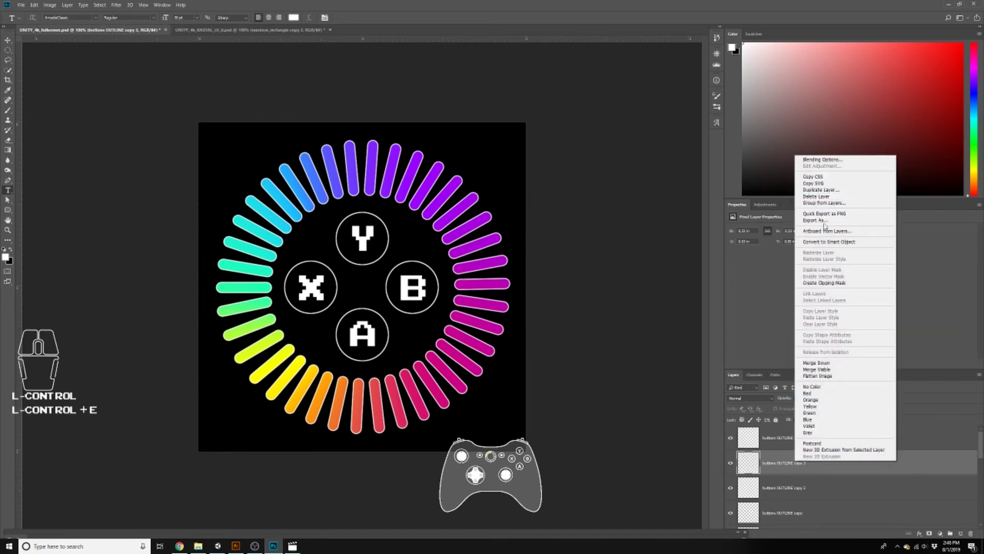
pyautogui.click(773, 466)
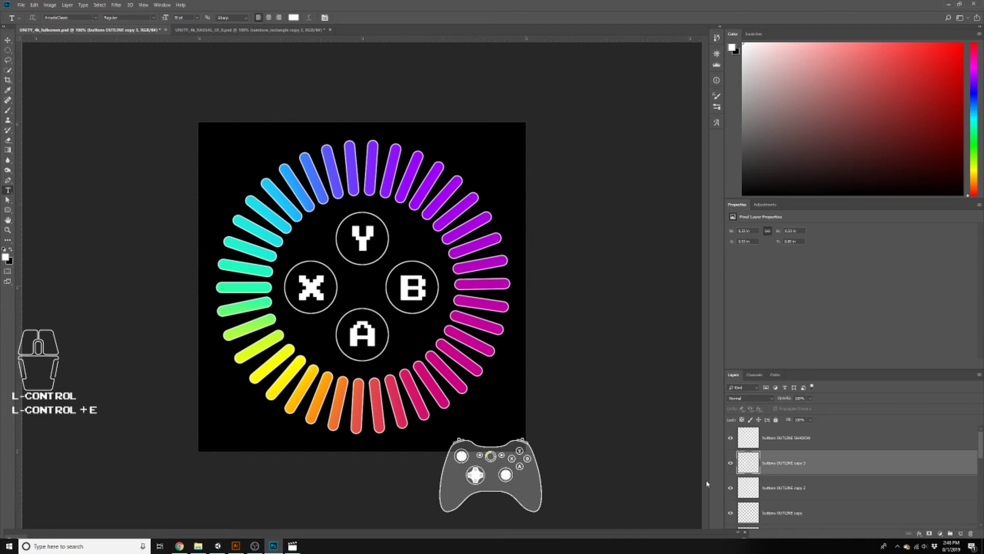
pyautogui.doubleClick(784, 460)
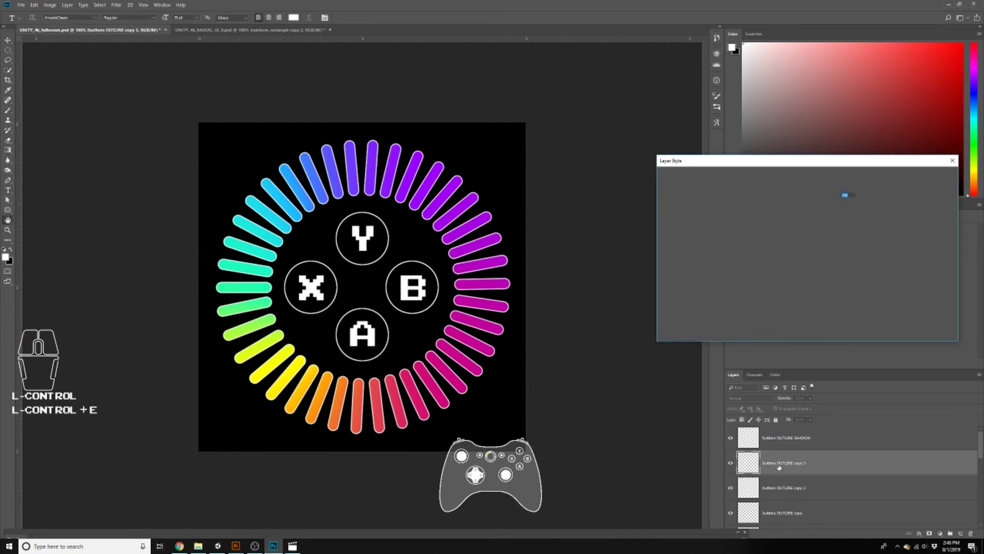
pyautogui.click(929, 190)
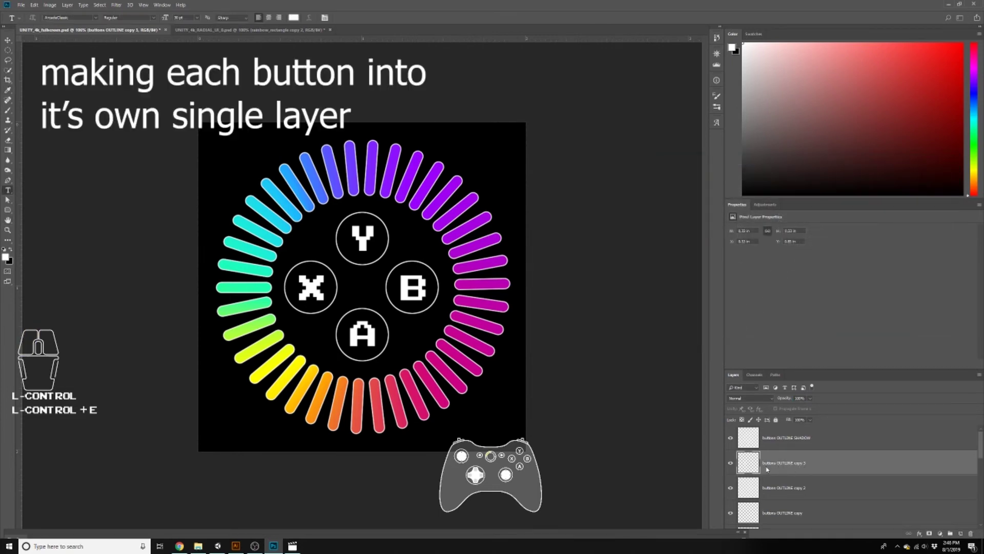
# Step: Rename the merged left button layer "X Button"
pyautogui.doubleClick(772, 464)
pyautogui.hotkey('ctrl', 'a')
pyautogui.write('X Button')
pyautogui.press('Return')
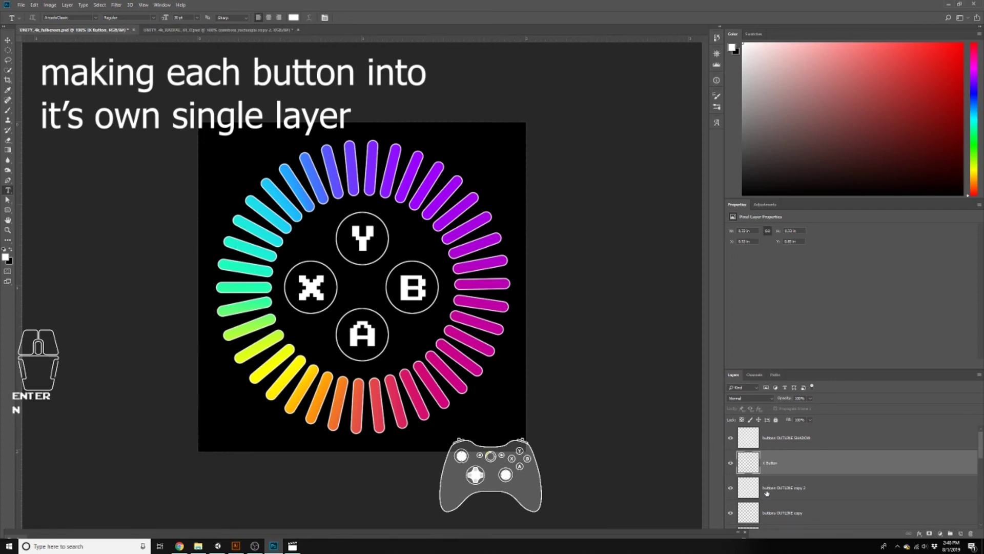
# Step: Rasterize the B letter, merge it with the right circle's outline and rename the merged layer "B Button"
pyautogui.click(767, 493)
pyautogui.scroll(-3, 769, 488)
pyautogui.rightClick(780, 488)
pyautogui.hotkey('ctrl', 'e')
pyautogui.doubleClick(782, 487)
pyautogui.write('B Button')
pyautogui.press('Return')
# Step: Merge the A and Y letters with their circle outlines and rename the merged layers "A button" and "Y button"
pyautogui.moveTo(786, 487)
pyautogui.mouseDown()
pyautogui.moveTo(786, 457)
pyautogui.moveTo(786, 475)
pyautogui.mouseUp()
pyautogui.hotkey('ctrl', 'e')
pyautogui.doubleClick(771, 490)
pyautogui.write('A button')
pyautogui.press('Return')
pyautogui.hotkey('ctrl', 'e')
pyautogui.doubleClick(775, 487)
pyautogui.write('Y button')
pyautogui.press('Return')
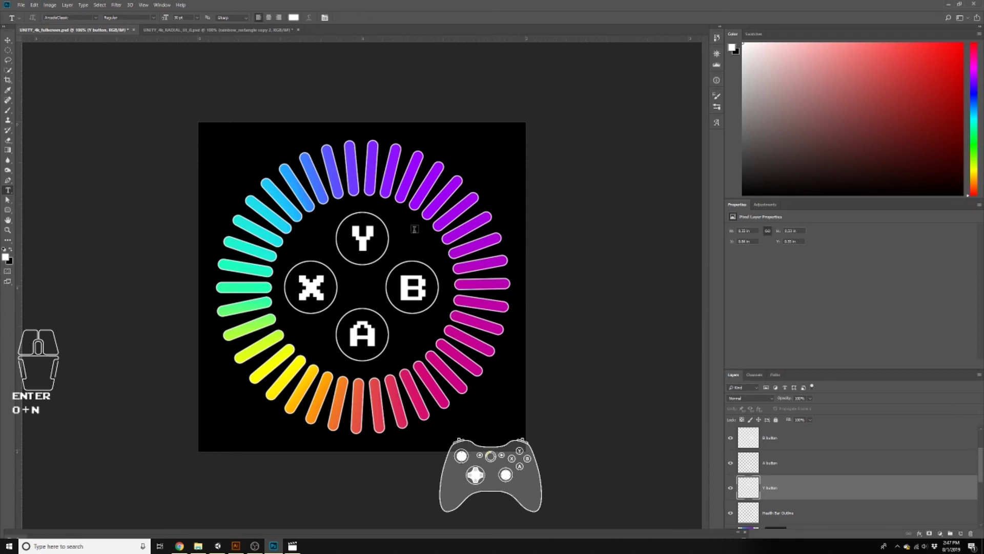
# Step: Save the document under the new name UNITY_4k_RadialMeter_demo.psd in the Templates folder, accepting the format options
pyautogui.click(21, 5)
pyautogui.click(36, 90)
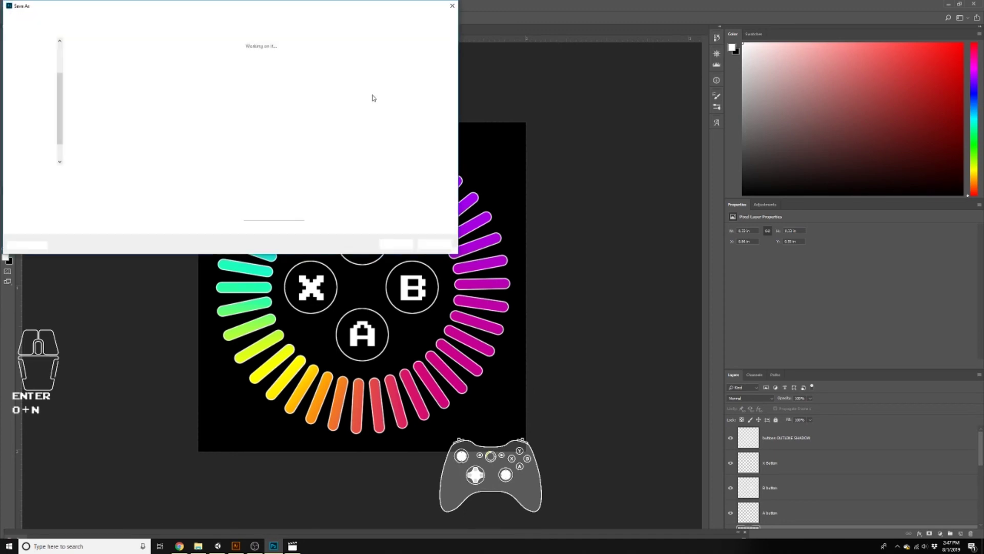
pyautogui.click(85, 173)
pyautogui.moveTo(93, 173); pyautogui.dragTo(76, 173)
pyautogui.press('BackSpace')
pyautogui.press('BackSpace')
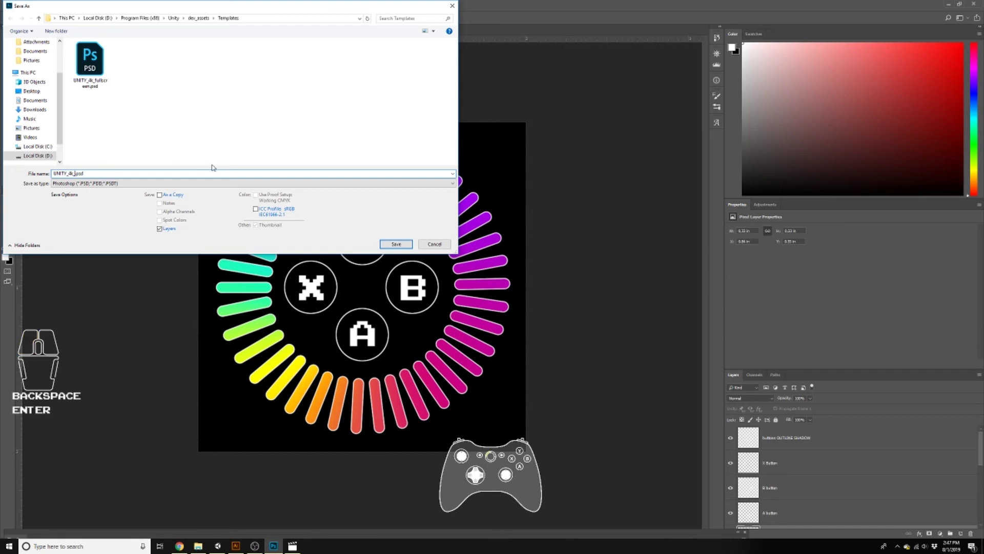
pyautogui.write('RADIAL')
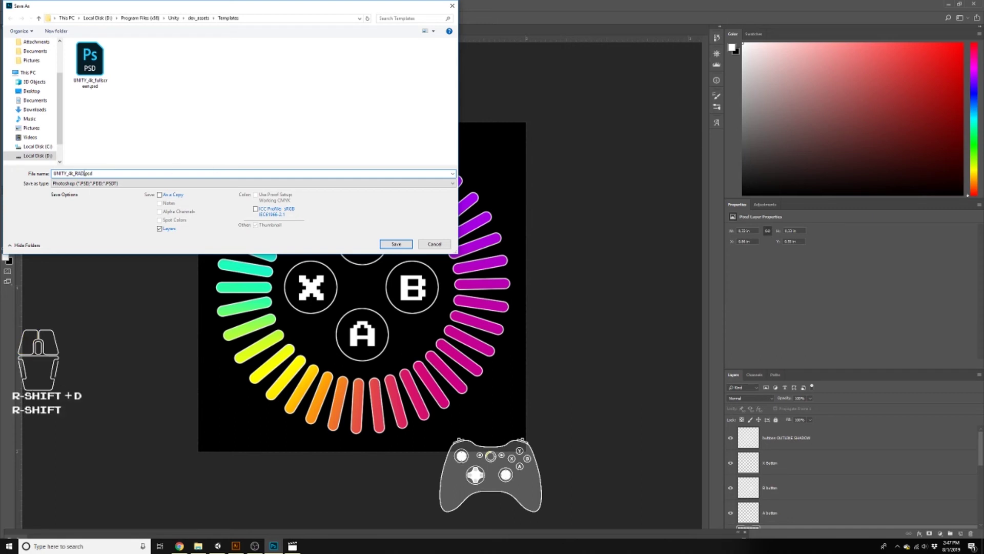
pyautogui.press('BackSpace')
pyautogui.press('BackSpace')
pyautogui.press('BackSpace')
pyautogui.write('adialMeter_demo')
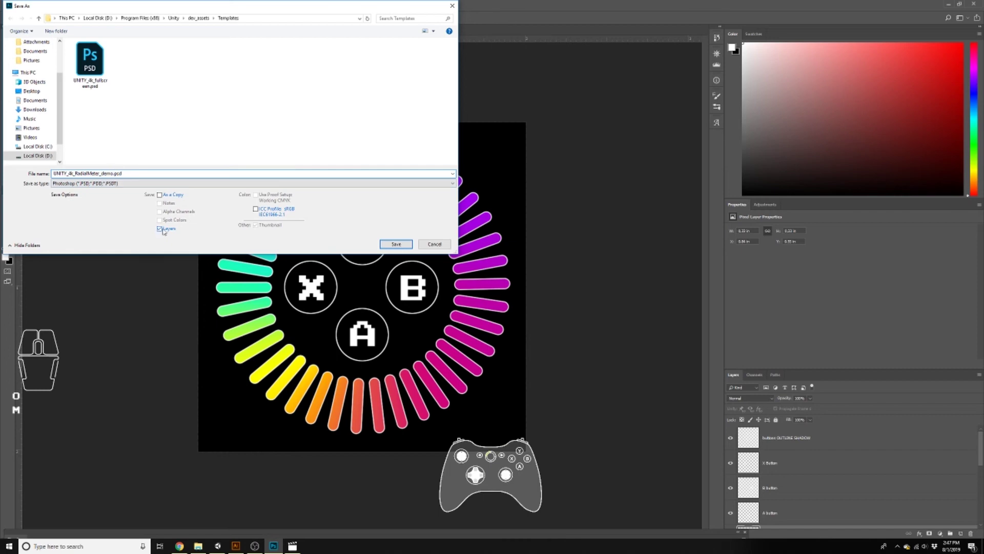
pyautogui.click(396, 244)
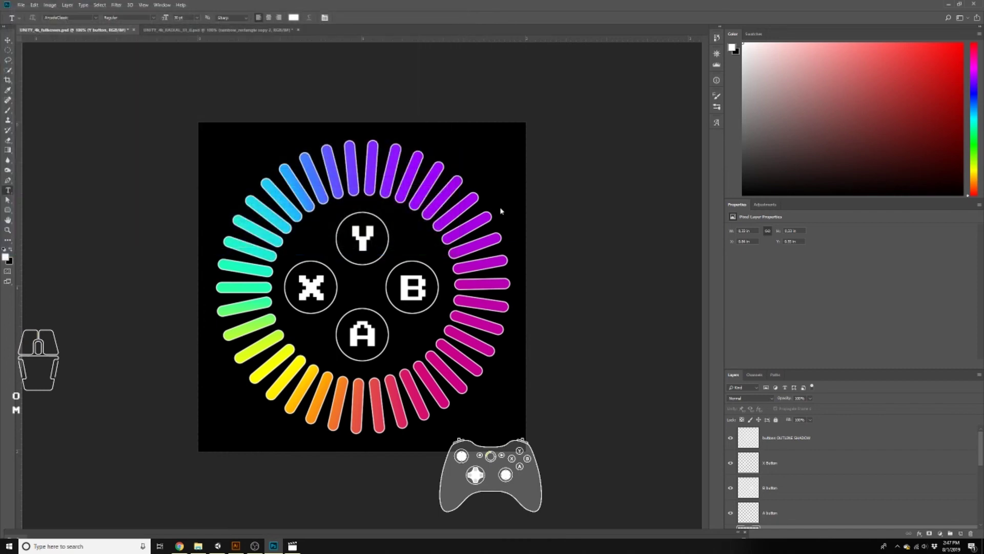
pyautogui.click(574, 162)
pyautogui.click(775, 376)
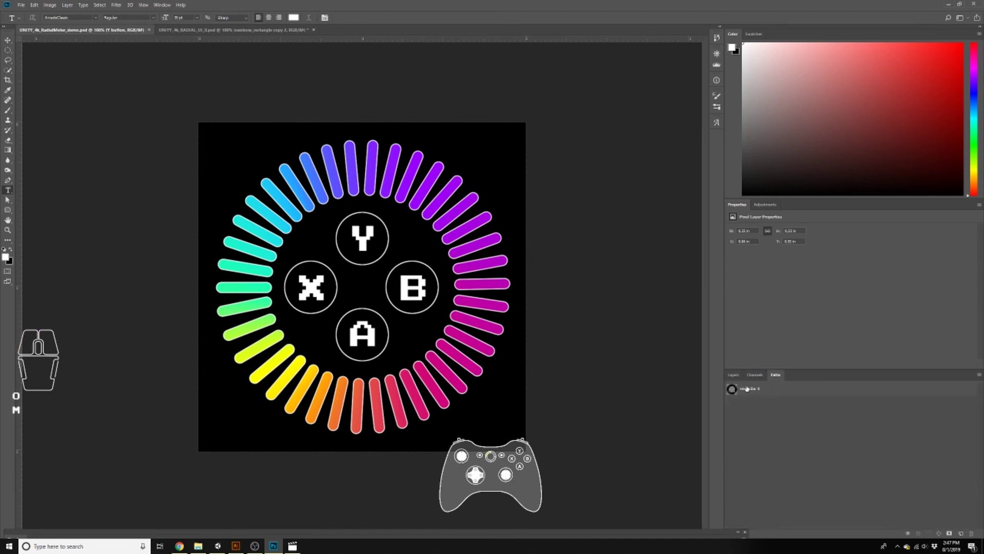
pyautogui.click(733, 374)
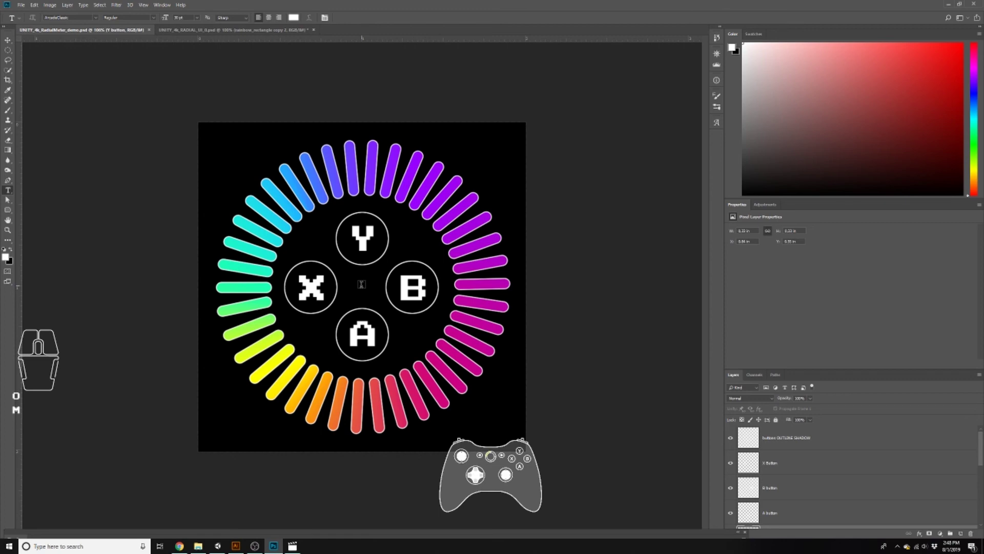
# Step: Hide all layers by isolating the black Background layer's visibility and turning that layer off too
pyautogui.scroll(-5, 820, 476)
pyautogui.click(731, 517)
pyautogui.click(731, 517)
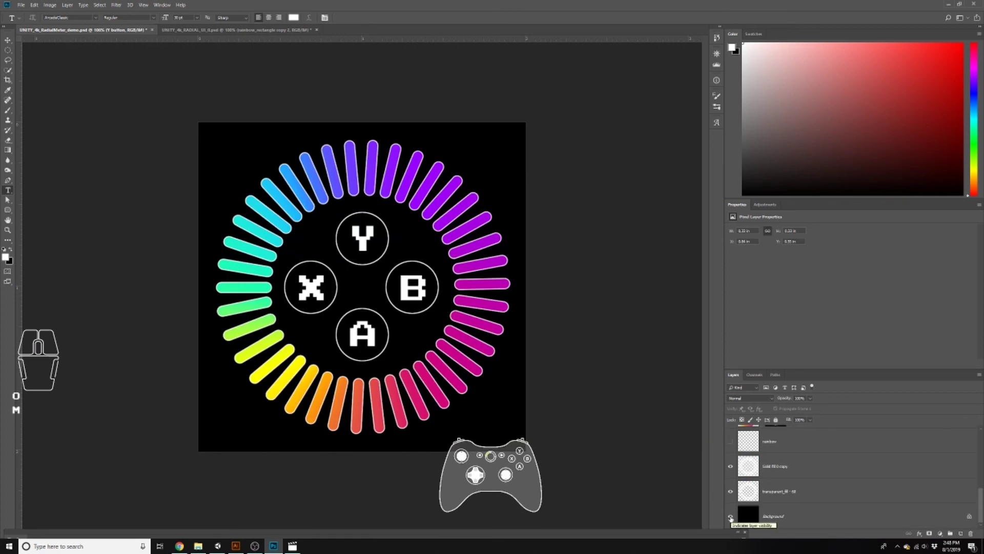
pyautogui.click(732, 517)
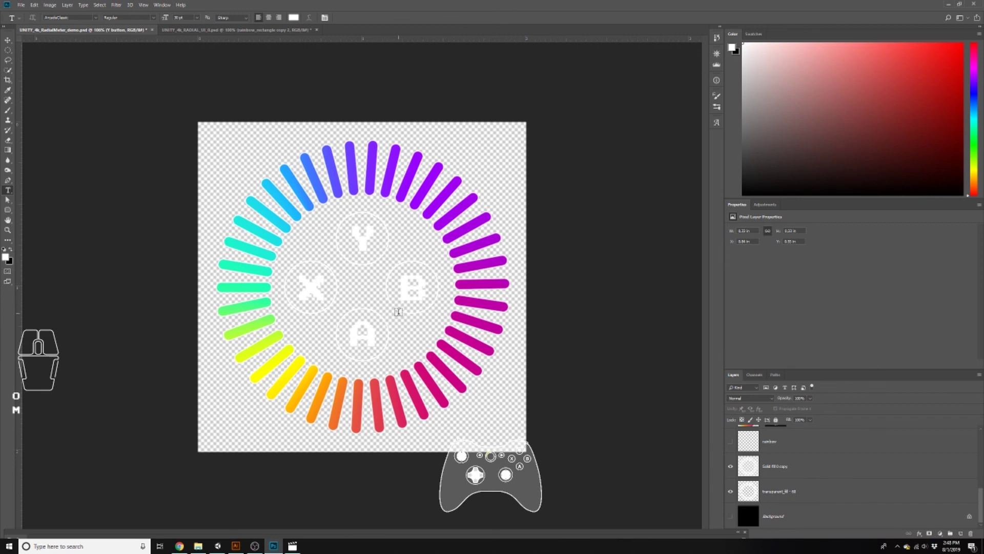
pyautogui.keyDown('alt'); pyautogui.click(731, 518); pyautogui.keyUp('alt')
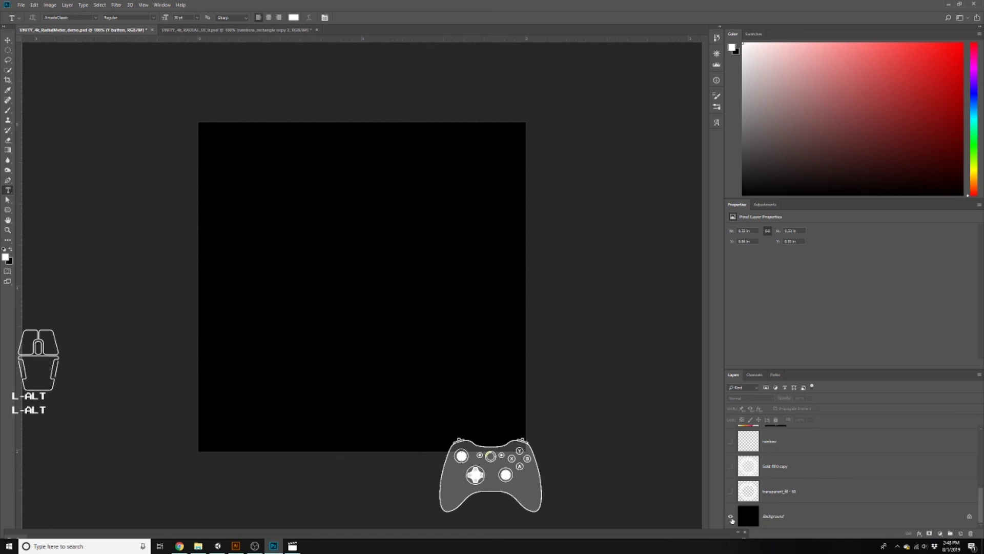
pyautogui.keyDown('alt'); pyautogui.click(732, 518); pyautogui.keyUp('alt')
pyautogui.keyDown('alt'); pyautogui.click(731, 517); pyautogui.keyUp('alt')
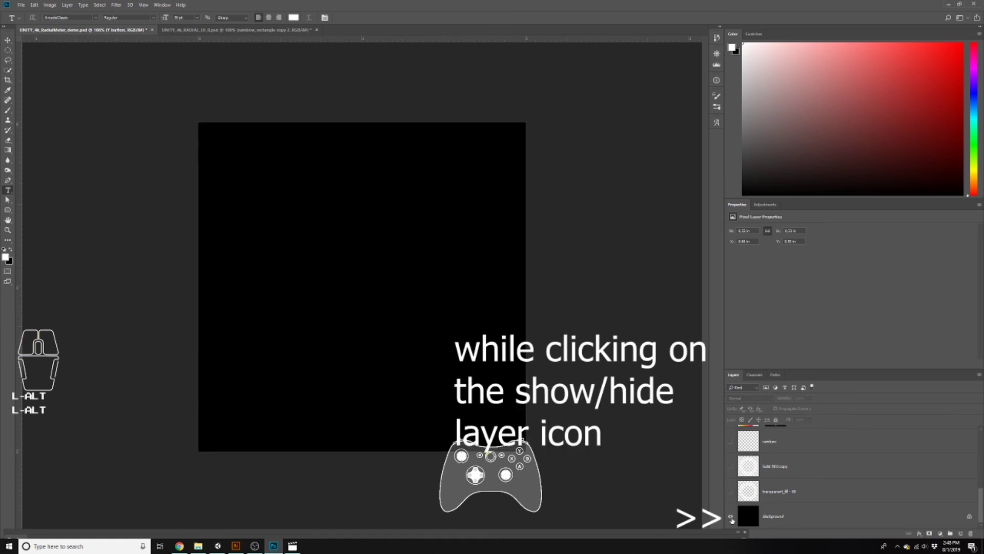
pyautogui.scroll(5, 742, 505)
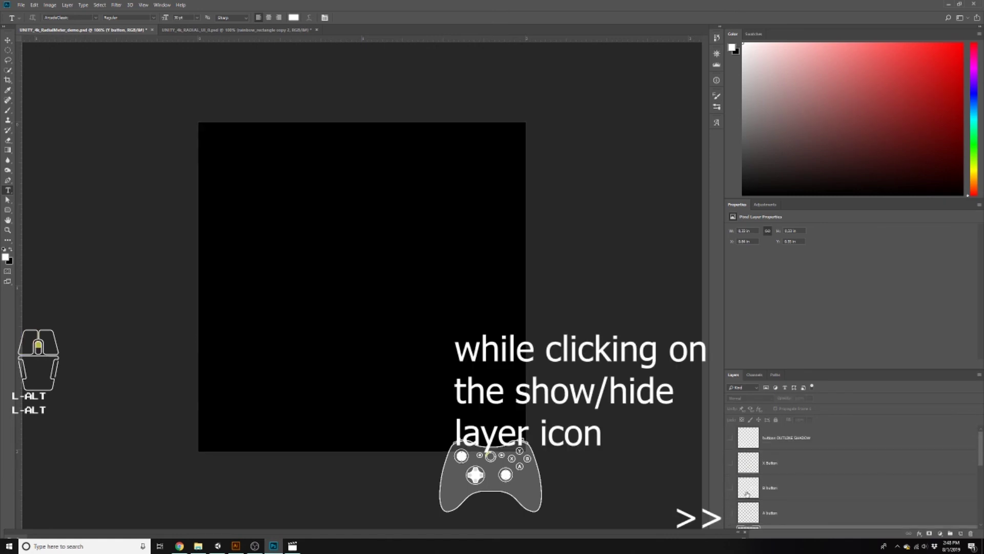
pyautogui.scroll(-5, 747, 493)
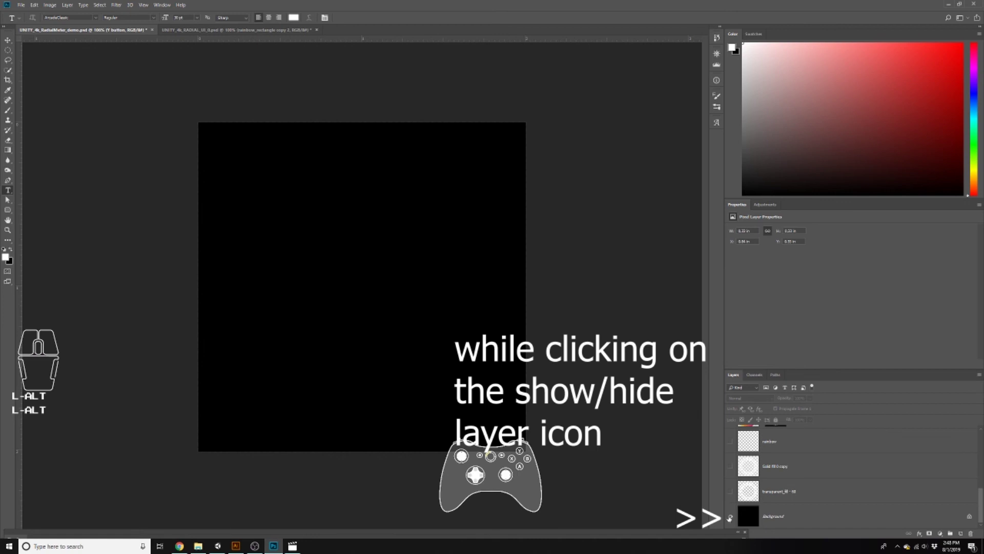
pyautogui.click(730, 517)
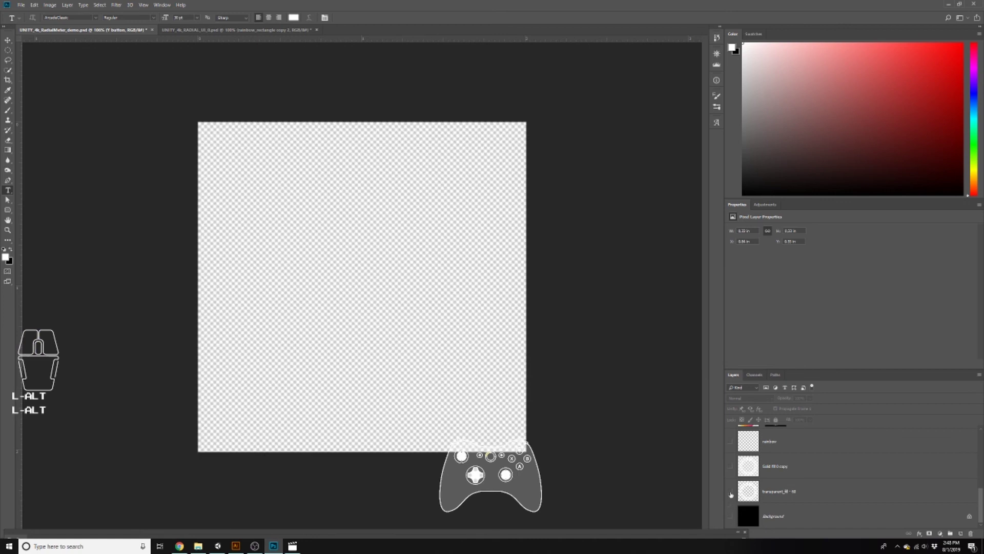
# Step: Show only the transparent_fill layer, and save each isolated layer through buttons OUTLINE SHADOW as a PSD named after the layer
pyautogui.keyDown('alt'); pyautogui.click(731, 494); pyautogui.keyUp('alt')
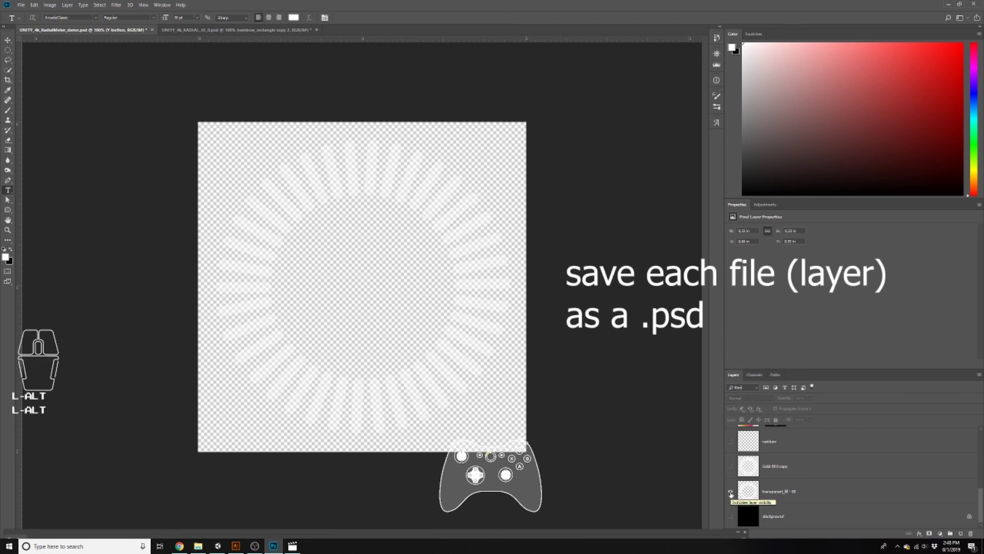
pyautogui.click(744, 496)
pyautogui.hotkey('ctrl', 'c')
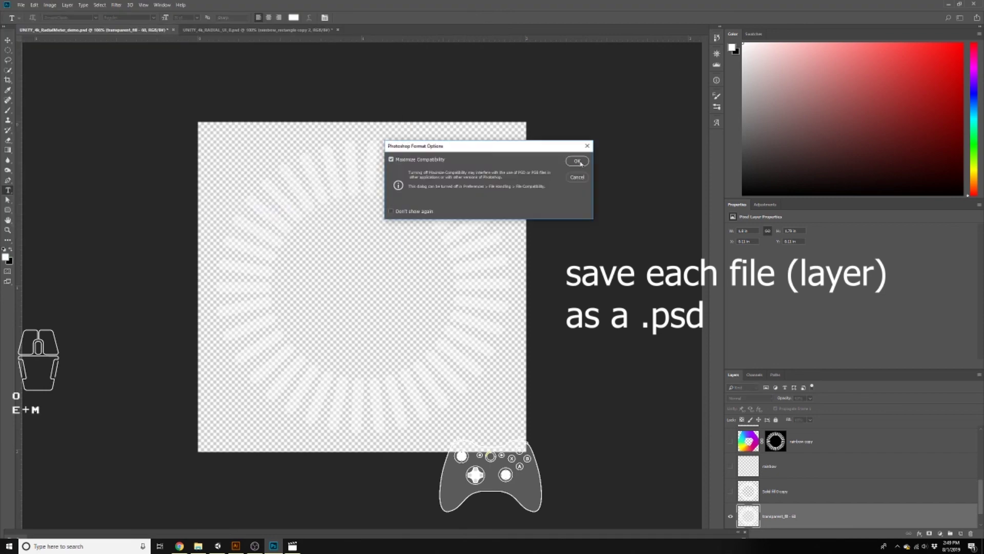
pyautogui.hotkey('ctrl', 'v')
pyautogui.click(21, 5)
pyautogui.click(46, 85)
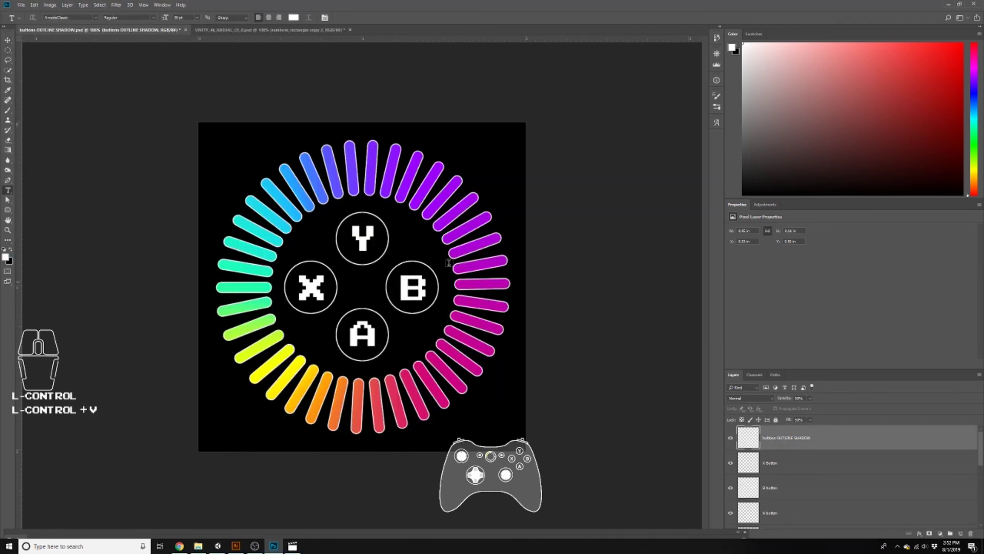
# Step: Look at the other radial UI document for comparison and return to the buttons OUTLINE SHADOW document
pyautogui.click(308, 30)
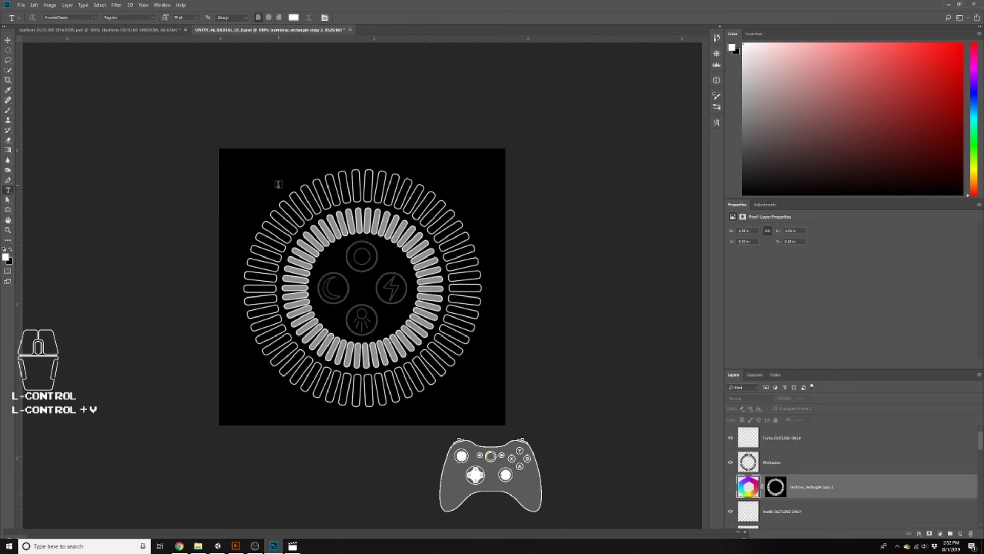
pyautogui.click(105, 29)
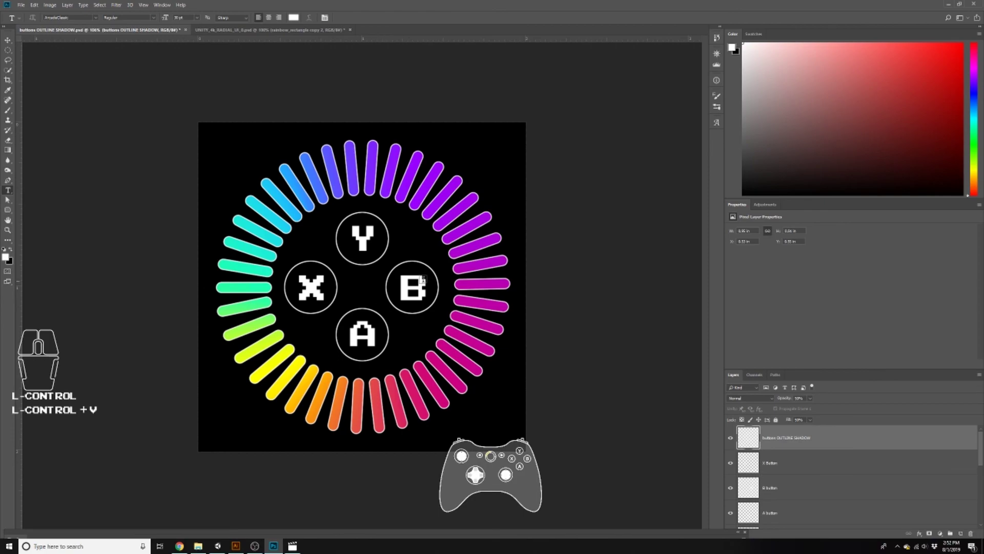